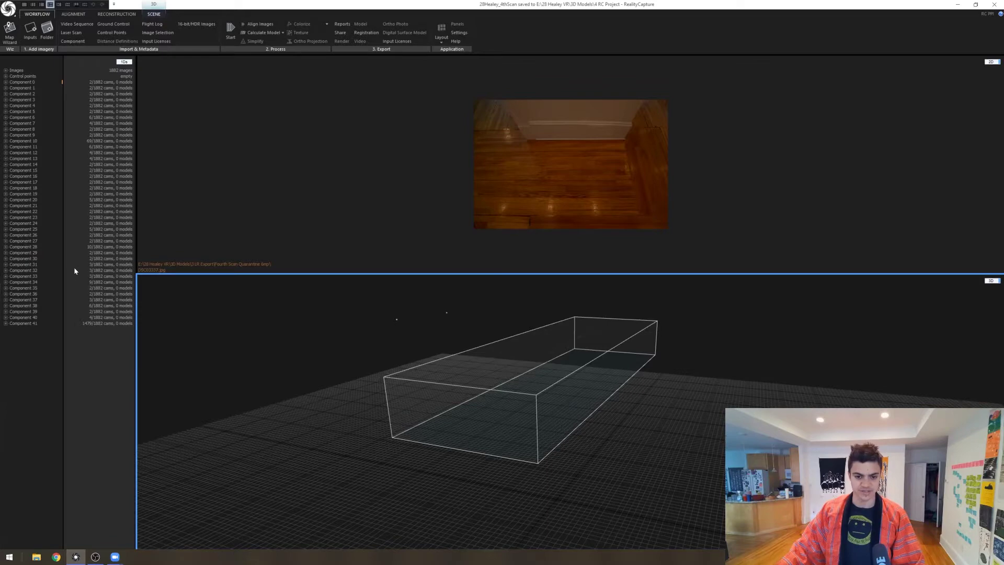
# - Inspect Component 0, then orbit around Component 10's small point cloud and bounding box
pyautogui.click(34, 83)
pyautogui.moveTo(459, 377)
pyautogui.mouseDown()
pyautogui.moveTo(531, 384)
pyautogui.moveTo(379, 342)
pyautogui.moveTo(5, 143)
pyautogui.mouseUp()
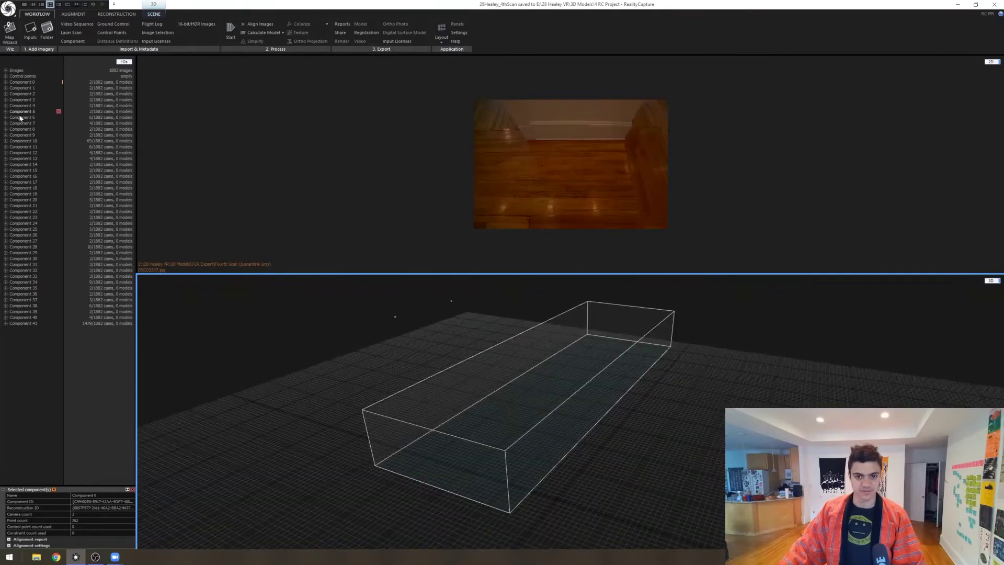
pyautogui.click(25, 141)
pyautogui.moveTo(419, 321)
pyautogui.mouseDown()
pyautogui.moveTo(475, 335)
pyautogui.moveTo(484, 358)
pyautogui.moveTo(451, 310)
pyautogui.mouseUp()
pyautogui.scroll(-3, 488, 315)
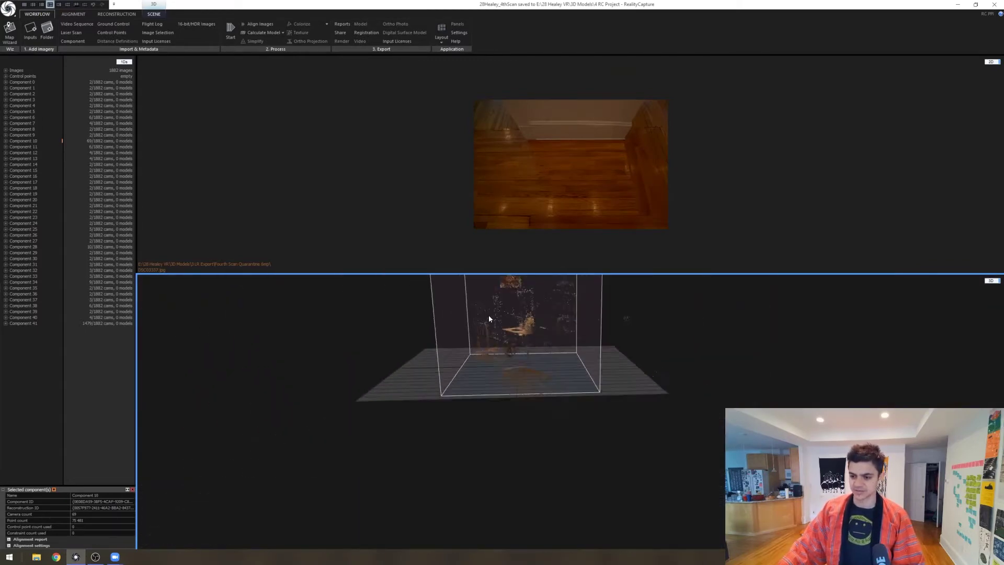
pyautogui.scroll(3, 509, 333)
pyautogui.moveTo(509, 334); pyautogui.dragTo(507, 383)
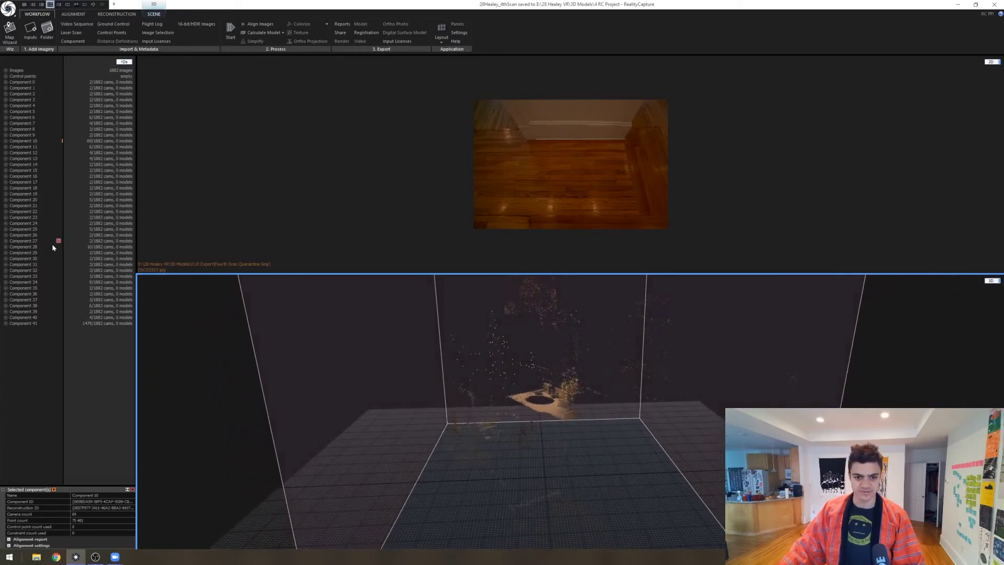
pyautogui.click(29, 324)
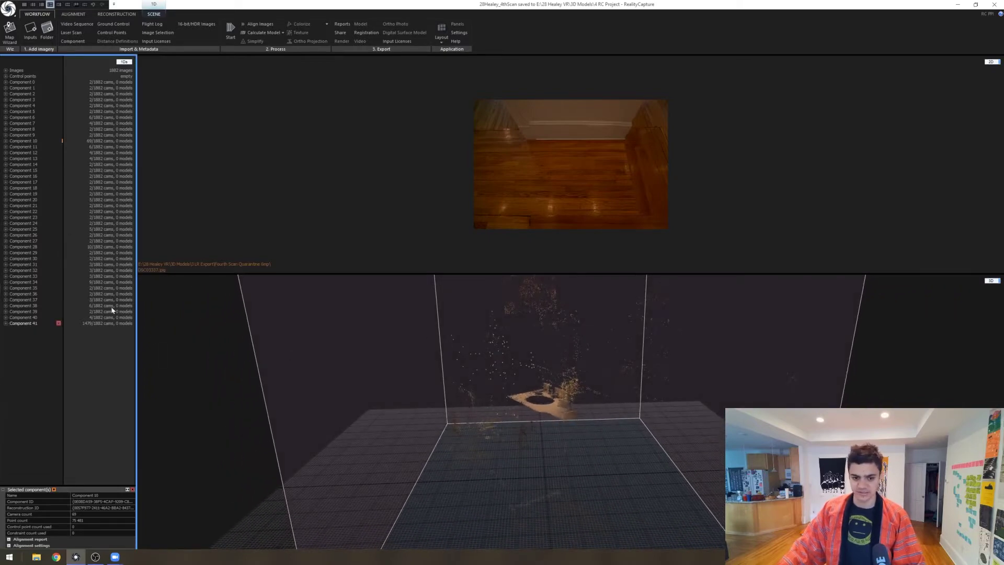
# - Load Component 41's house point cloud and orbit across its dense camera positions
pyautogui.click(28, 323)
pyautogui.click(510, 384)
pyautogui.scroll(3, 512, 376)
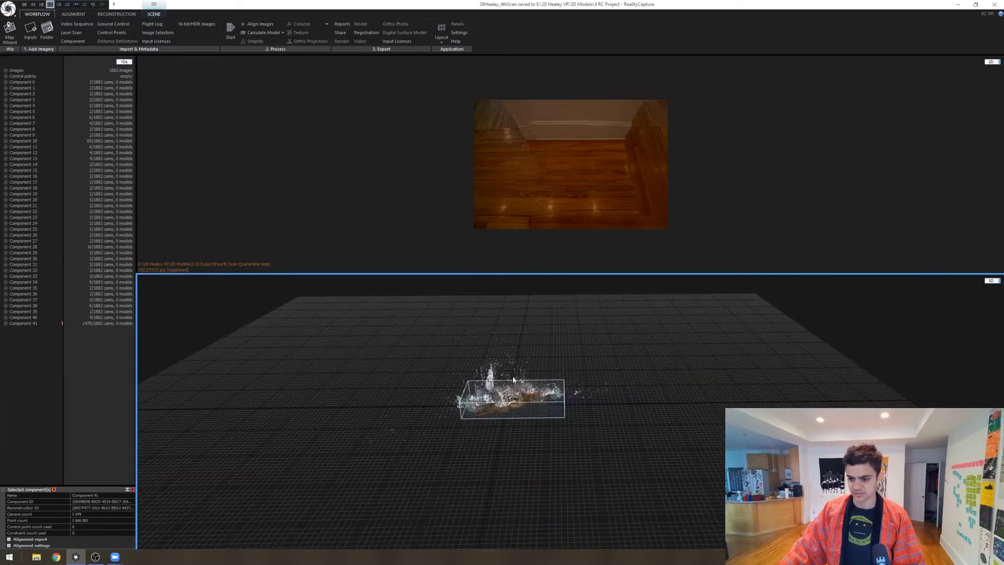
pyautogui.scroll(3, 512, 376)
pyautogui.scroll(2, 605, 447)
pyautogui.moveTo(605, 446)
pyautogui.mouseDown()
pyautogui.moveTo(542, 466)
pyautogui.moveTo(593, 396)
pyautogui.moveTo(699, 407)
pyautogui.moveTo(717, 477)
pyautogui.mouseUp()
pyautogui.scroll(2, 635, 457)
pyautogui.scroll(3, 554, 441)
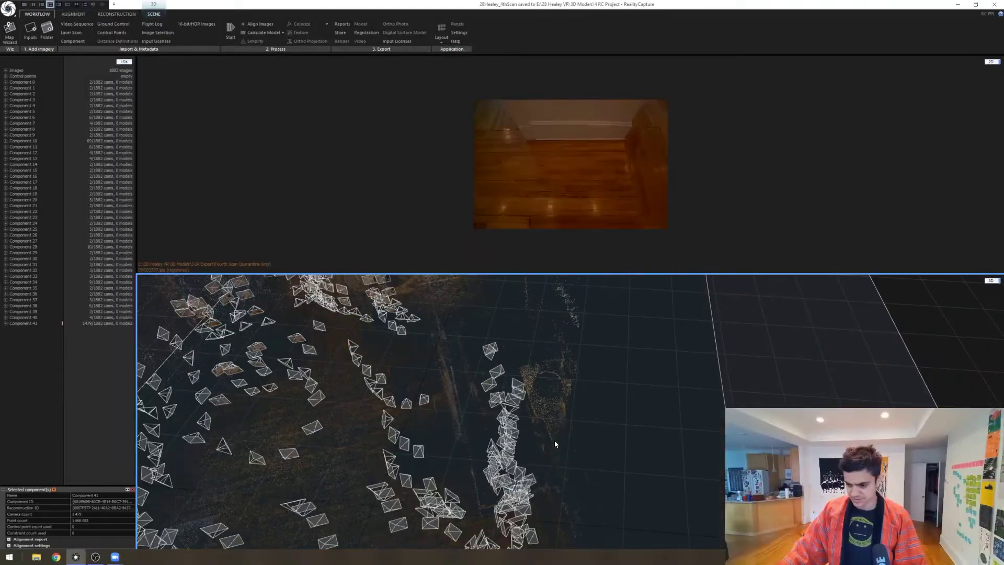
pyautogui.scroll(2, 559, 423)
pyautogui.scroll(2, 500, 400)
pyautogui.scroll(2, 494, 406)
pyautogui.scroll(2, 485, 415)
pyautogui.scroll(3, 475, 427)
pyautogui.scroll(2, 465, 437)
pyautogui.moveTo(412, 475); pyautogui.dragTo(499, 365)
pyautogui.scroll(2, 531, 401)
pyautogui.scroll(2, 525, 422)
pyautogui.scroll(1, 518, 445)
pyautogui.scroll(2, 512, 467)
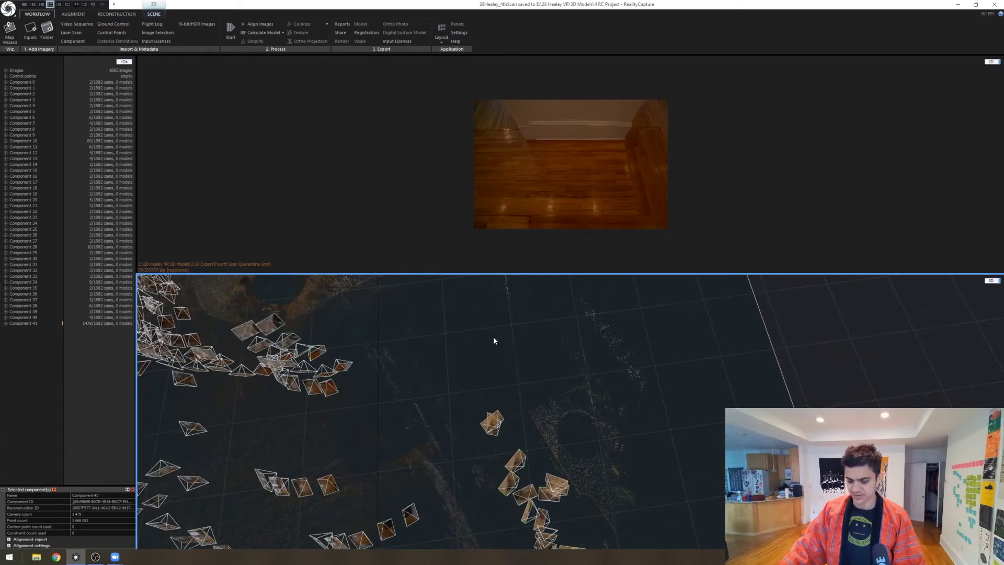
pyautogui.scroll(-2, 500, 345)
pyautogui.scroll(-2, 503, 349)
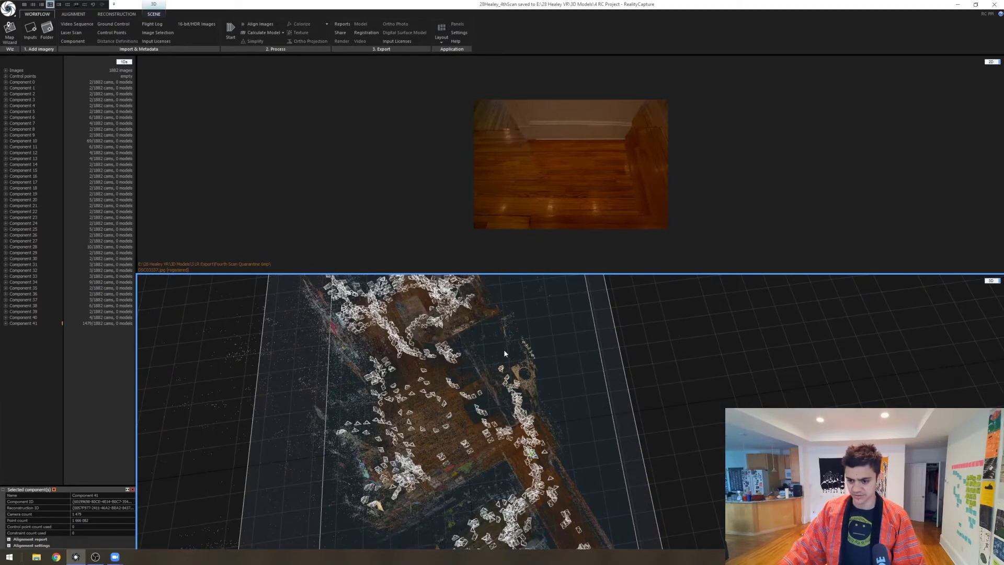
pyautogui.scroll(-2, 507, 345)
pyautogui.moveTo(508, 342); pyautogui.dragTo(441, 298)
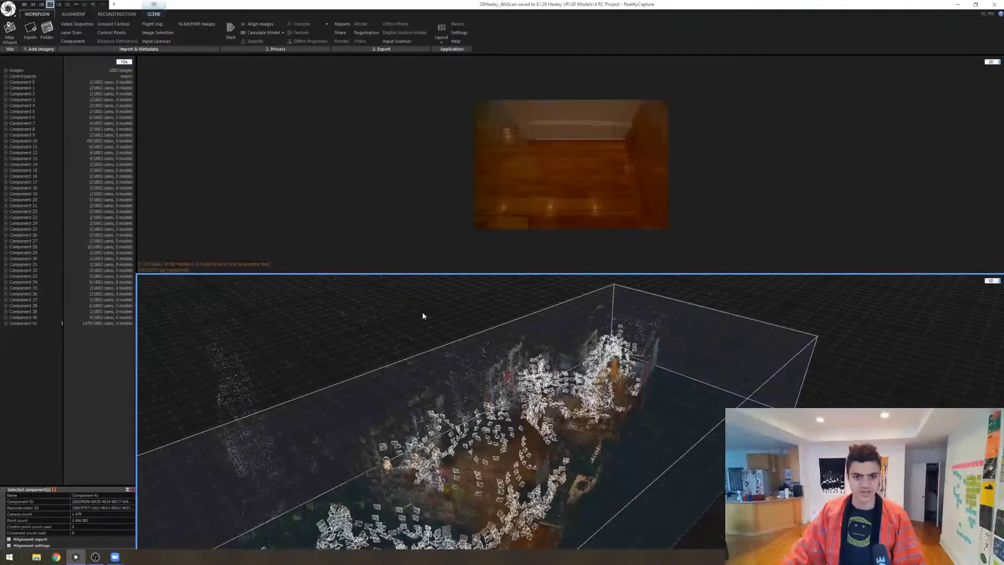
# - Use a side-by-side layout, turn on Control Points, and show the floor photo in both views
pyautogui.click(76, 4)
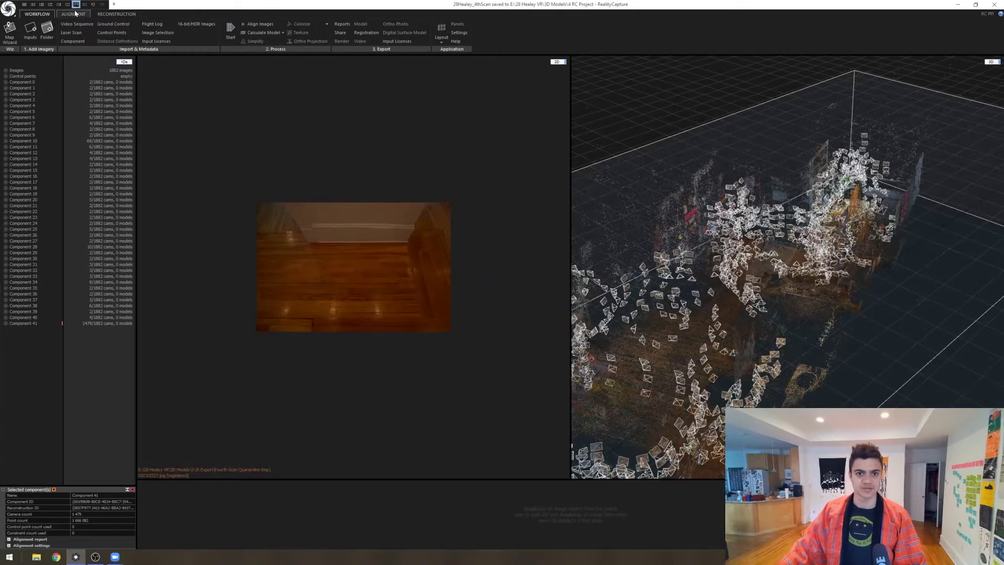
pyautogui.click(75, 15)
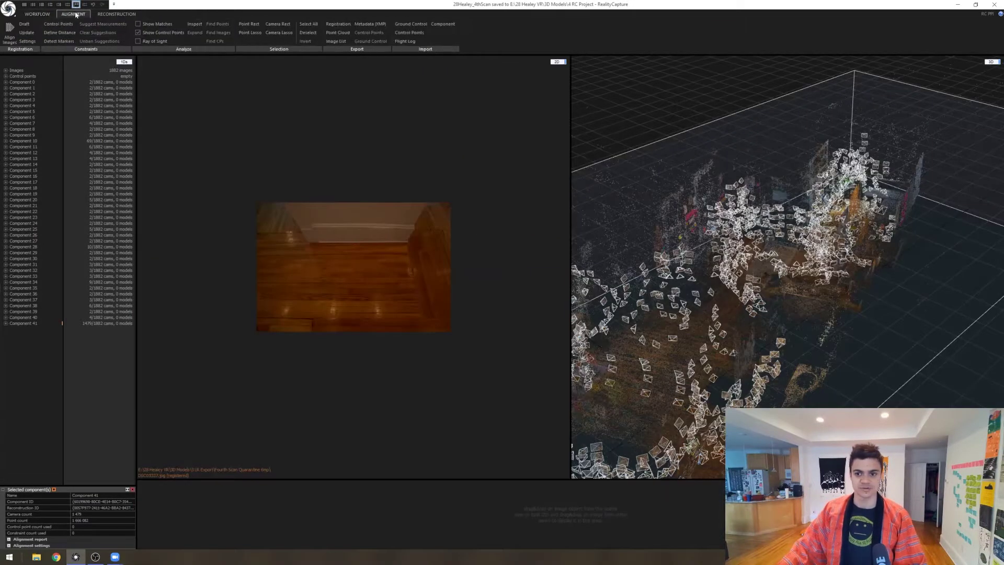
pyautogui.click(48, 28)
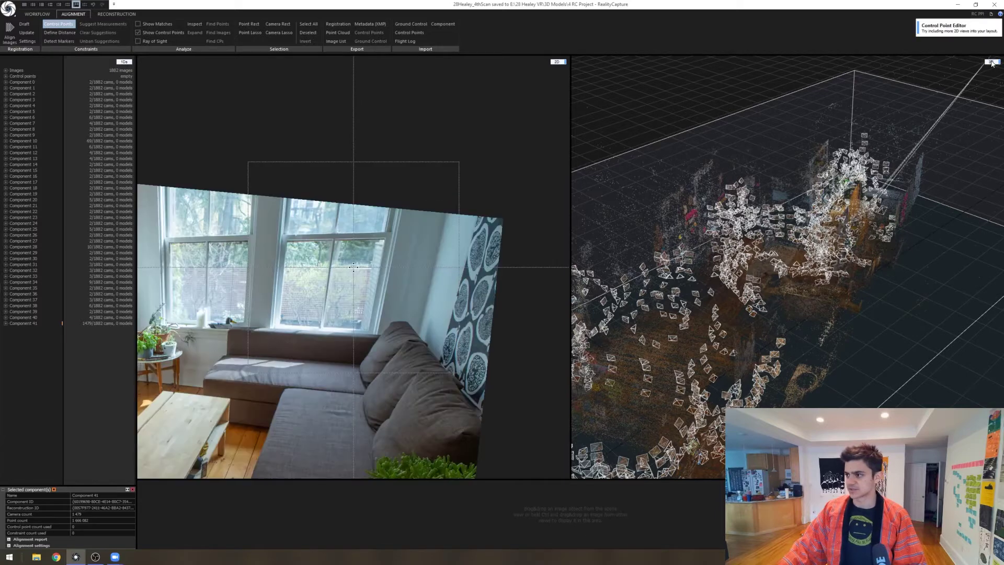
pyautogui.click(994, 77)
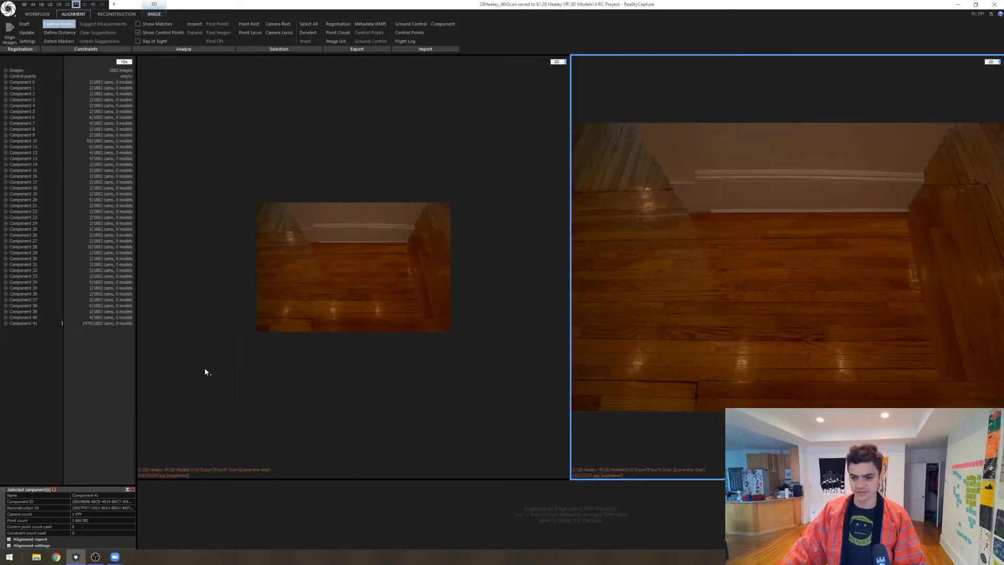
pyautogui.click(6, 71)
pyautogui.moveTo(30, 76); pyautogui.dragTo(356, 129)
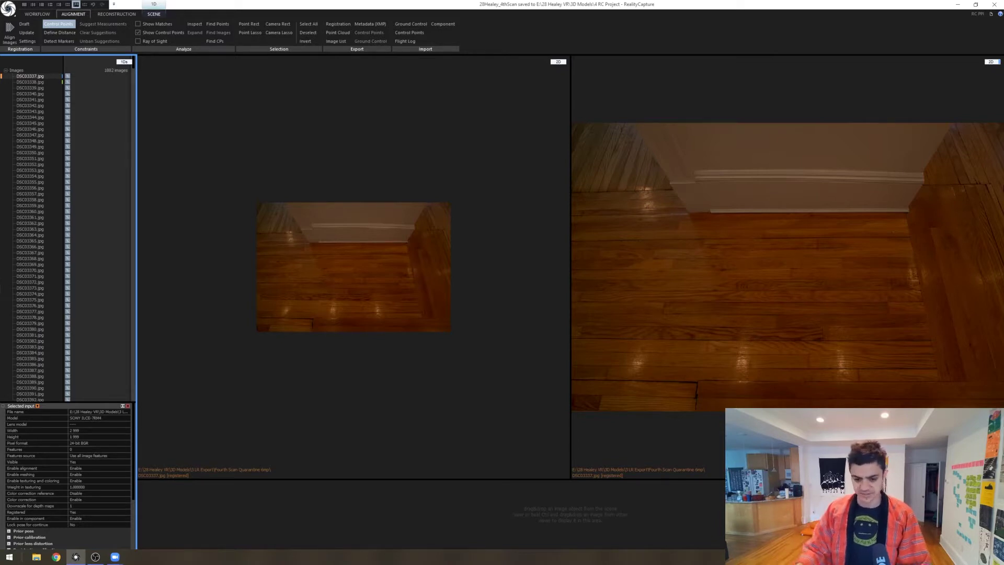
pyautogui.click(5, 71)
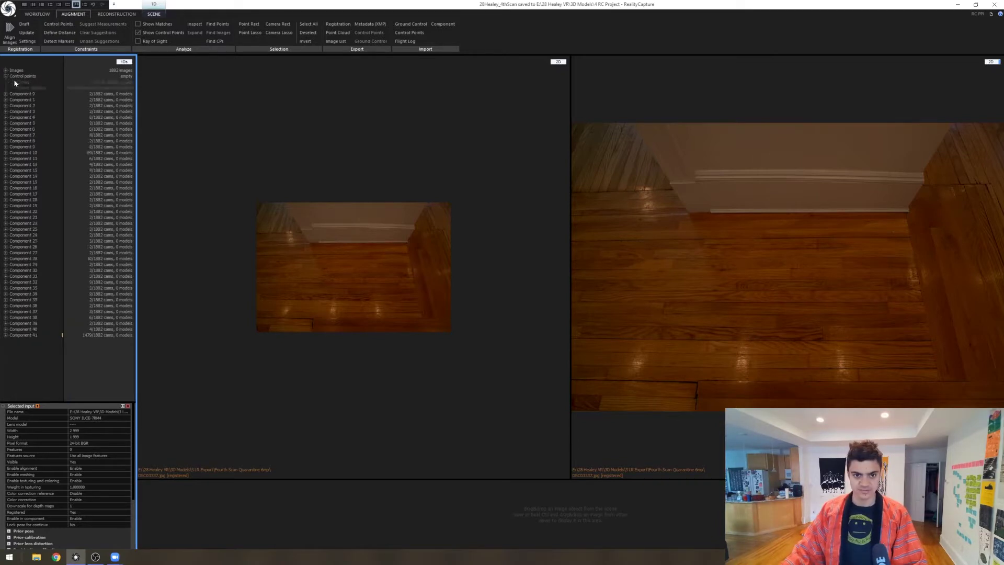
# - Create control point 0, enable placement, and browse the doorway photos for the soap holder
pyautogui.click(21, 82)
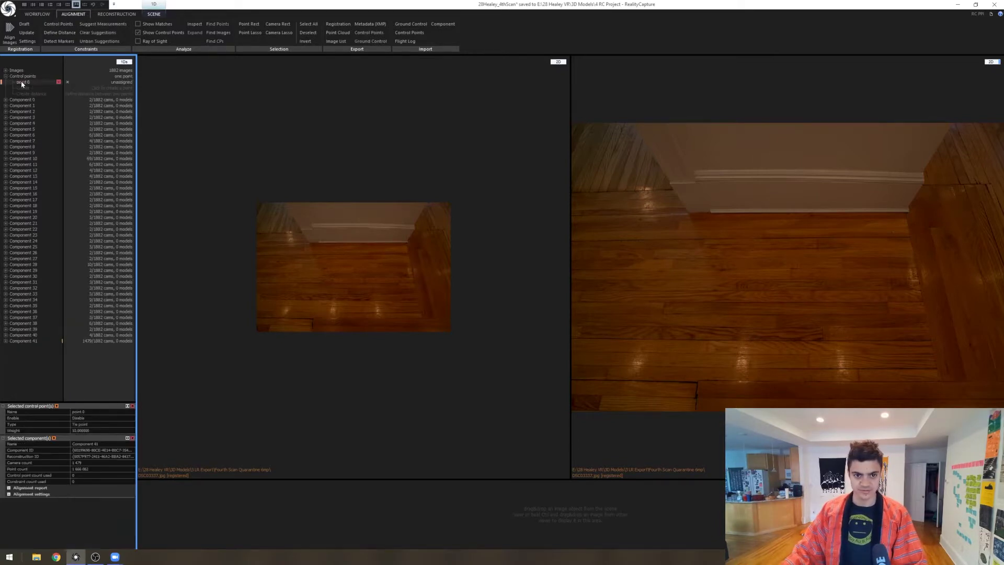
pyautogui.click(458, 142)
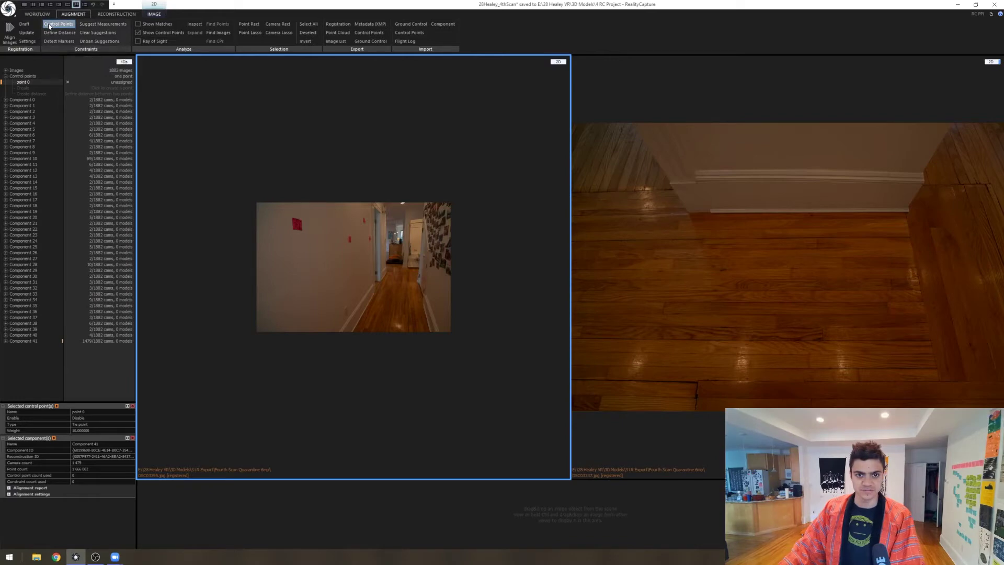
pyautogui.click(57, 23)
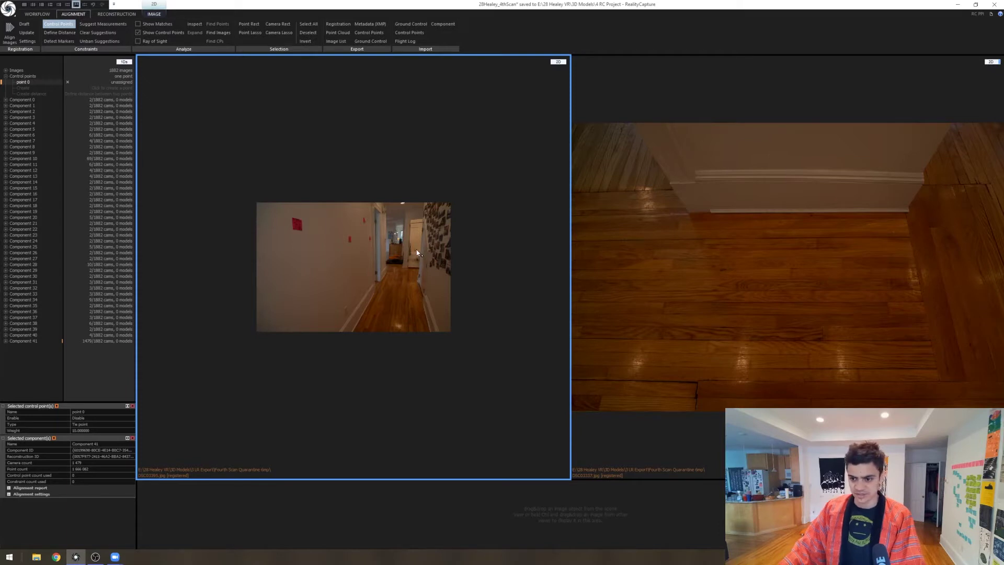
pyautogui.scroll(10, 417, 254)
pyautogui.scroll(1, 417, 254)
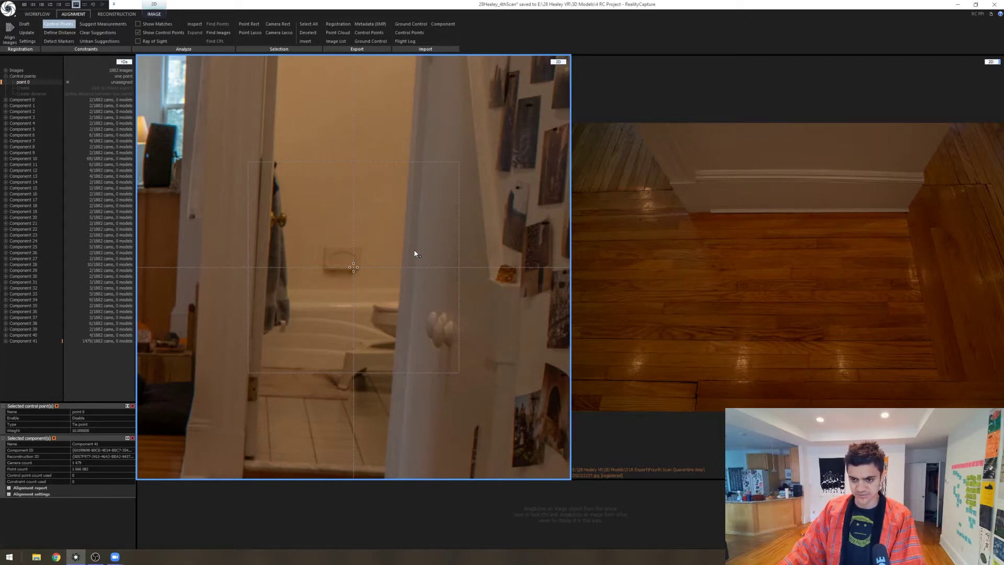
pyautogui.press('Down')
pyautogui.press('Down')
pyautogui.press('Down')
pyautogui.press('Down')
pyautogui.press('Down')
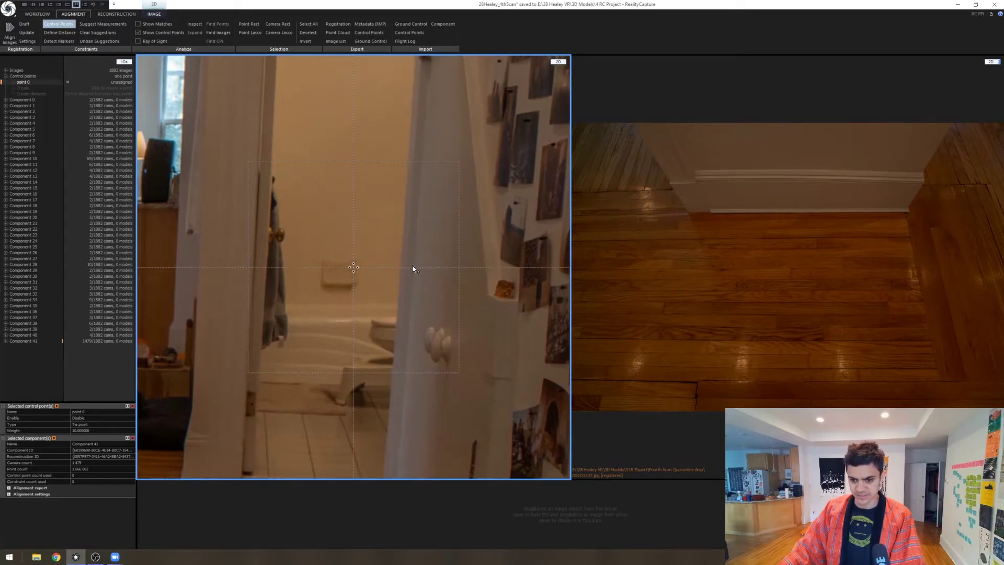
pyautogui.press('Down')
pyautogui.press('Down')
pyautogui.press('Down')
pyautogui.press('Down')
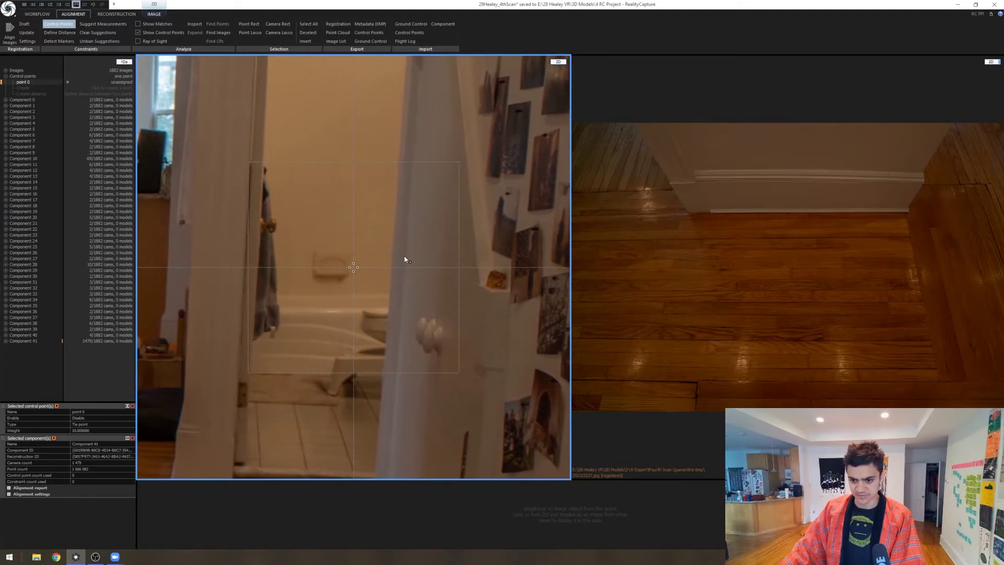
pyautogui.press('Down')
pyautogui.press('Down')
pyautogui.press('Down')
pyautogui.press('Down')
pyautogui.press('Down')
pyautogui.press('Down')
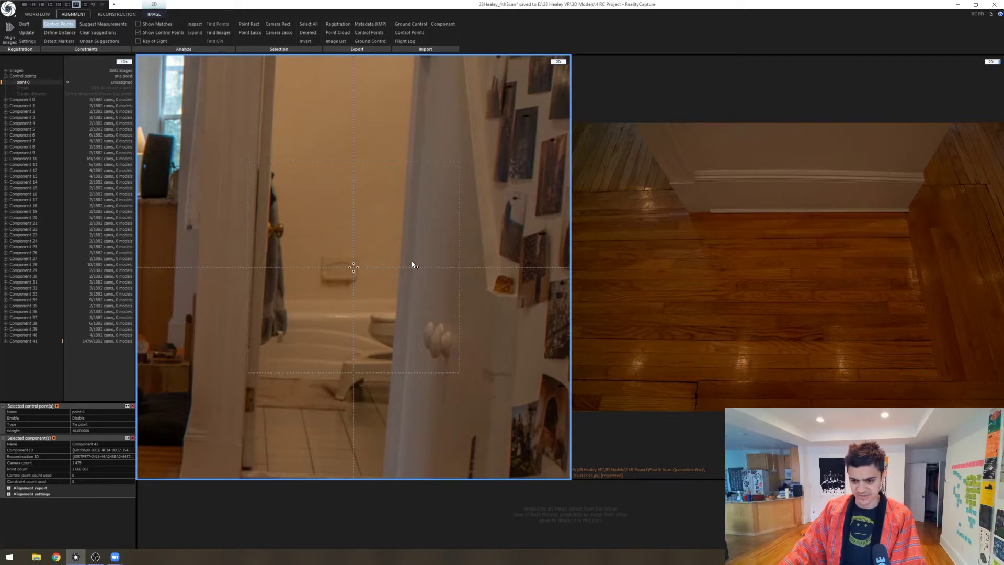
# - Mark point 0 on the soap holder in the first hallway photos
pyautogui.click(412, 264)
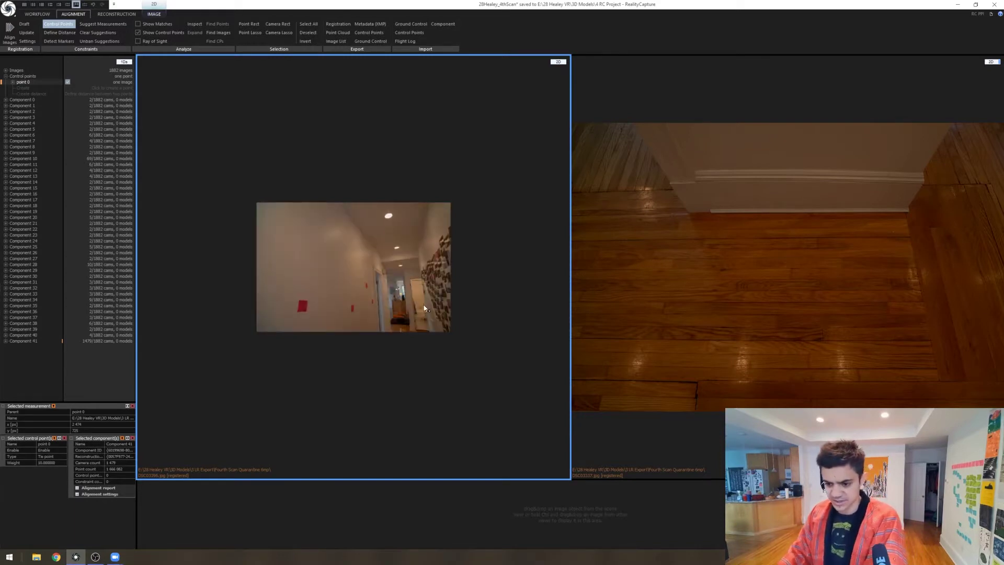
pyautogui.scroll(1, 421, 307)
pyautogui.scroll(2, 423, 301)
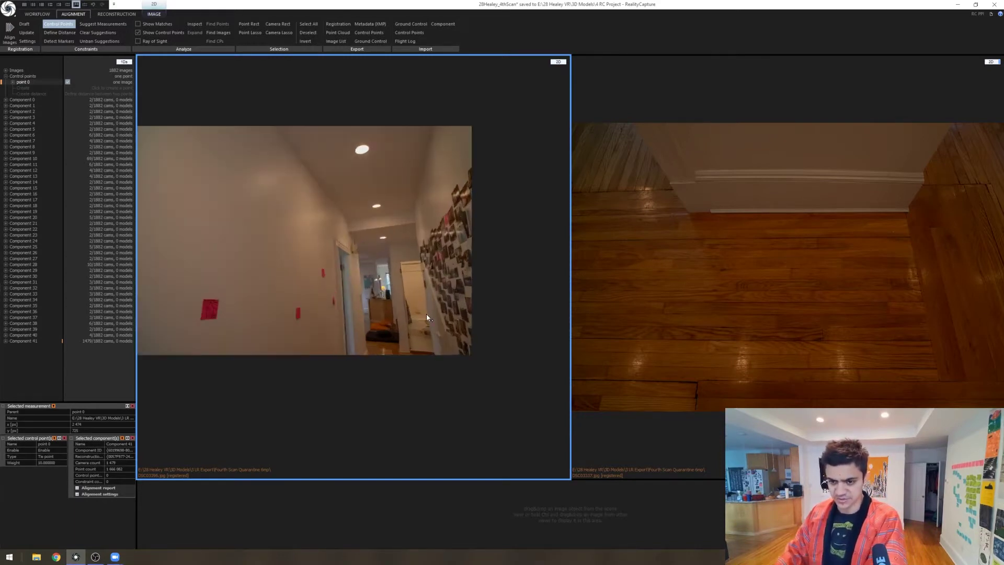
pyautogui.scroll(2, 314, 283)
pyautogui.scroll(2, 311, 284)
pyautogui.click(311, 284)
pyautogui.scroll(3, 368, 251)
pyautogui.scroll(2, 381, 246)
pyautogui.moveTo(405, 271); pyautogui.dragTo(407, 272)
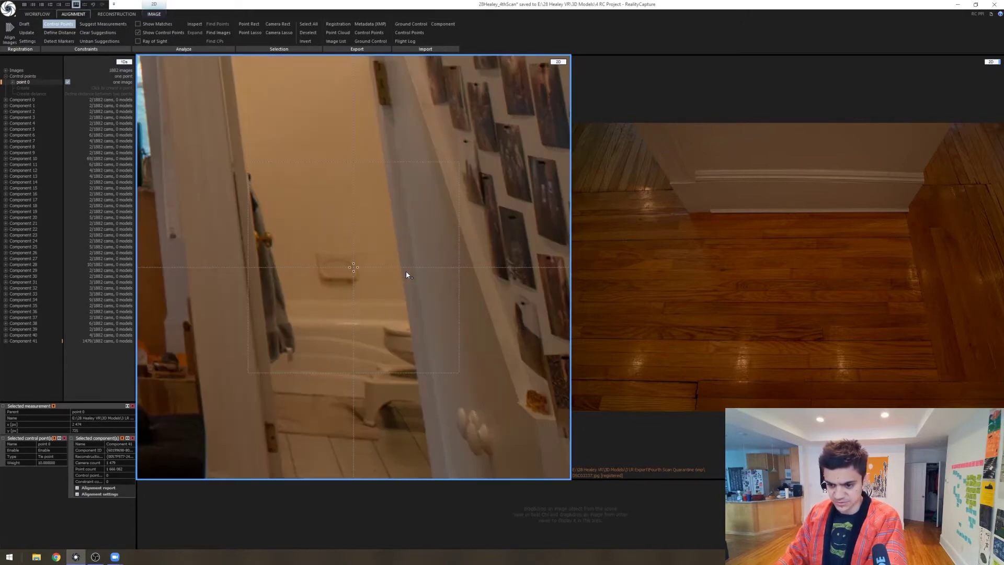
pyautogui.press('Right')
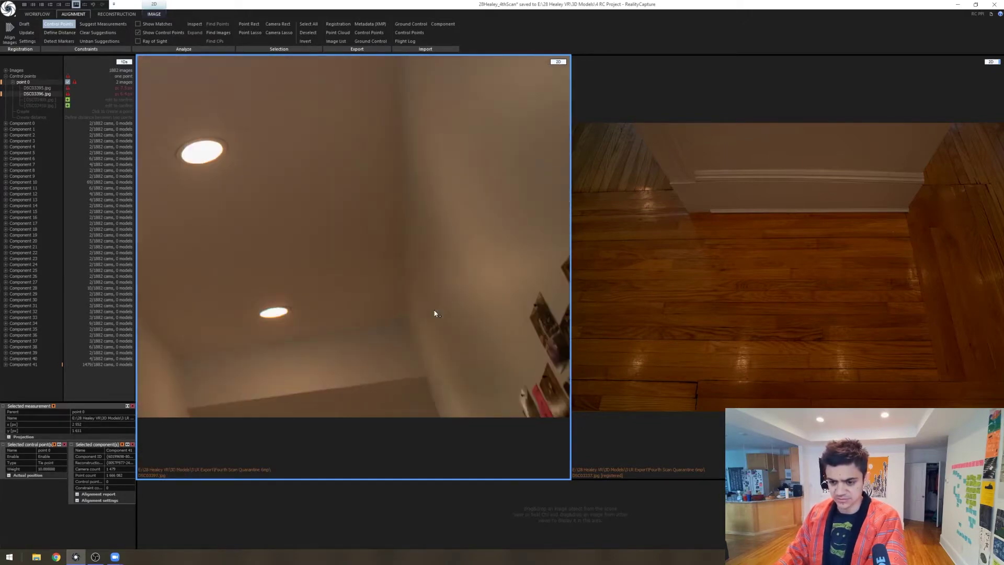
pyautogui.press('Right')
pyautogui.press('Right')
pyautogui.press('Right')
pyautogui.press('Right')
pyautogui.press('Right')
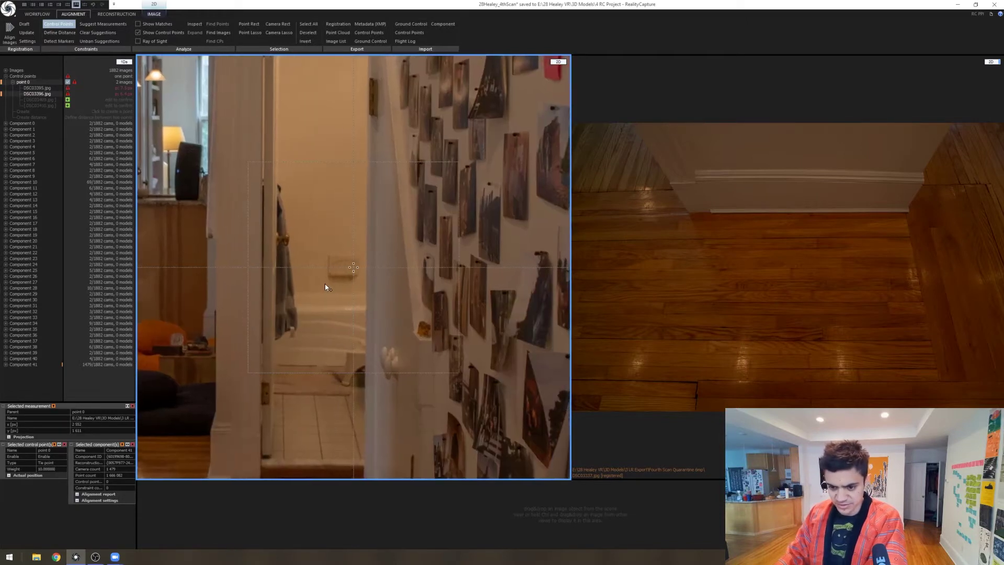
# - Browse ahead and mark point 0 on the soap holder in another doorway photo
pyautogui.press('Right')
pyautogui.press('Right')
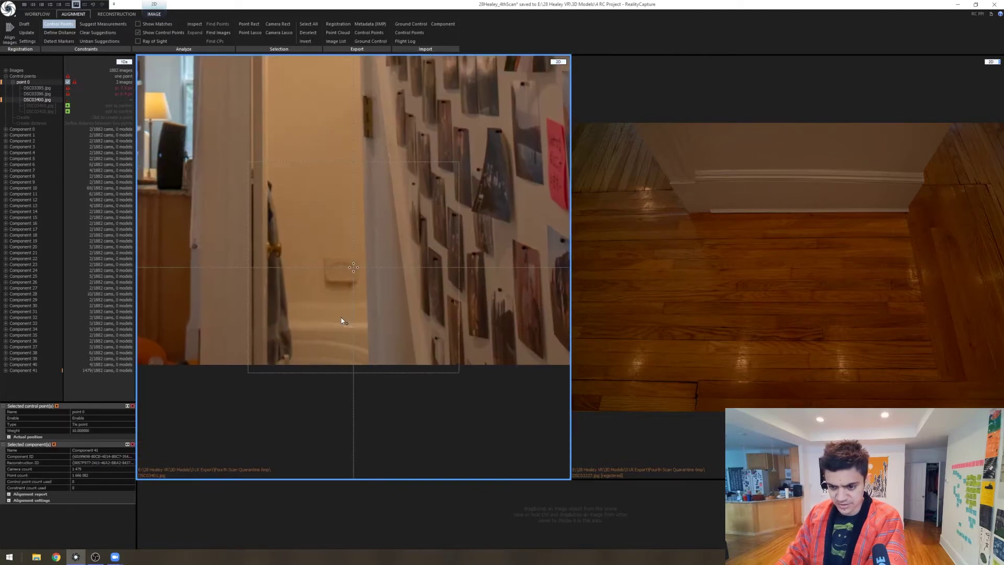
pyautogui.press('Right')
pyautogui.press('Right')
pyautogui.press('Right')
pyautogui.press('Right')
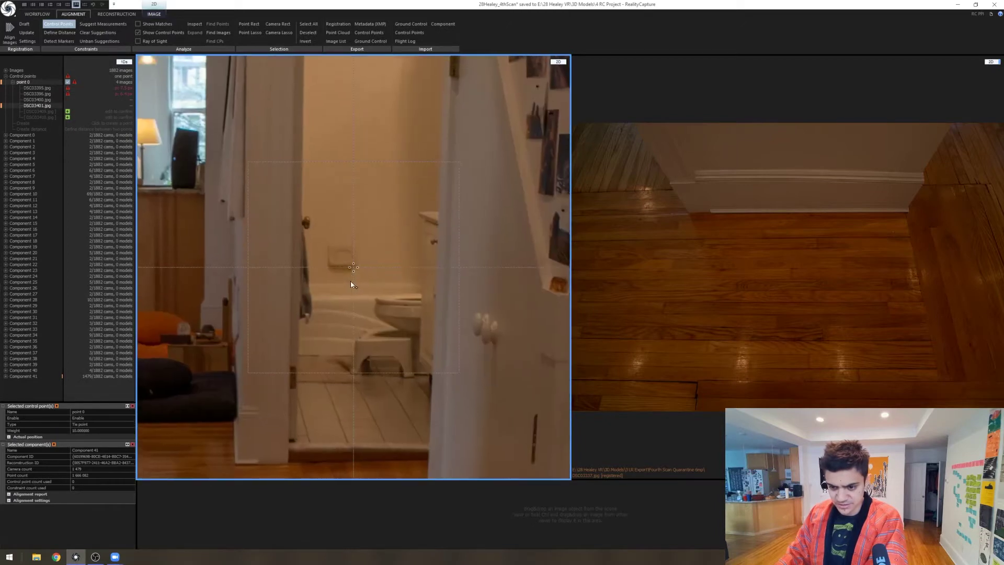
pyautogui.press('Right')
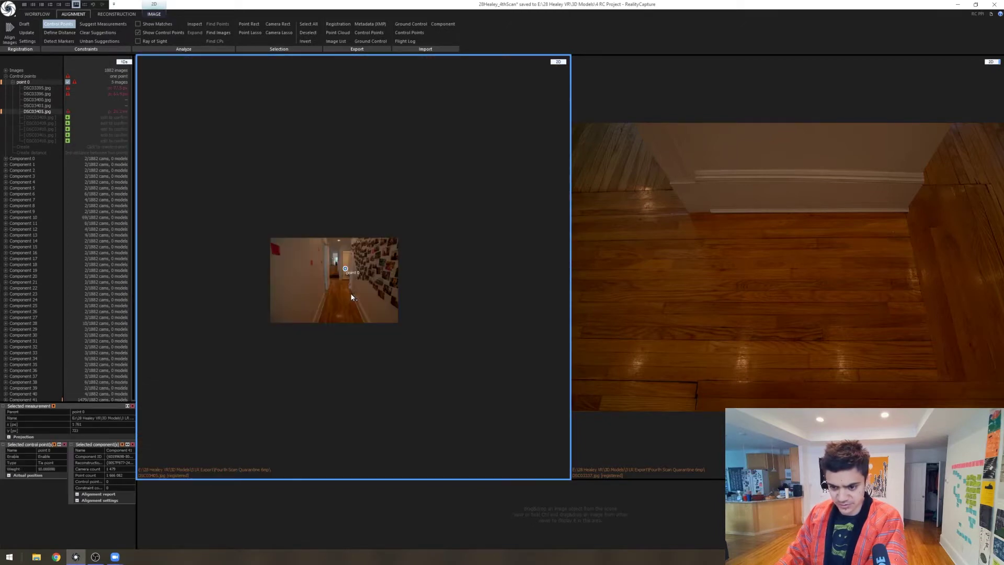
pyautogui.moveTo(343, 311); pyautogui.dragTo(343, 311)
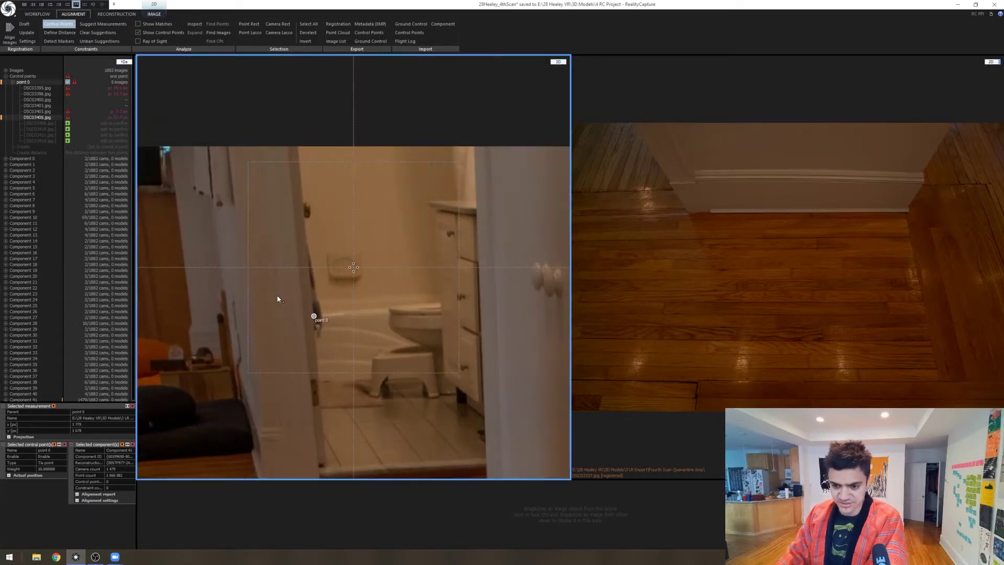
pyautogui.moveTo(277, 298); pyautogui.dragTo(275, 303)
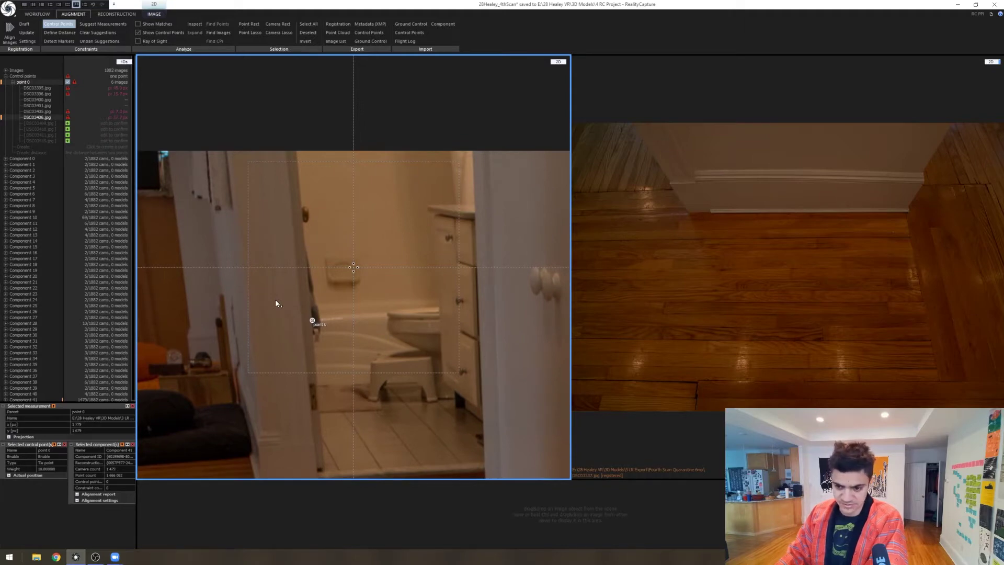
# - Step through further hallway photos, panning close-ups toward the bathroom doorway
pyautogui.press('Down')
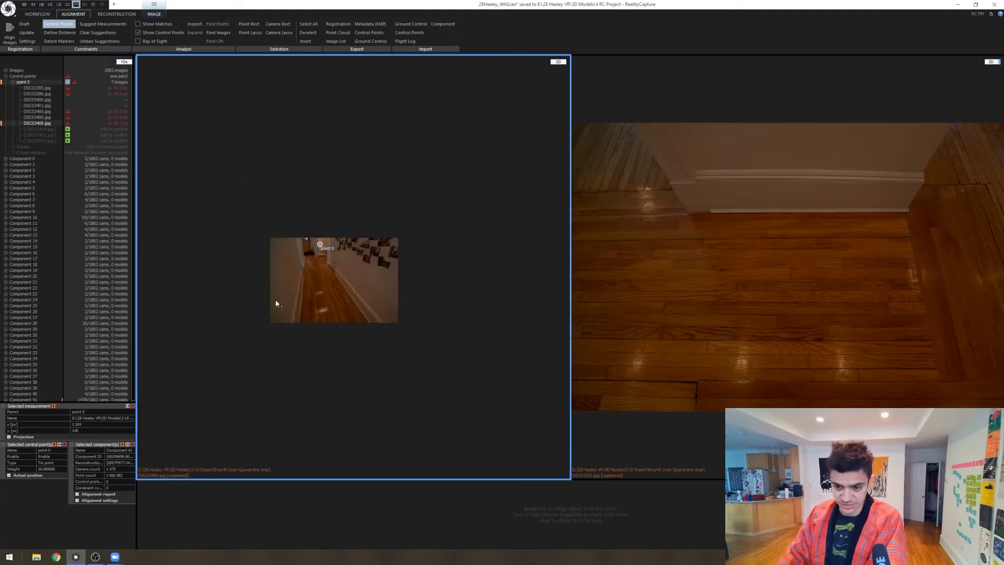
pyautogui.press('Down')
pyautogui.scroll(5, 319, 276)
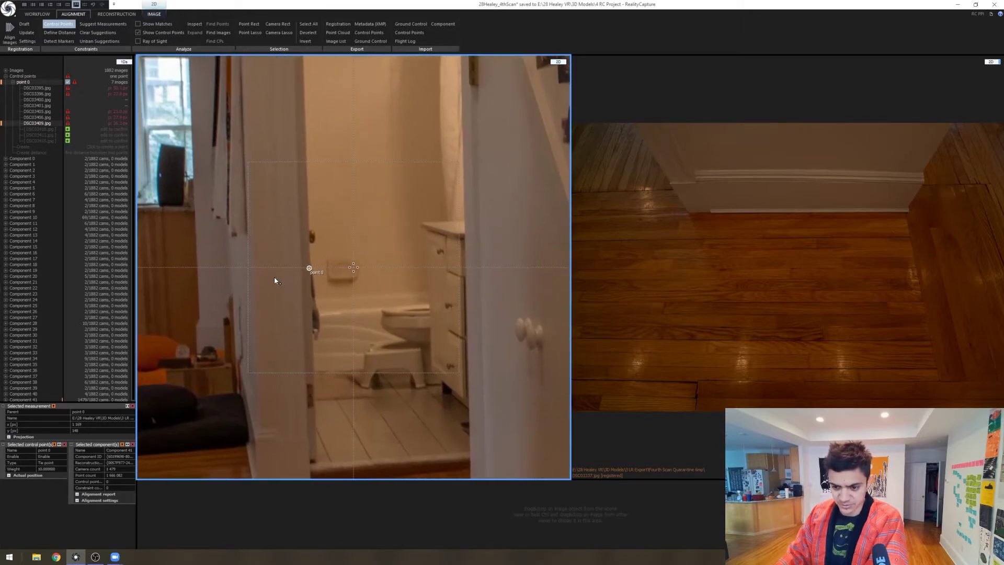
pyautogui.press('Down')
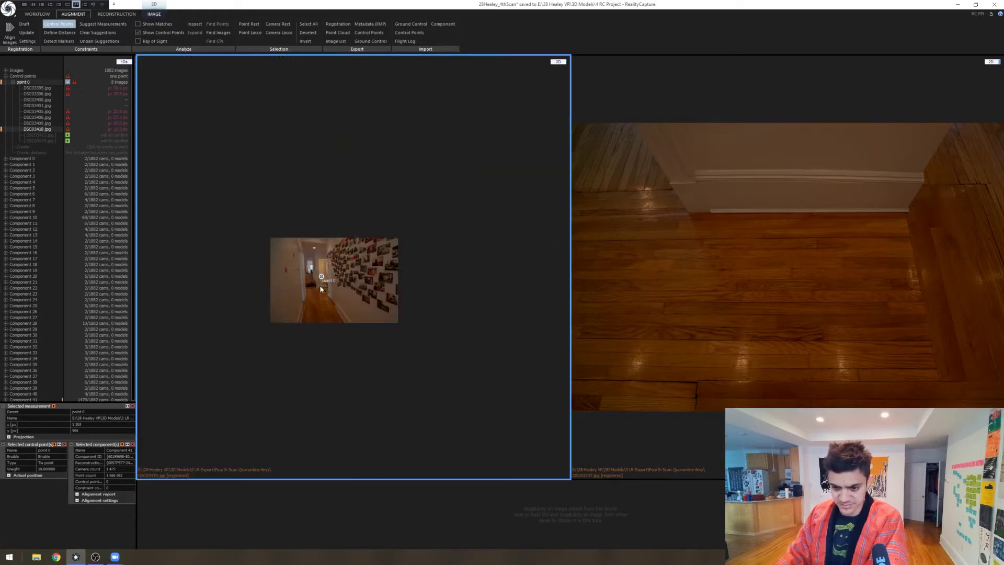
pyautogui.press('Down')
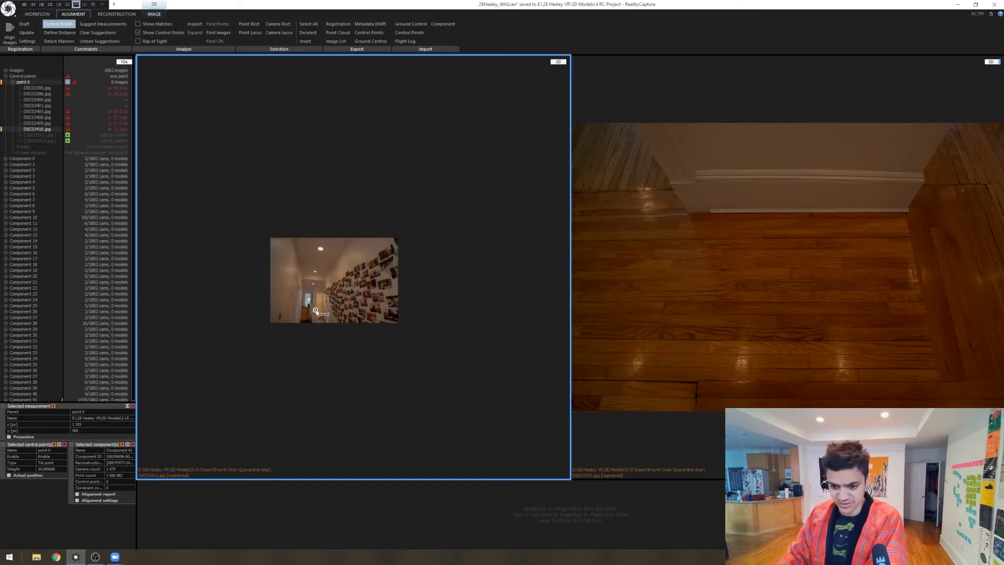
pyautogui.scroll(5, 314, 312)
pyautogui.moveTo(316, 310); pyautogui.dragTo(260, 305)
pyautogui.press('Down')
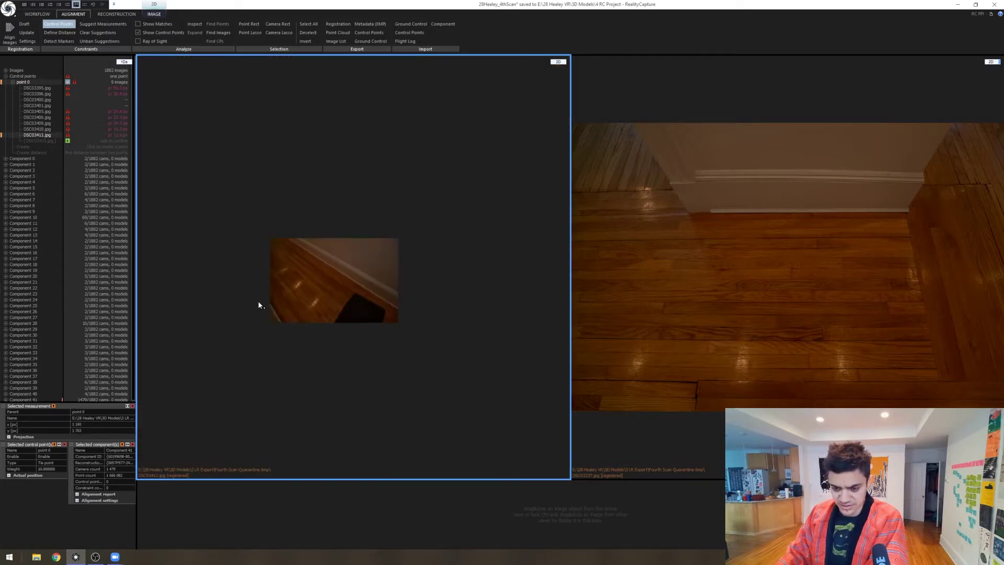
pyautogui.press('Down')
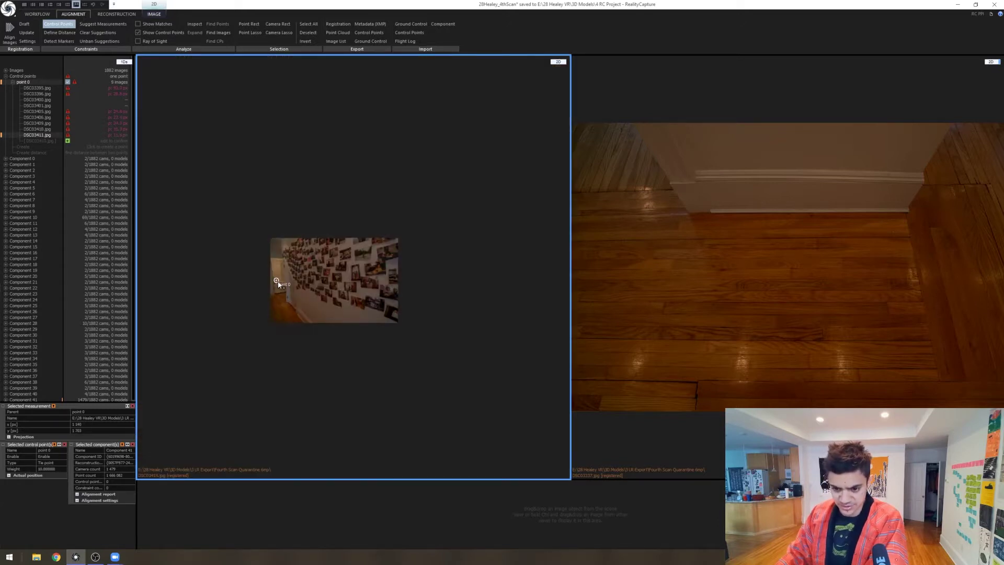
pyautogui.scroll(5, 277, 281)
pyautogui.moveTo(277, 280); pyautogui.dragTo(254, 291)
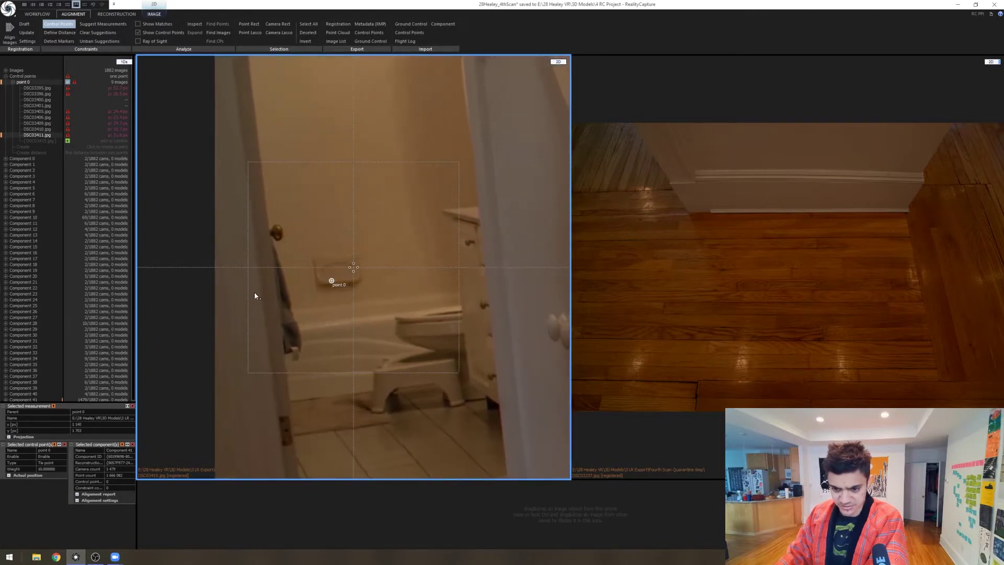
pyautogui.press('Down')
pyautogui.press('Down')
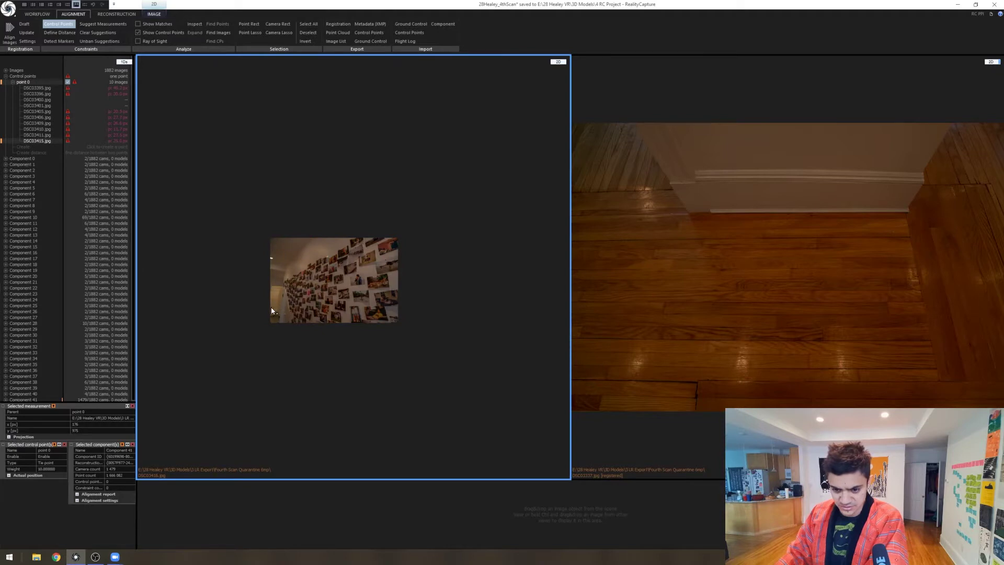
pyautogui.press('Down')
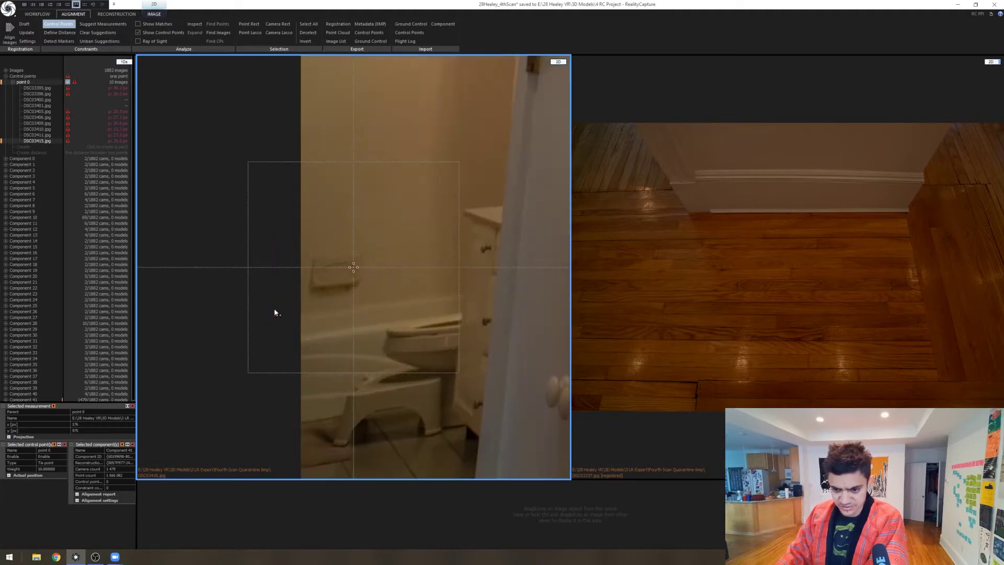
# - Place point 0 on the soap holder in this photo, then browse the following images
pyautogui.press('Down')
pyautogui.click(273, 308)
pyautogui.press('Down')
pyautogui.press('Down')
pyautogui.press('Down')
pyautogui.press('Down')
pyautogui.press('Down')
pyautogui.press('Down')
pyautogui.press('Down')
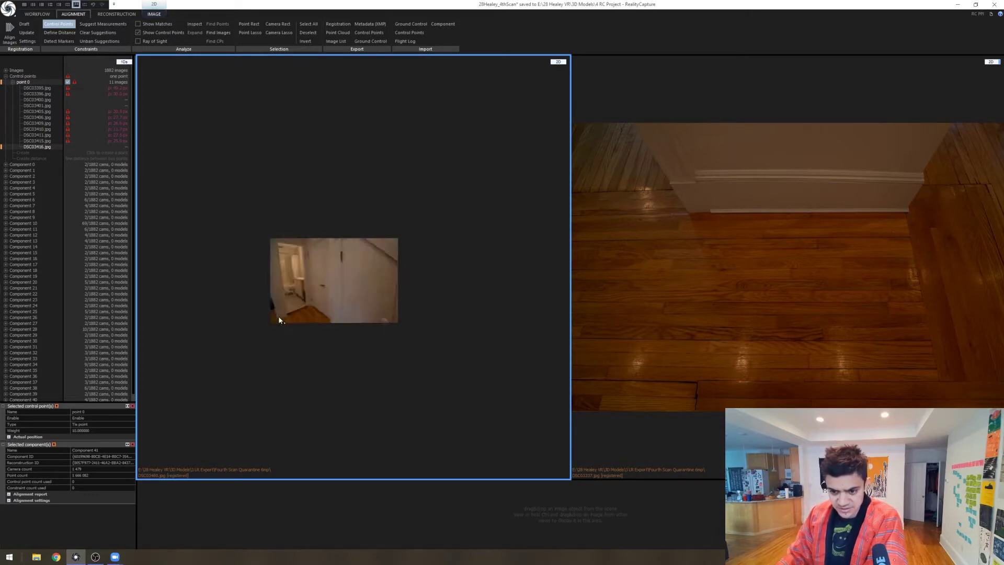
pyautogui.press('Down')
pyautogui.press('Down')
pyautogui.press('Down')
pyautogui.press('Down')
pyautogui.press('Down')
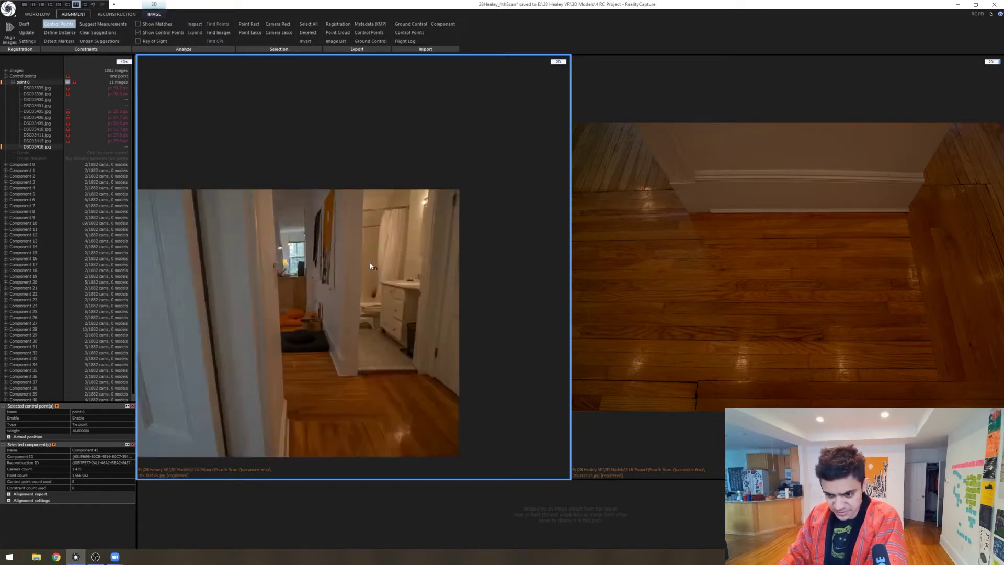
pyautogui.press('Down')
pyautogui.press('Down')
pyautogui.press('Down')
pyautogui.press('Down')
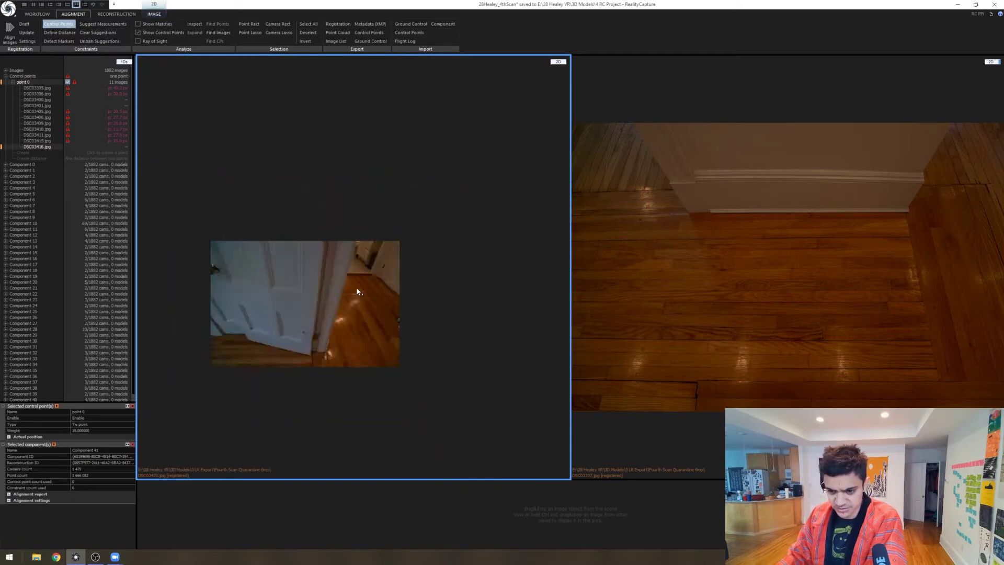
pyautogui.press('Down')
pyautogui.press('Down')
pyautogui.press('Down')
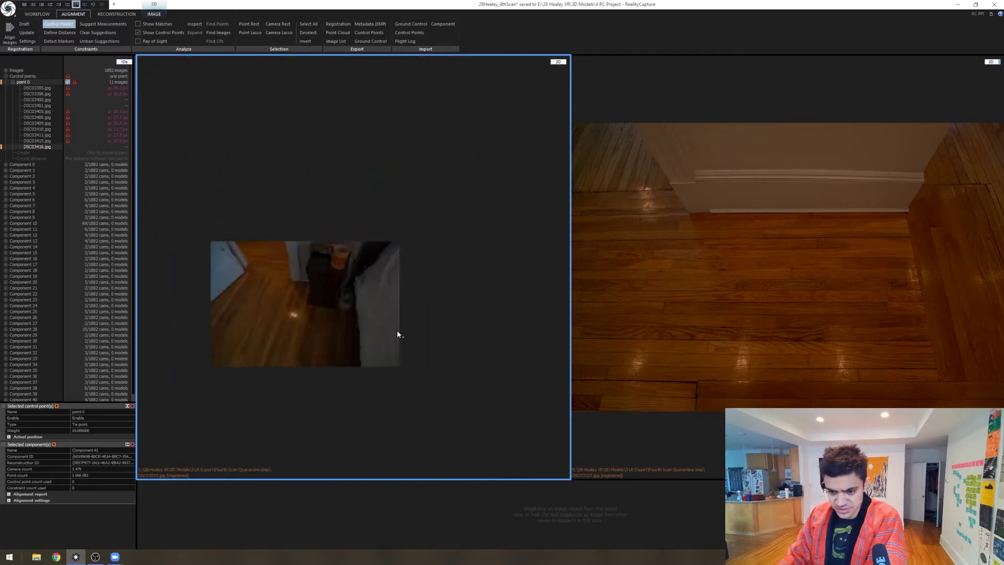
pyautogui.press('Down')
pyautogui.press('Down')
pyautogui.press('Down')
pyautogui.press('Down')
pyautogui.press('Down')
pyautogui.press('Down')
pyautogui.press('Down')
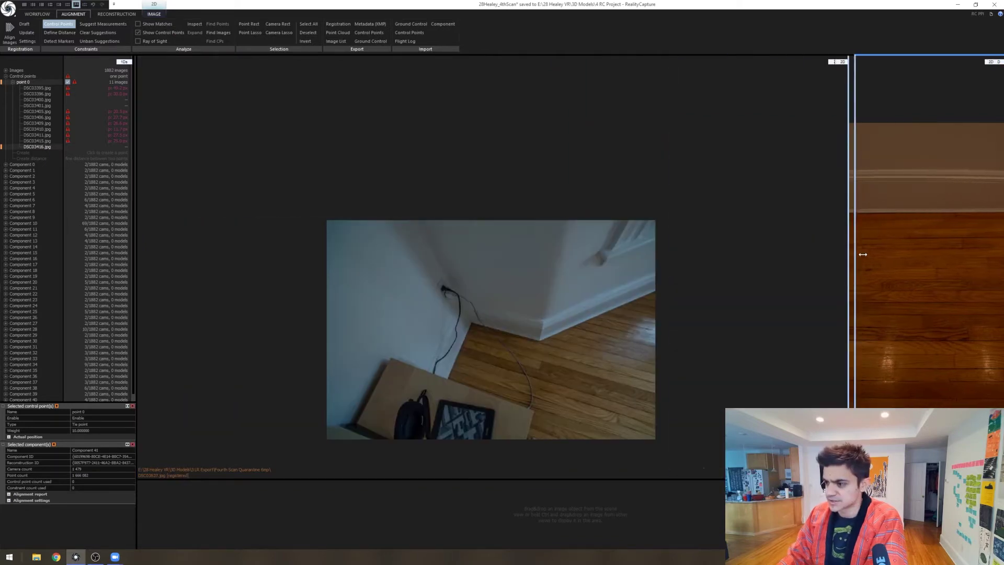
# - Widen the left photo viewer and step through images to a bedroom shot of the doorway
pyautogui.moveTo(571, 244); pyautogui.dragTo(914, 244)
pyautogui.scroll(5, 567, 433)
pyautogui.scroll(-4, 546, 393)
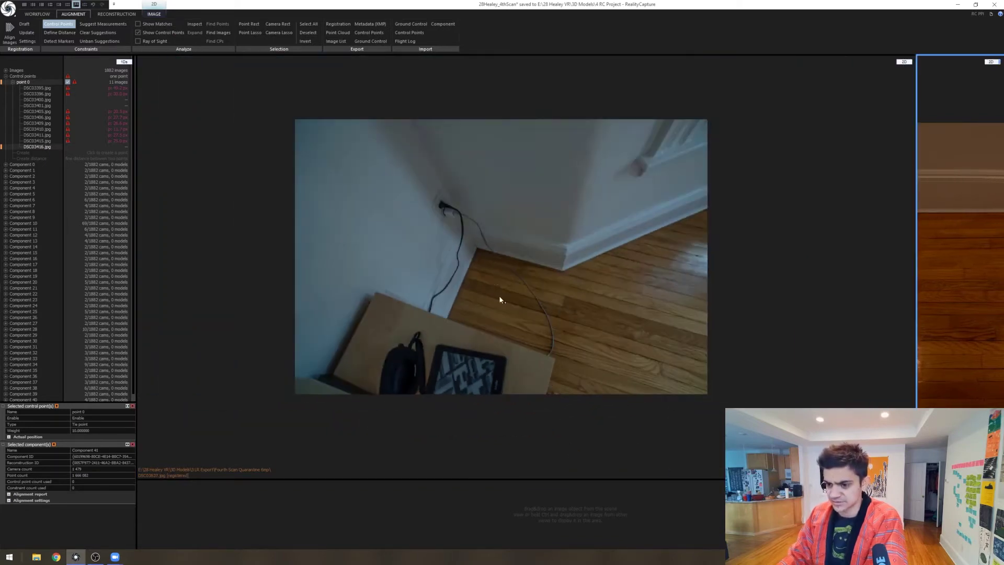
pyautogui.scroll(1, 480, 257)
pyautogui.scroll(1, 656, 308)
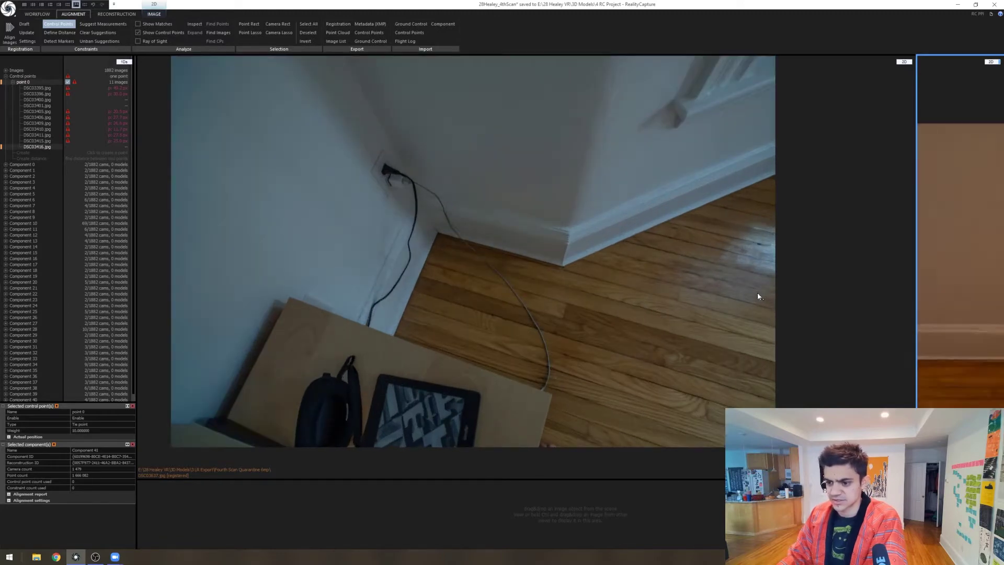
pyautogui.click(772, 287)
pyautogui.press('Right')
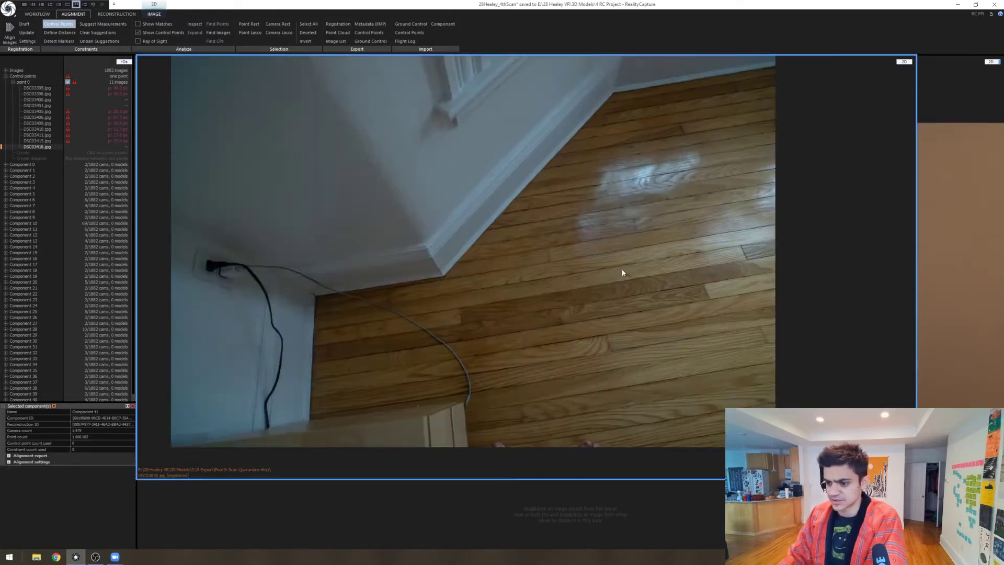
pyautogui.press('Right')
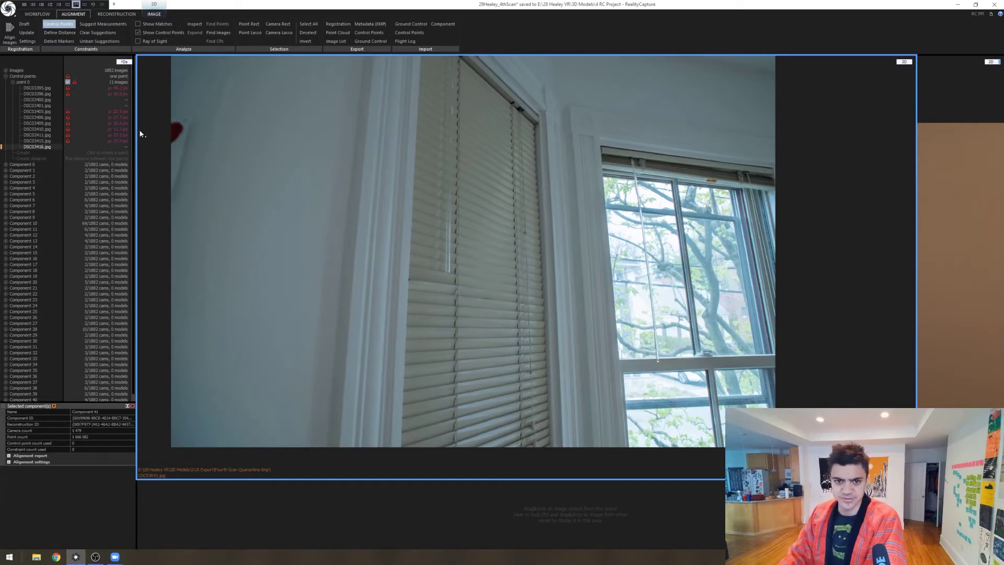
pyautogui.scroll(-2, 528, 162)
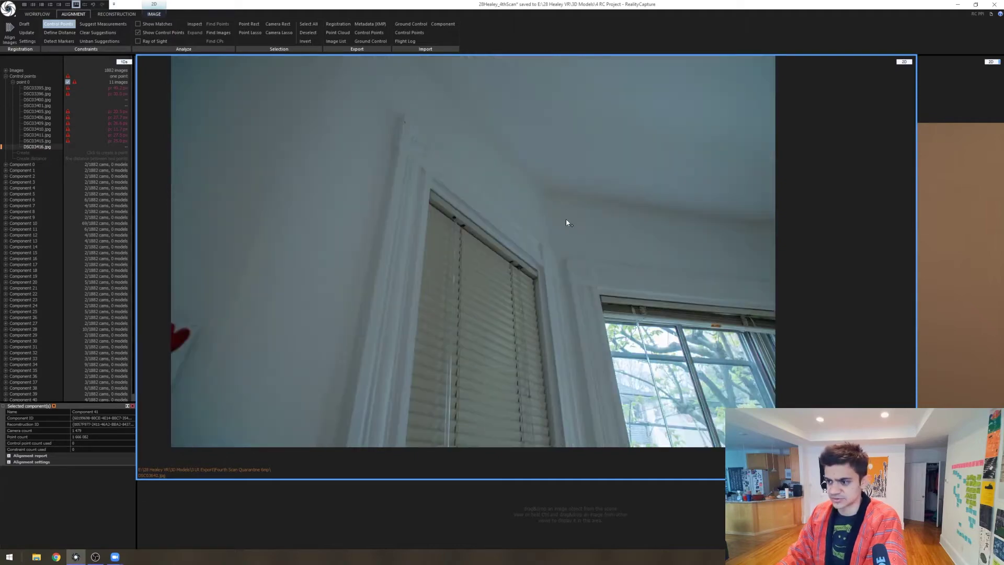
pyautogui.scroll(-2, 566, 218)
pyautogui.scroll(-2, 627, 204)
pyautogui.scroll(-2, 721, 185)
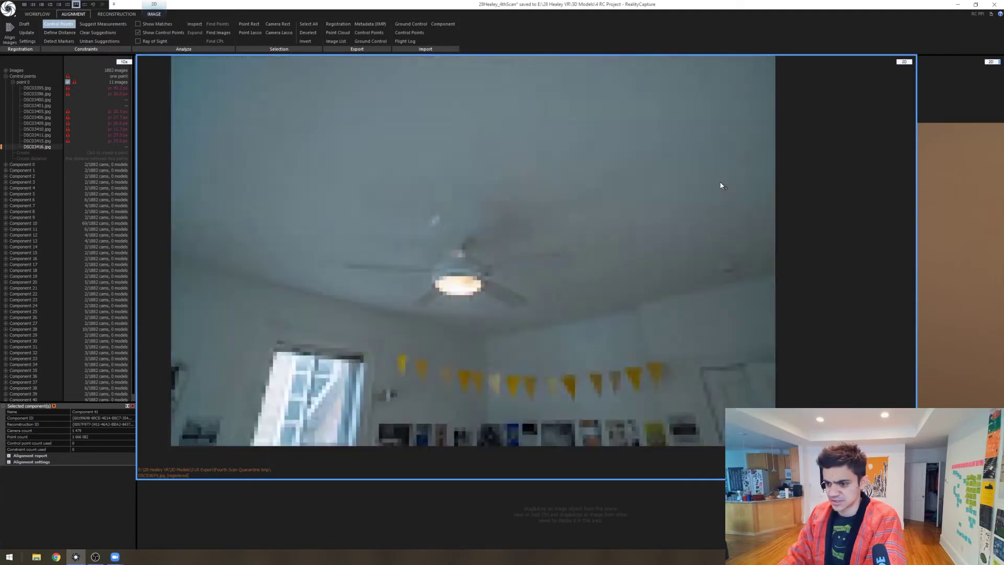
pyautogui.scroll(-1, 721, 186)
pyautogui.scroll(-1, 721, 185)
pyautogui.scroll(-1, 720, 185)
pyautogui.scroll(-1, 721, 186)
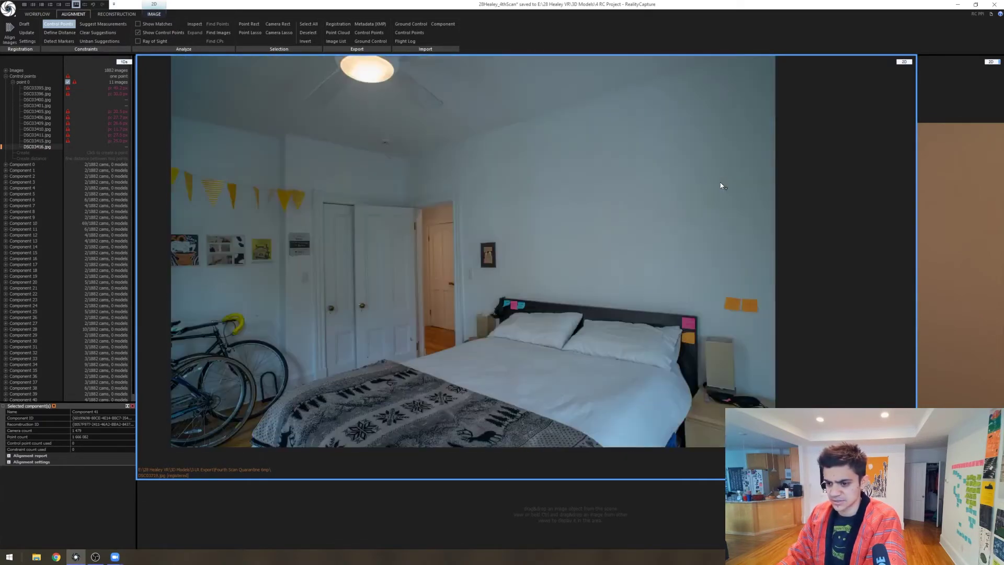
pyautogui.scroll(-1, 722, 186)
pyautogui.scroll(-1, 531, 180)
pyautogui.scroll(-1, 498, 181)
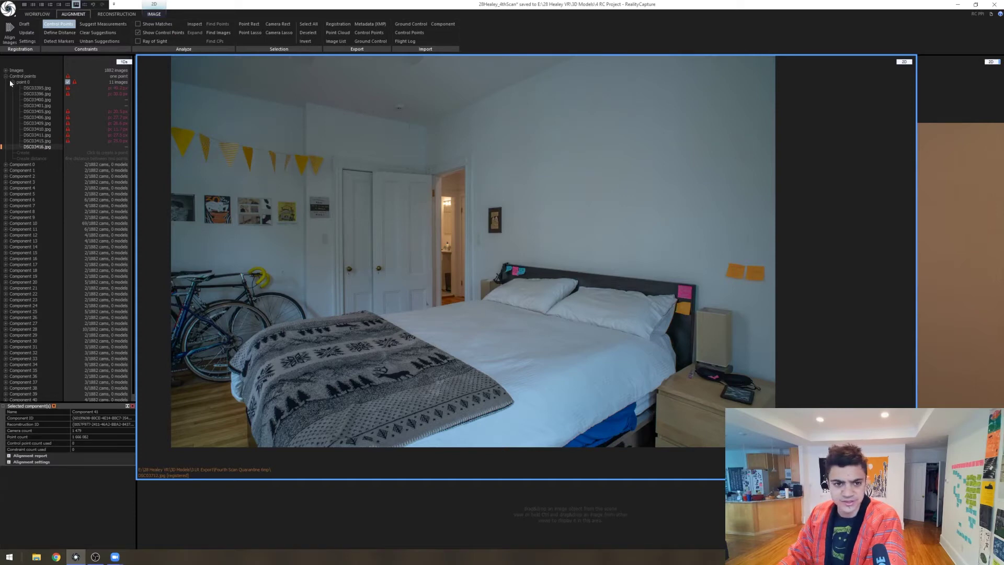
# - Create control point 1 and mark the blue soap dispenser across successive bedroom photos
pyautogui.click(21, 155)
pyautogui.scroll(3, 446, 243)
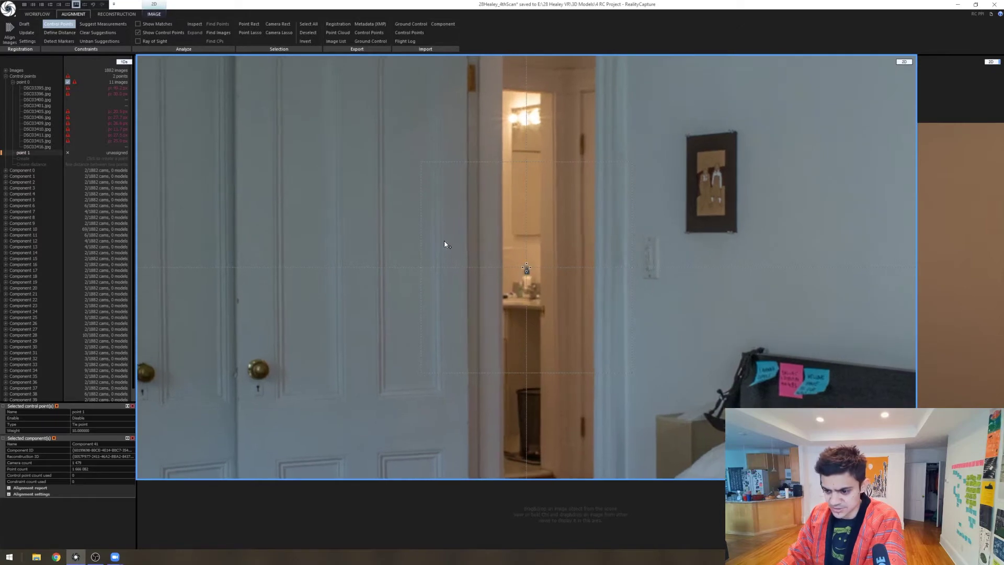
pyautogui.click(443, 243)
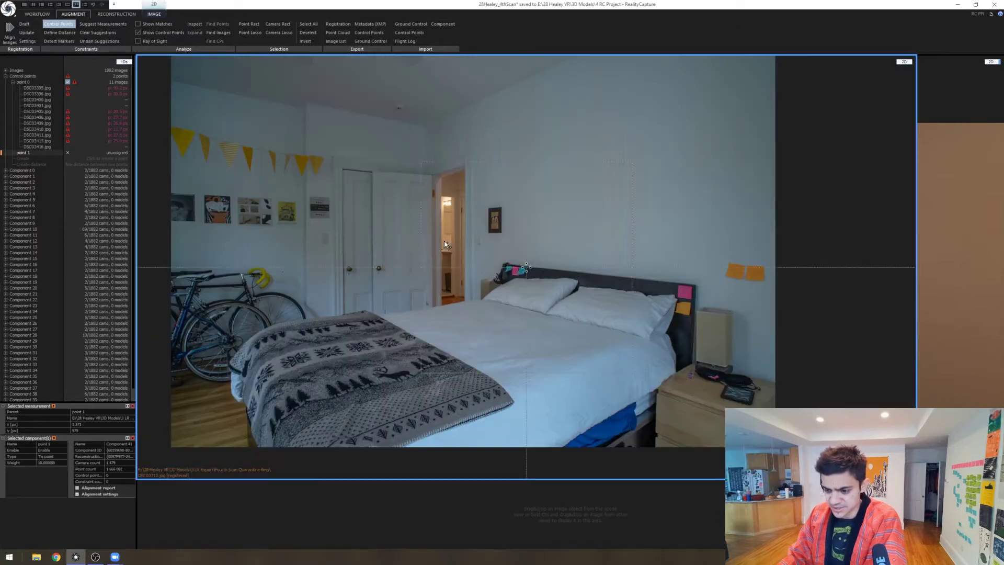
pyautogui.press('Down')
pyautogui.press('Down')
pyautogui.press('Down')
pyautogui.press('Down')
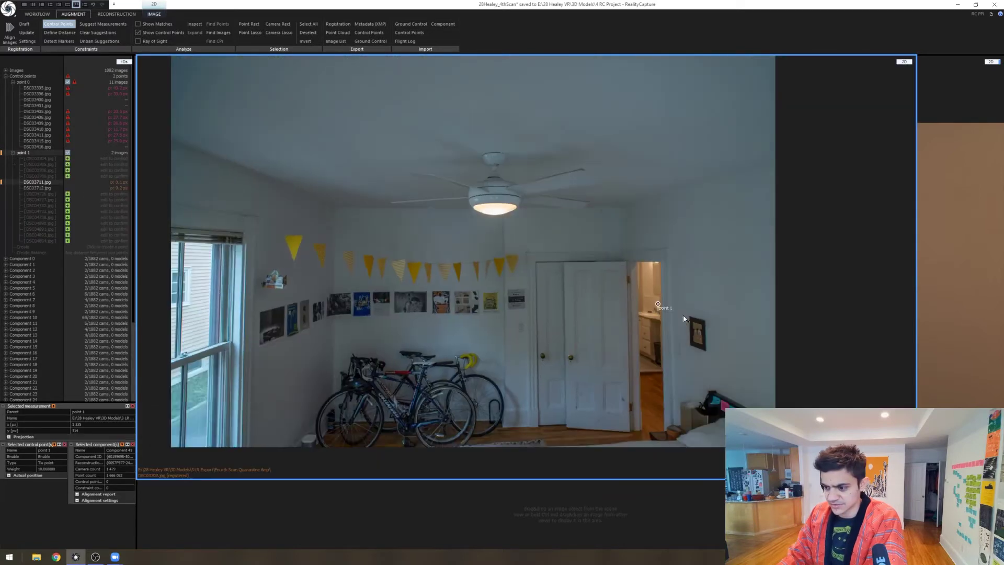
pyautogui.press('Down')
pyautogui.click(683, 317)
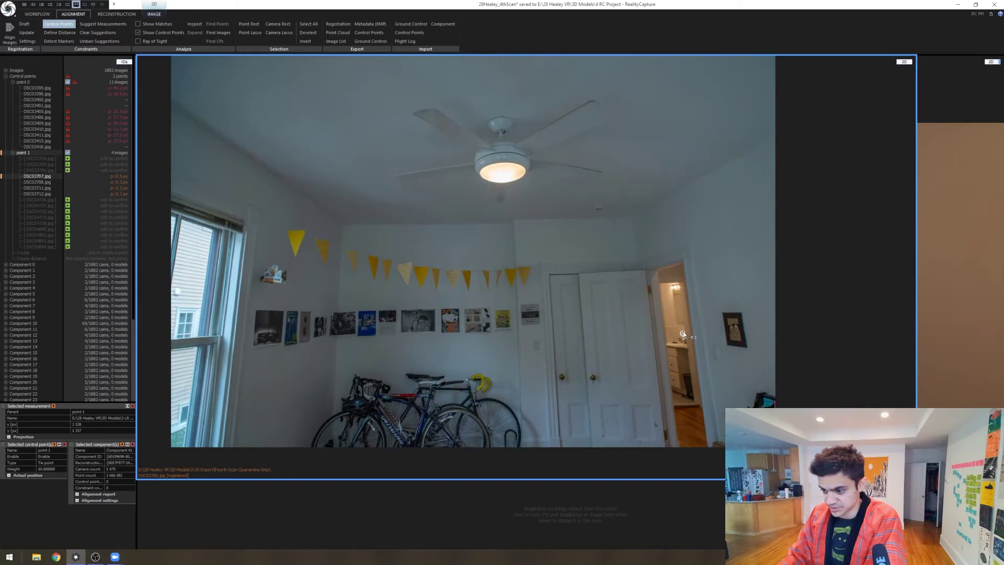
pyautogui.press('Down')
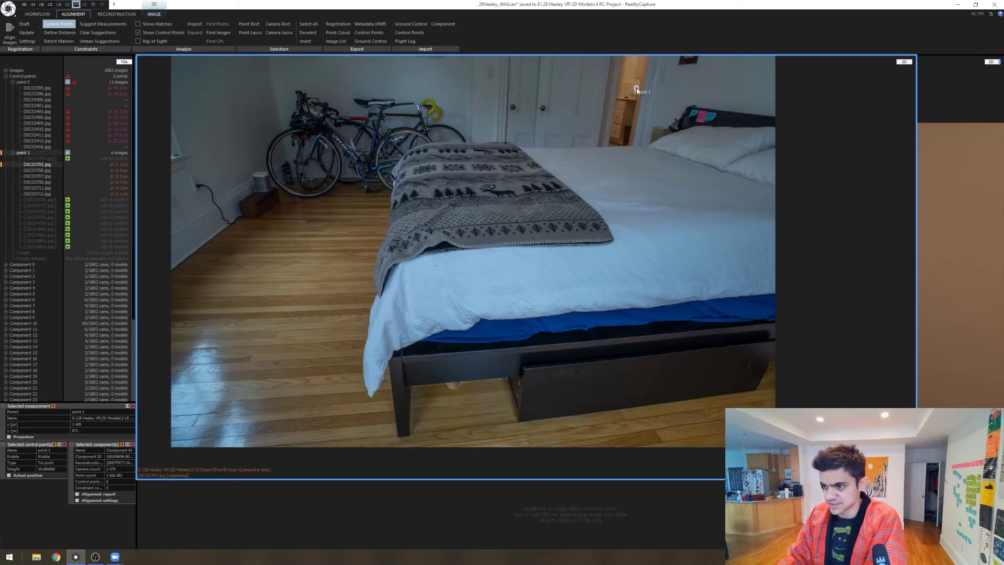
pyautogui.click(636, 87)
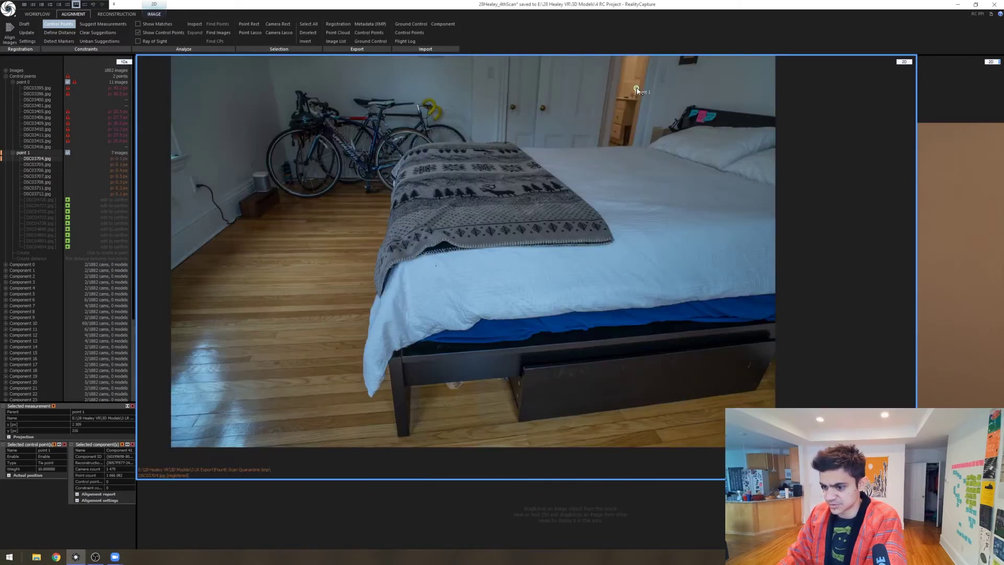
pyautogui.press('Down')
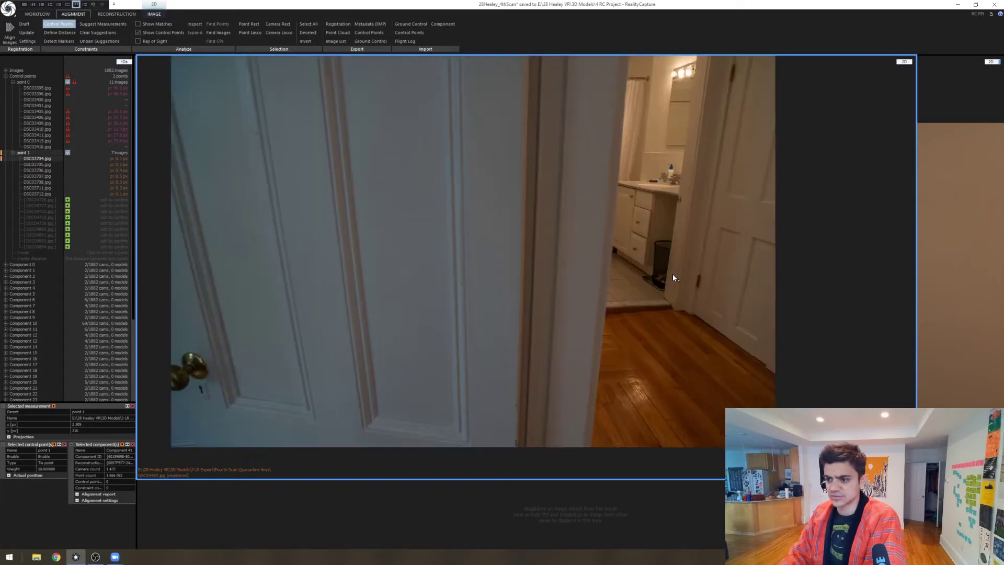
# - Mark point 1 on the blue soap dispenser in the bathroom sink close-up
pyautogui.click(671, 165)
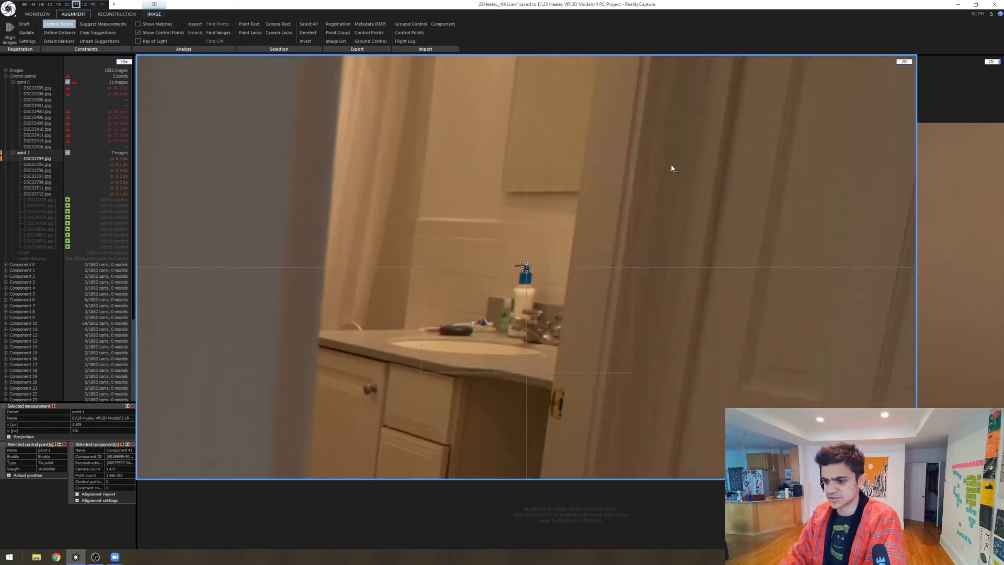
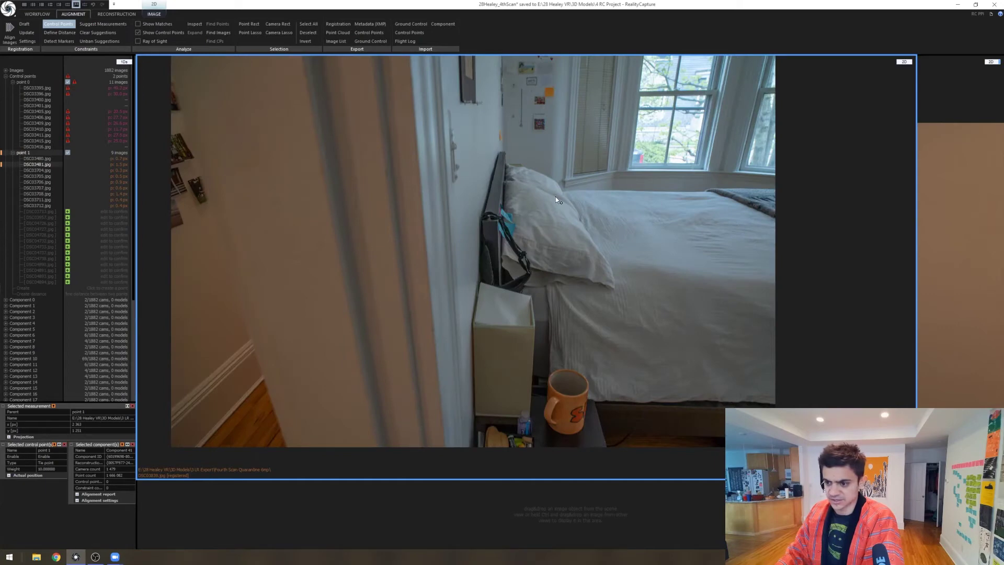
# - Mark point 1 on the pillow, then delete the stray point 2 and a bed-photo measurement
pyautogui.click(556, 198)
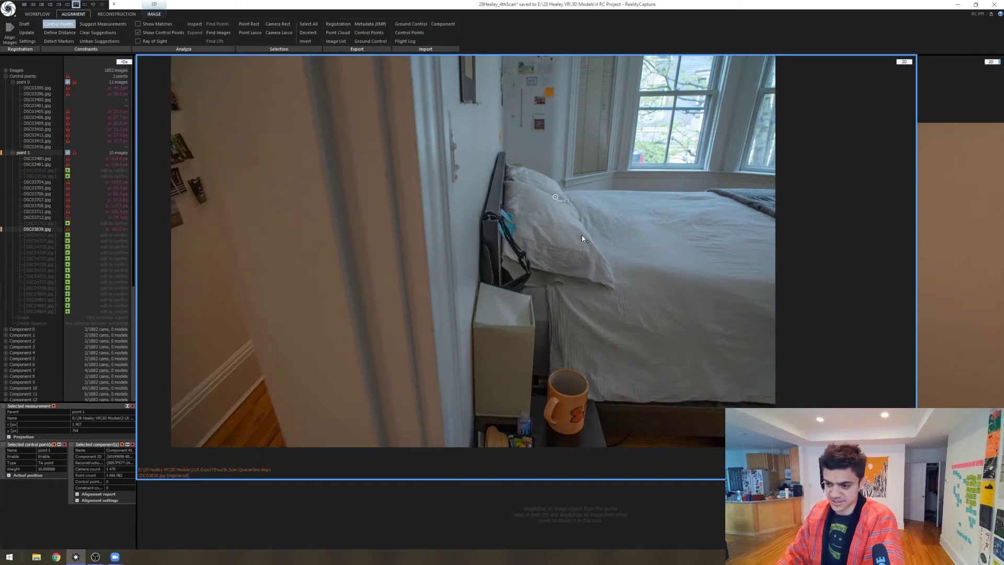
pyautogui.click(716, 273)
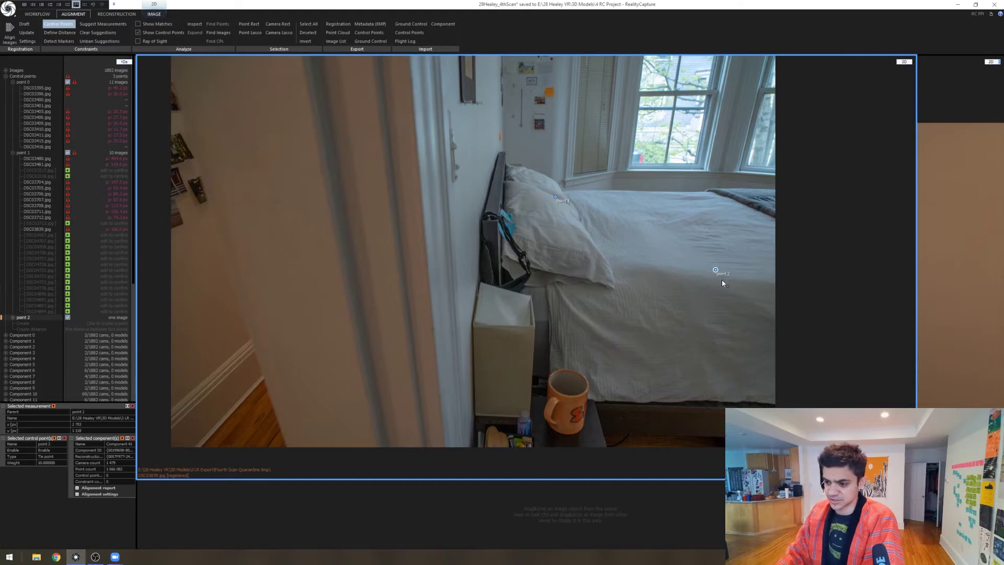
pyautogui.press('Down')
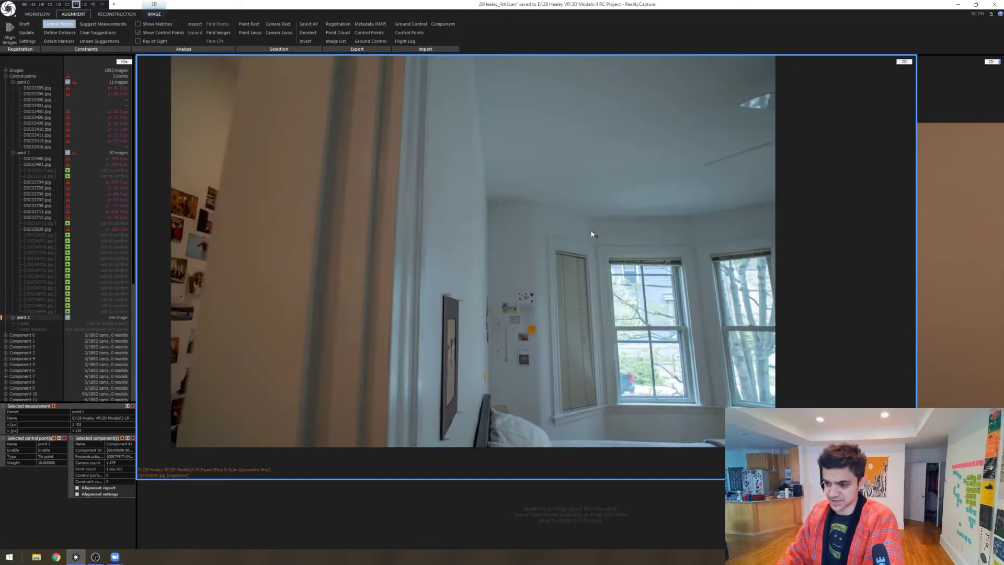
pyautogui.click(597, 244)
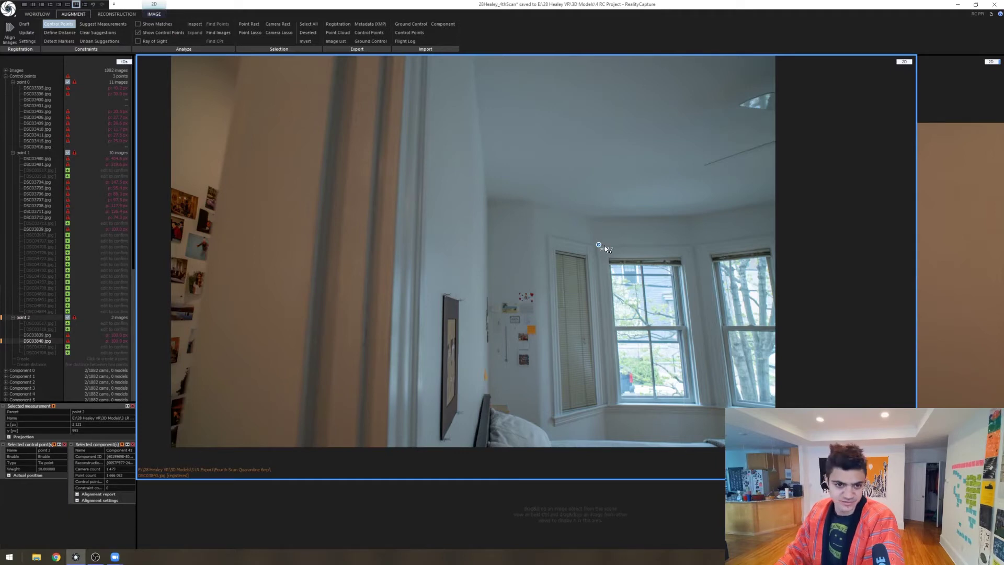
pyautogui.press('Delete')
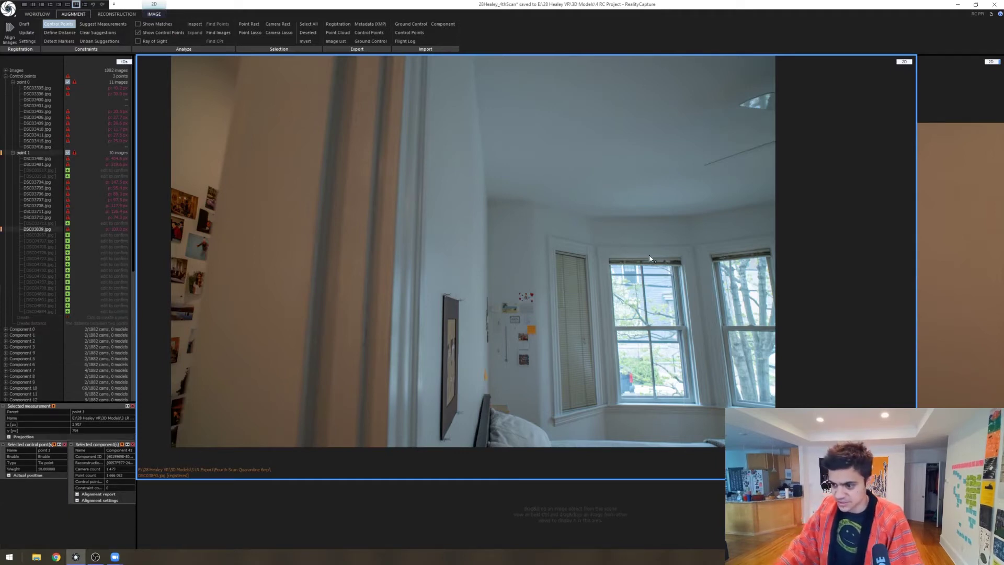
pyautogui.press('Down')
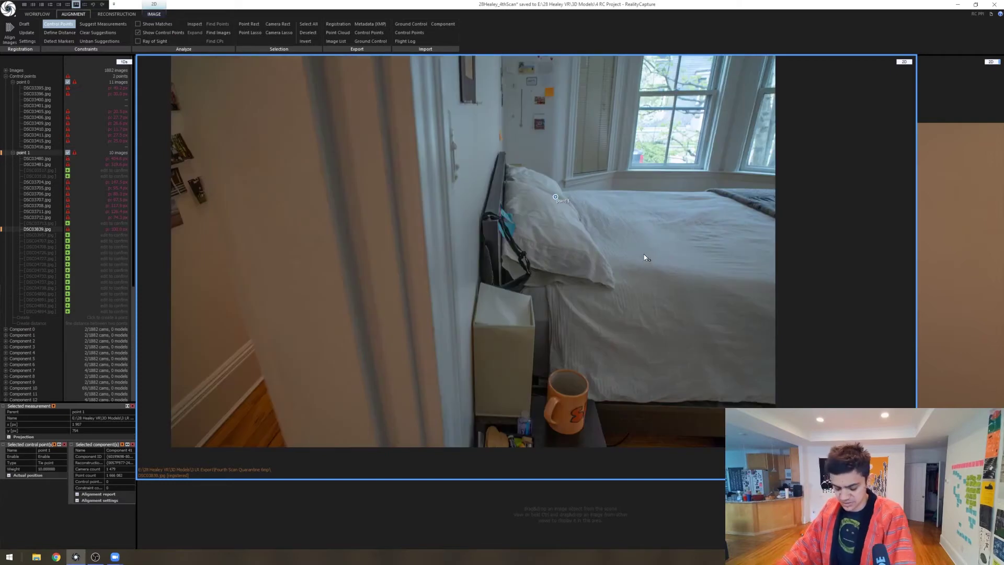
pyautogui.press('Delete')
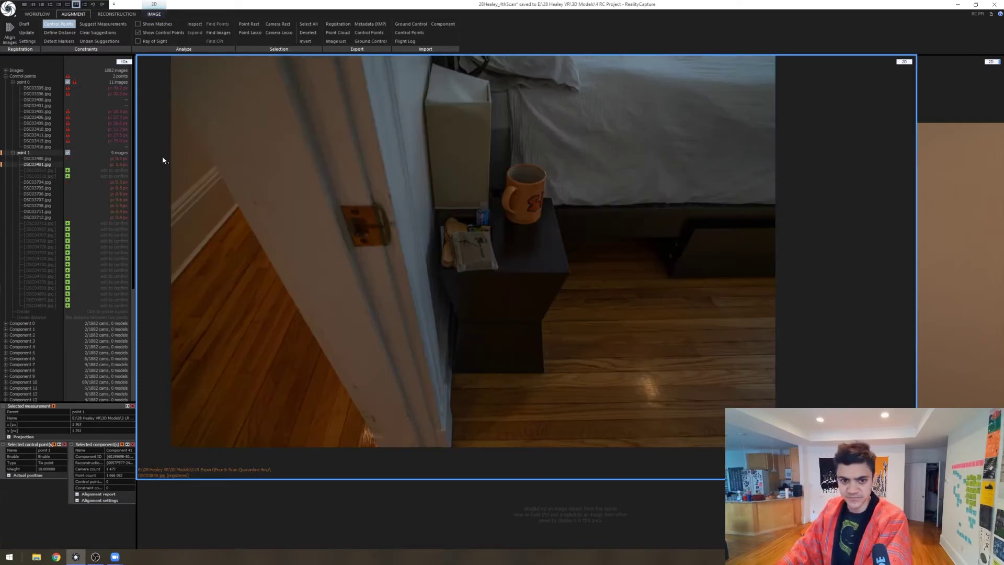
# - Select point 1 and mark it on the soap bottle pump in a bathroom photo
pyautogui.click(22, 154)
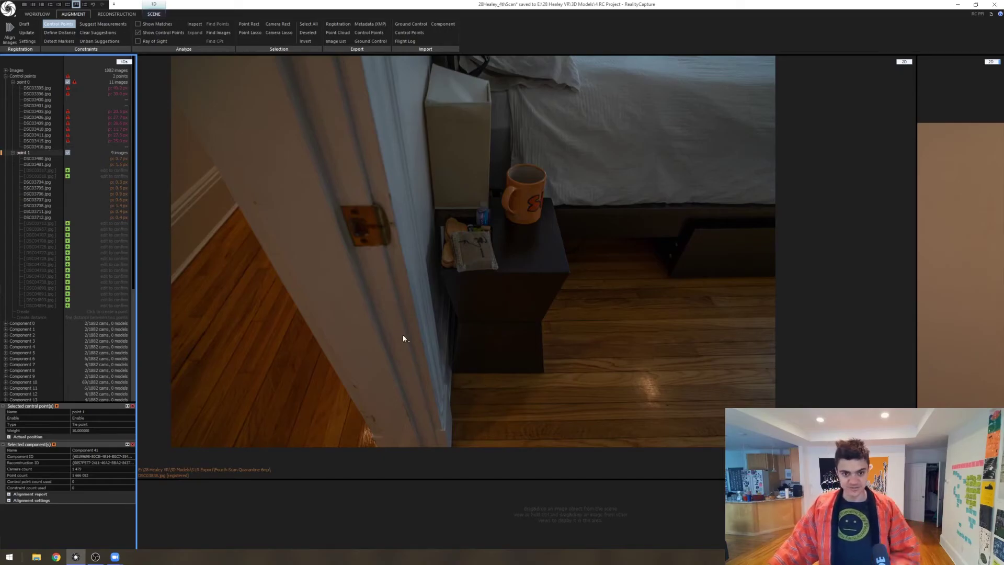
pyautogui.click(402, 338)
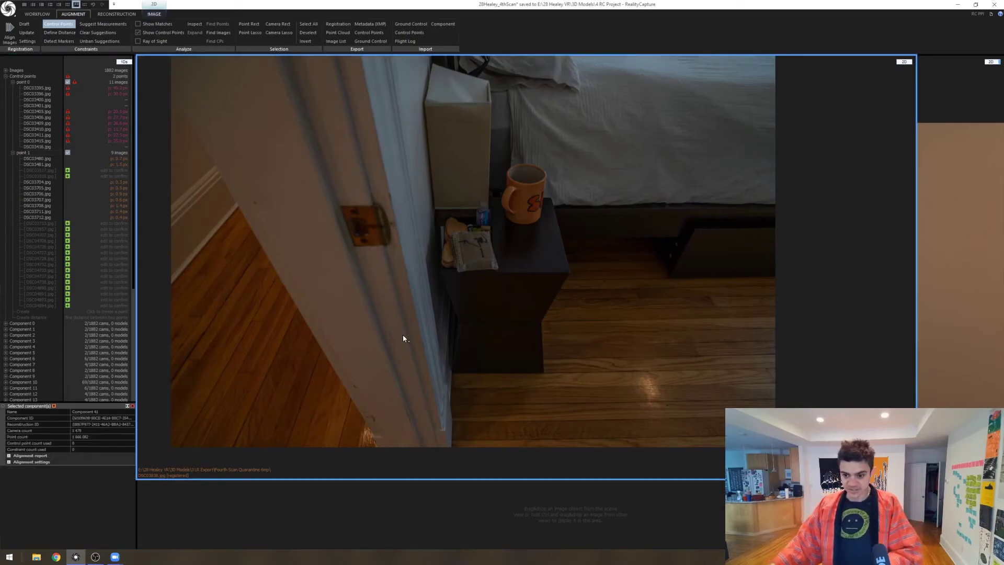
pyautogui.press('Down')
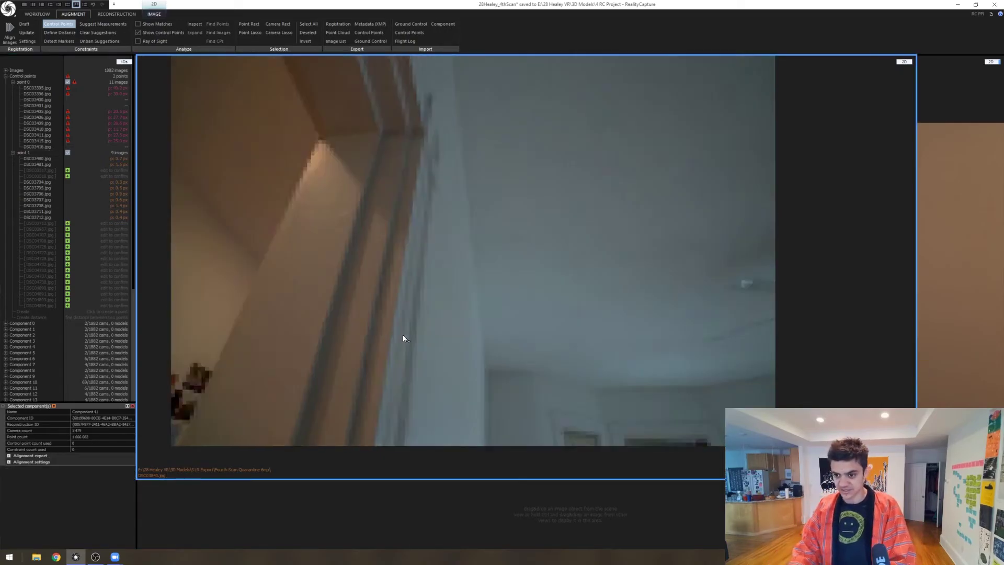
pyautogui.press('Down')
pyautogui.press('Down')
pyautogui.press('Down')
pyautogui.press('Down')
pyautogui.press('Down')
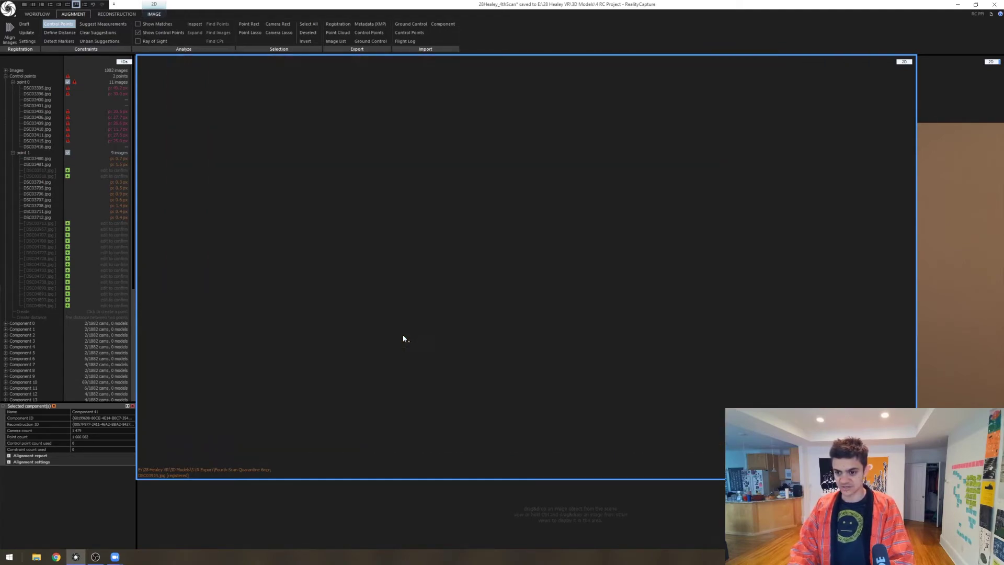
pyautogui.press('Down')
pyautogui.press('Down')
pyautogui.press('Down')
pyautogui.press('Down')
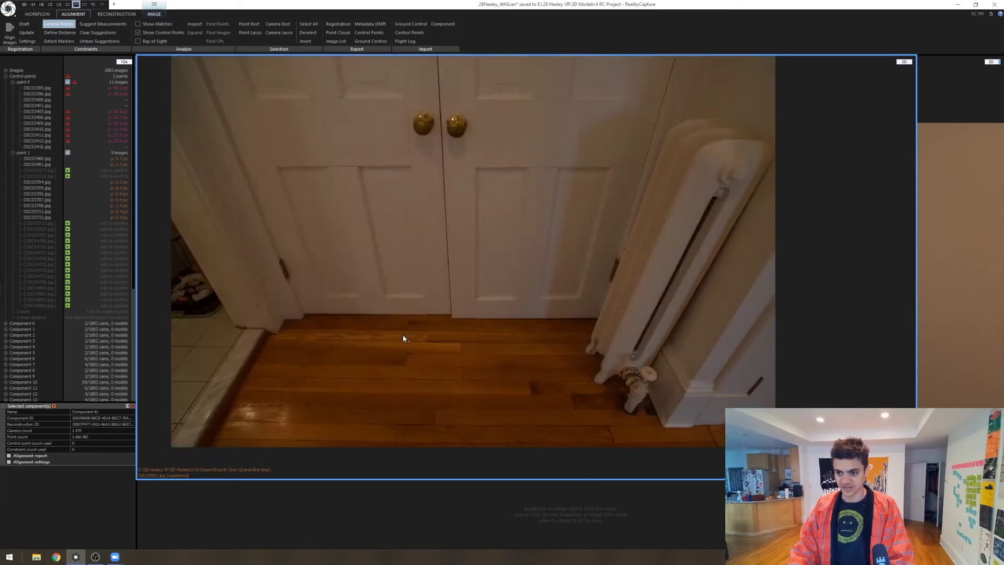
pyautogui.press('Down')
pyautogui.press('Down')
pyautogui.press('Down')
pyautogui.press('Down')
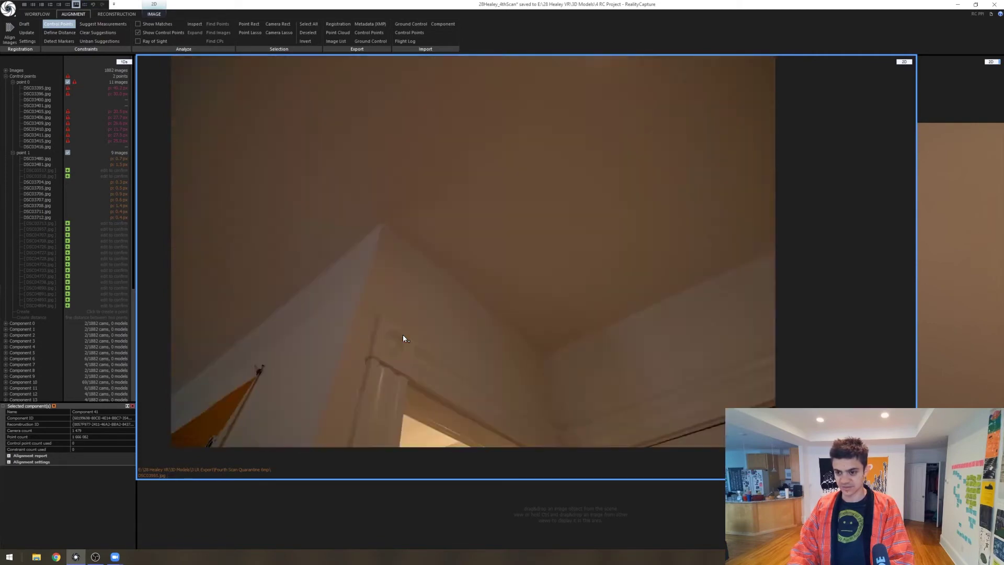
pyautogui.press('Down')
pyautogui.press('Down')
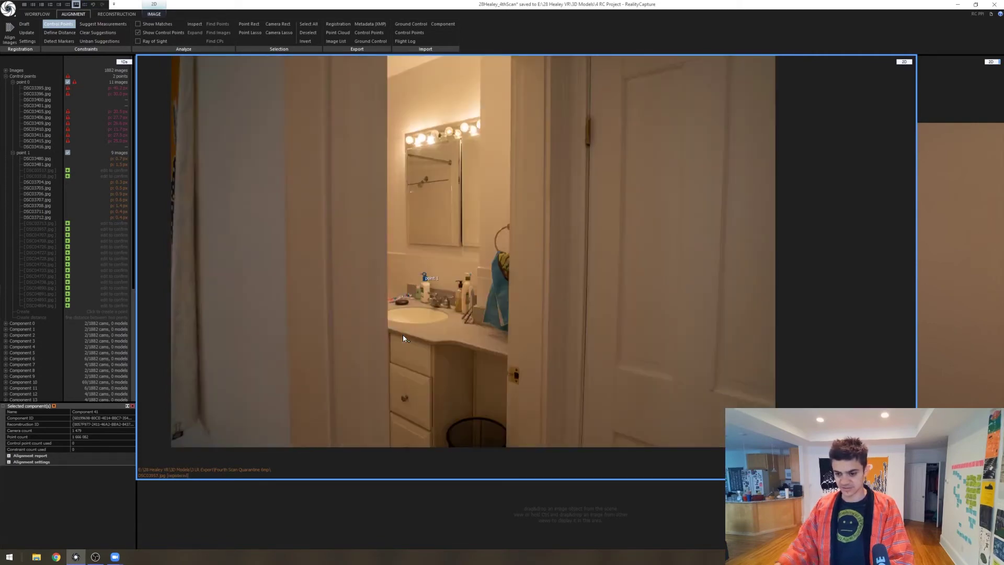
pyautogui.click(422, 276)
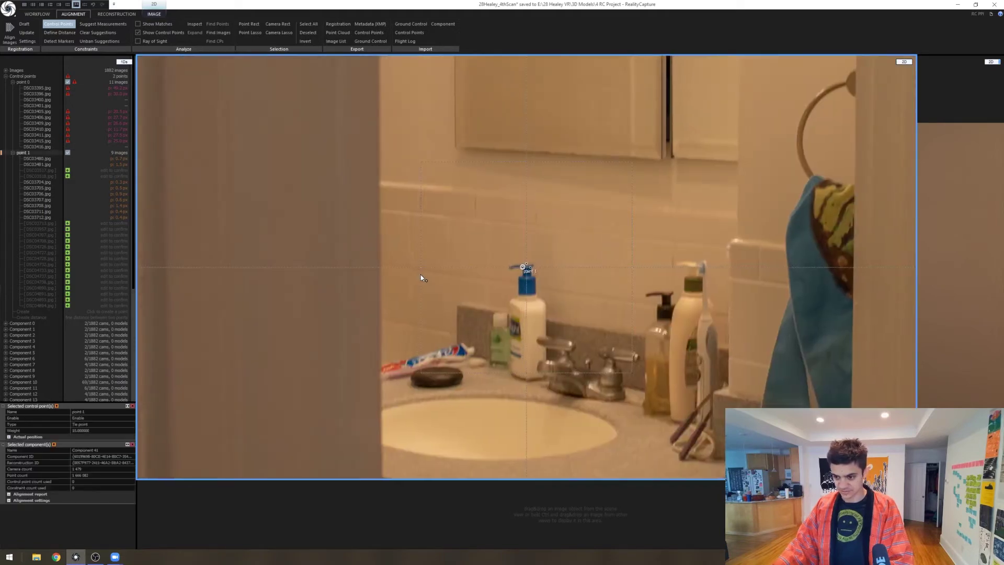
pyautogui.press('Up')
pyautogui.press('Up')
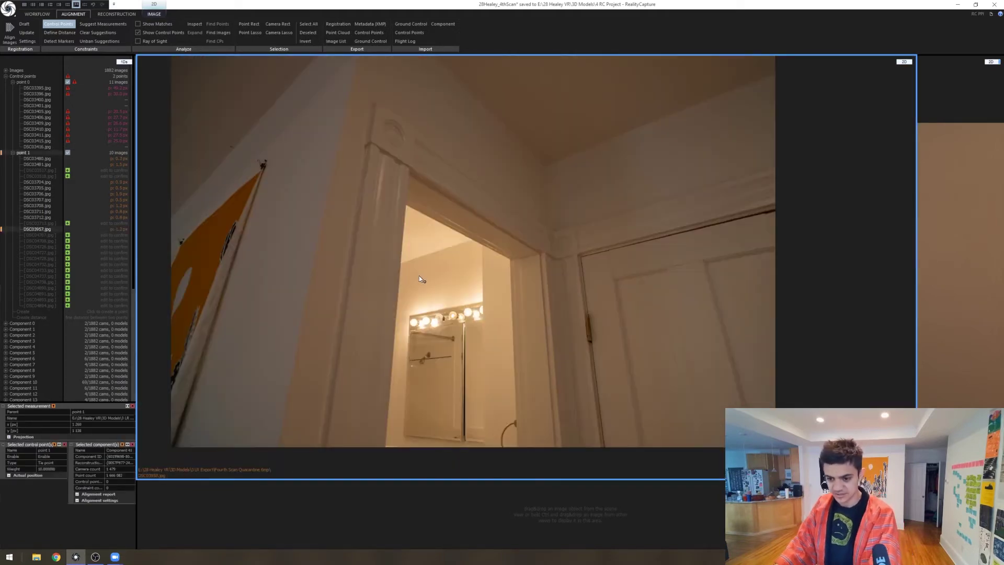
pyautogui.press('Up')
pyautogui.press('Up')
pyautogui.press('Up')
pyautogui.press('Up')
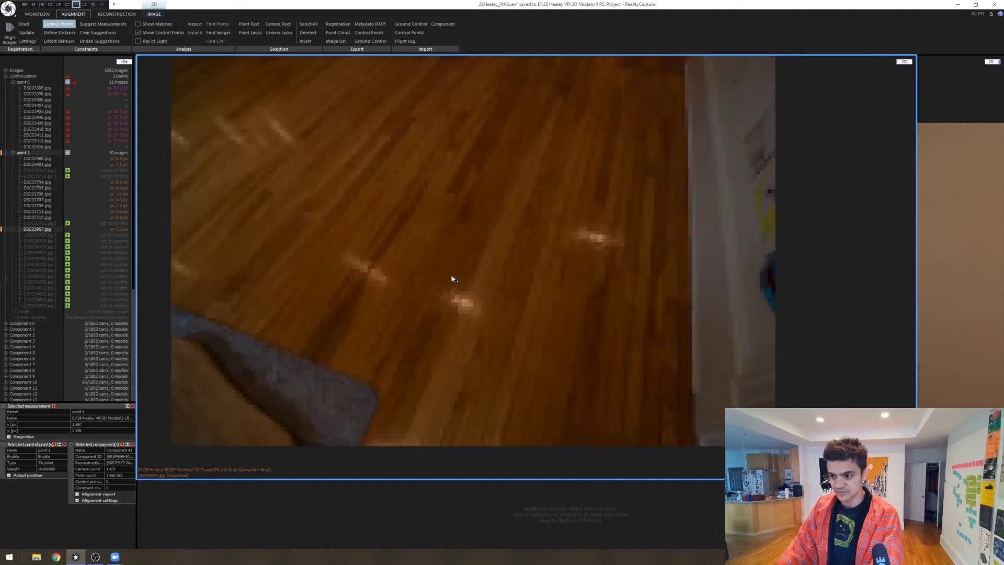
pyautogui.press('Up')
pyautogui.press('Up')
pyautogui.press('Up')
pyautogui.press('Up')
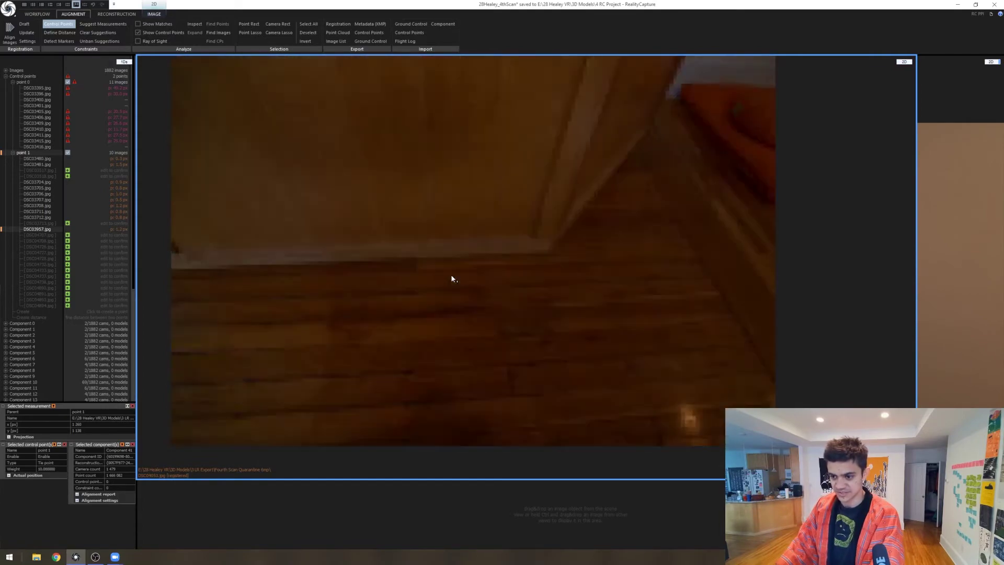
pyautogui.press('Up')
pyautogui.press('Up')
pyautogui.press('Up')
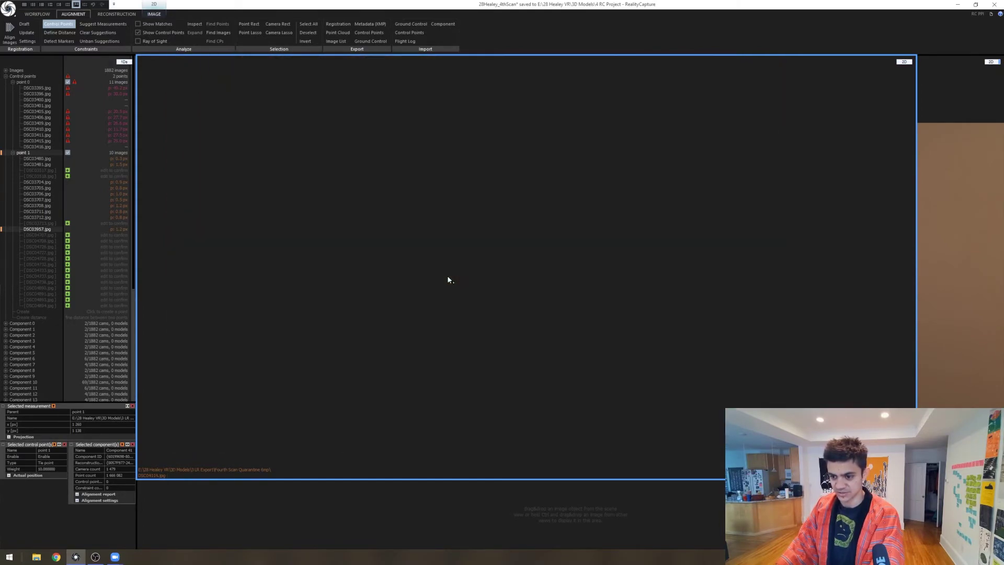
pyautogui.press('Up')
pyautogui.press('Up')
pyautogui.press('Up')
pyautogui.press('Up')
pyautogui.press('Up')
pyautogui.press('Up')
pyautogui.press('Up')
pyautogui.press('Up')
pyautogui.press('Up')
pyautogui.press('Up')
pyautogui.press('Up')
pyautogui.press('Up')
pyautogui.press('Up')
pyautogui.press('Up')
pyautogui.press('Up')
pyautogui.press('Up')
pyautogui.press('Up')
pyautogui.press('Up')
pyautogui.press('Up')
pyautogui.press('Up')
pyautogui.press('Up')
pyautogui.press('Up')
pyautogui.press('Up')
pyautogui.press('Up')
pyautogui.press('Up')
pyautogui.press('Up')
pyautogui.press('Up')
pyautogui.press('Up')
pyautogui.press('Up')
# - Delete point 1's mismatched measurements from two hallway photos, then keep browsing
pyautogui.press('Up')
pyautogui.press('Up')
pyautogui.press('Up')
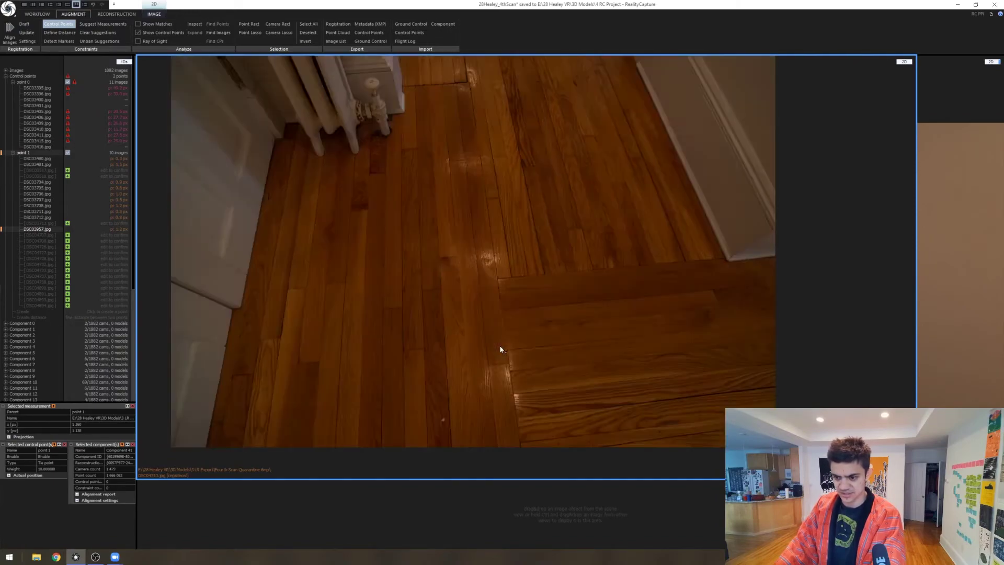
pyautogui.press('Up')
pyautogui.press('Up')
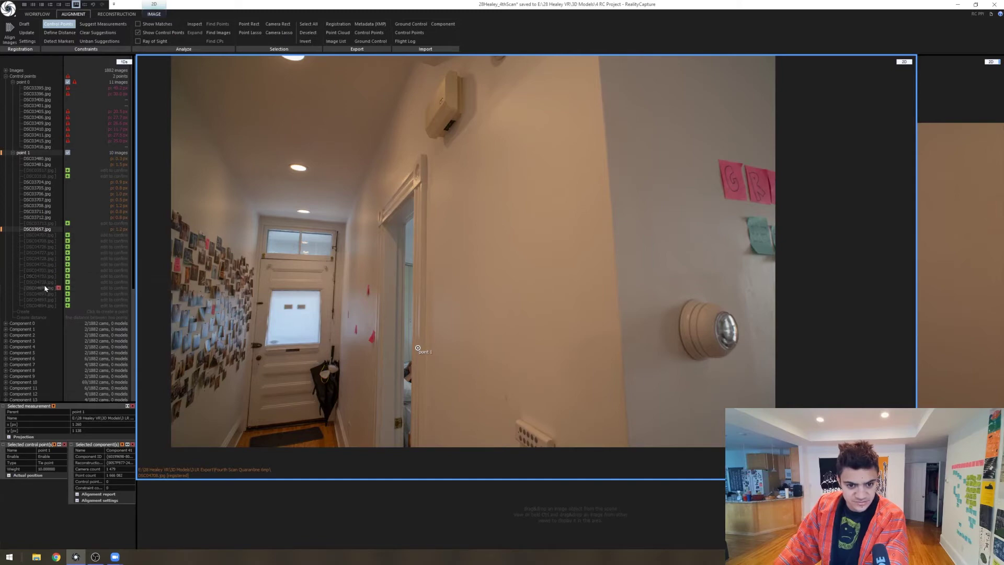
pyautogui.click(58, 243)
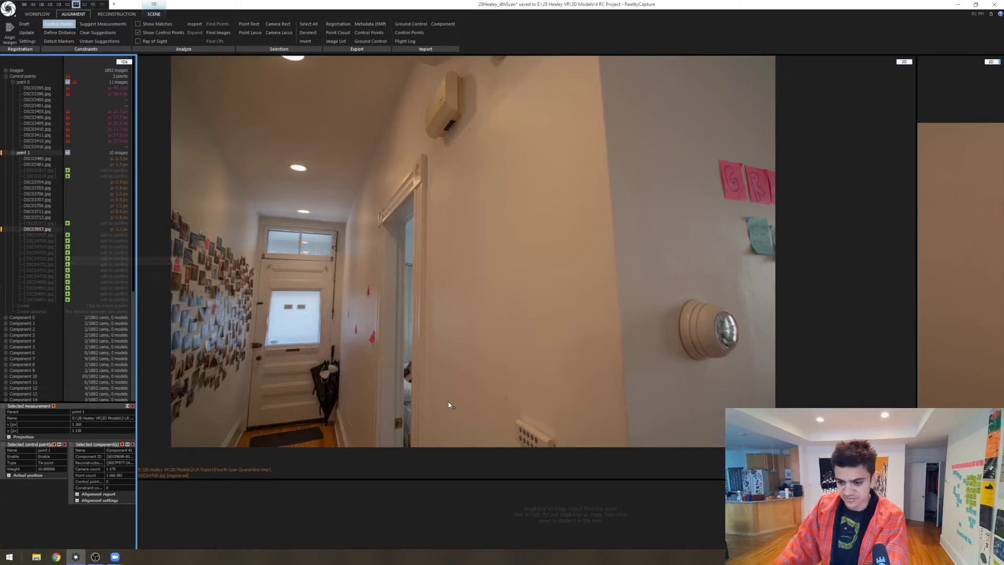
pyautogui.click(449, 405)
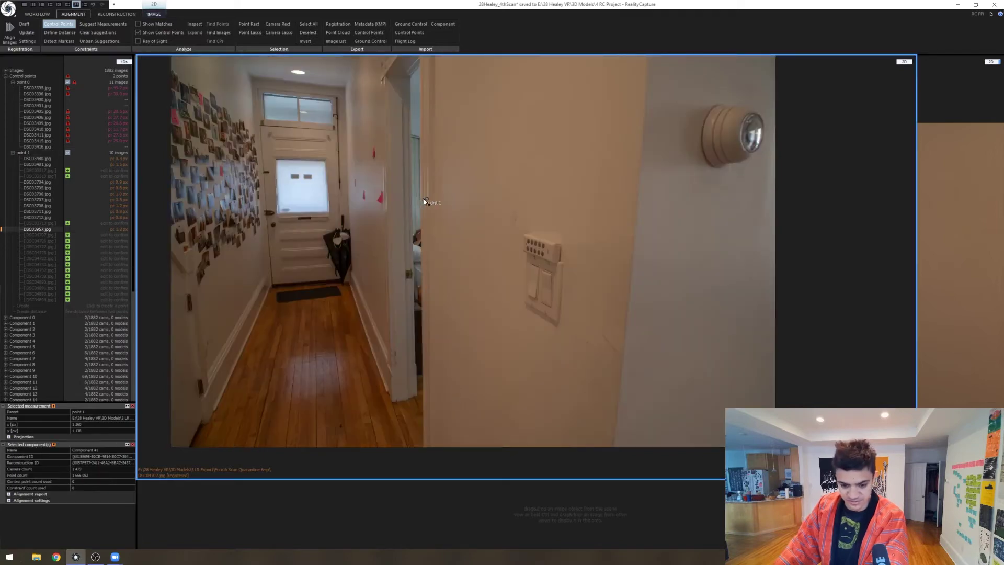
pyautogui.click(59, 234)
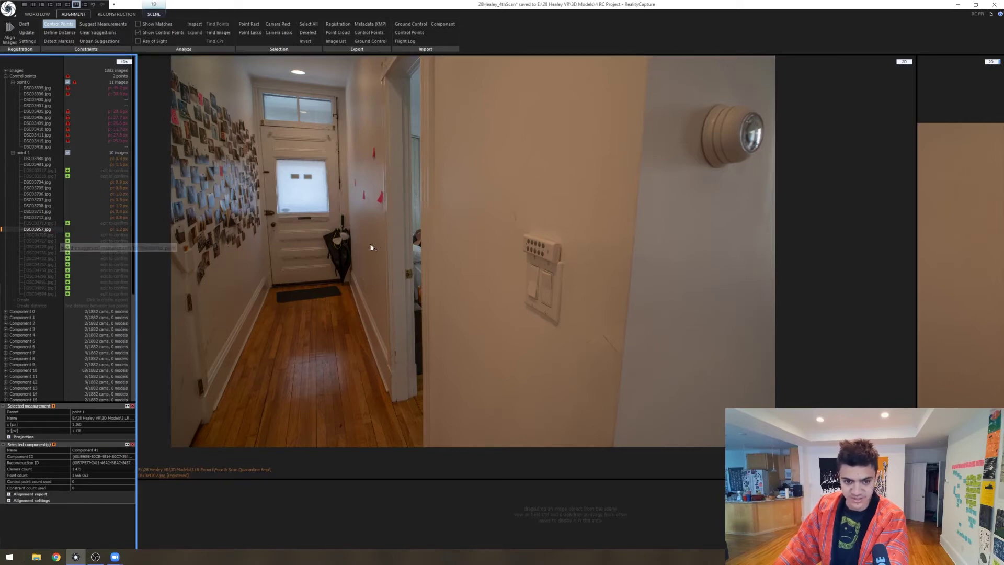
pyautogui.click(510, 253)
pyautogui.press('Right')
# - Place point 1 on the soap pump tip in three consecutive bathroom photos
pyautogui.press('Right')
pyautogui.press('Right')
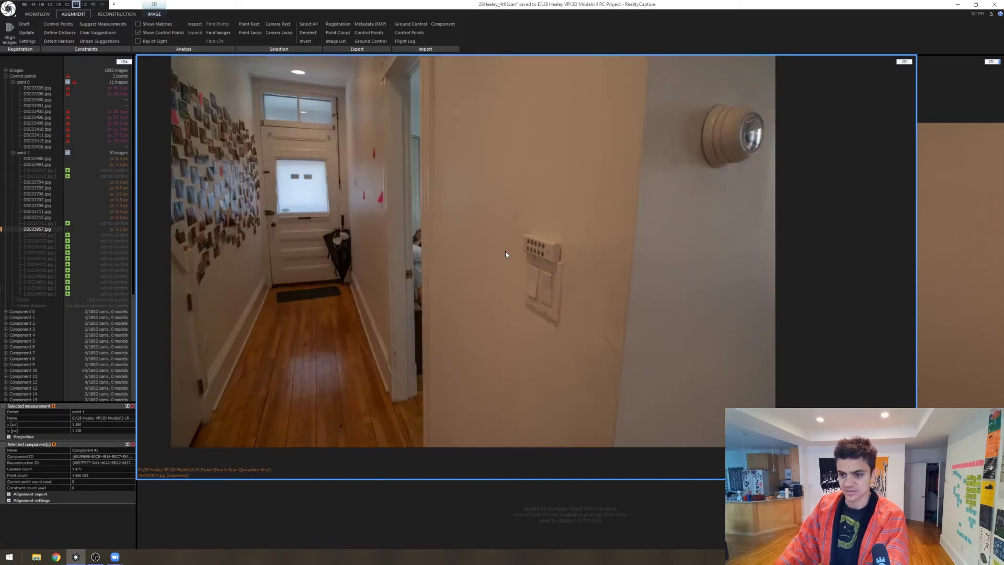
pyautogui.press('Right')
pyautogui.press('Right')
pyautogui.press('Right')
pyautogui.press('Right')
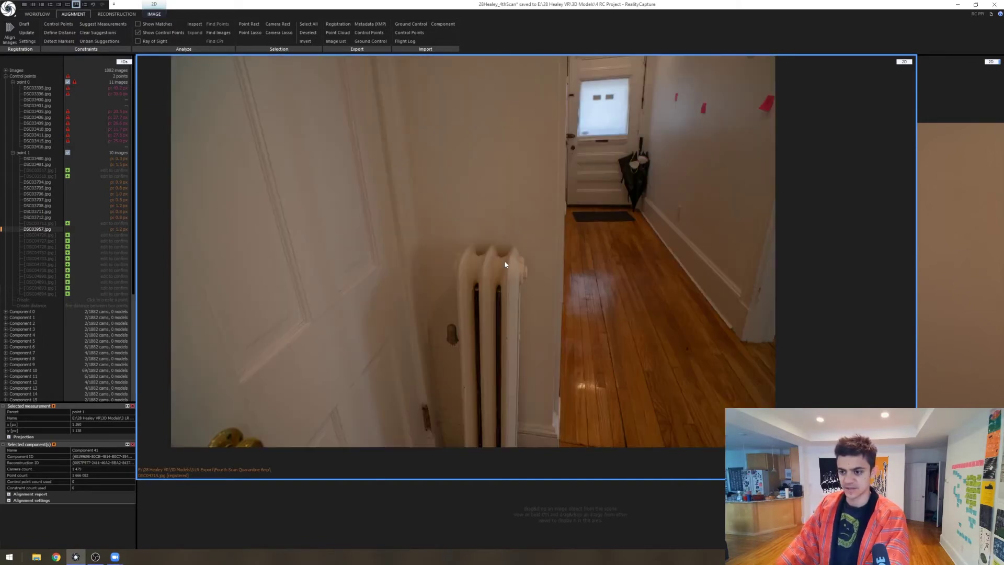
pyautogui.press('Right')
pyautogui.press('Right')
pyautogui.press('Right')
pyautogui.press('Right')
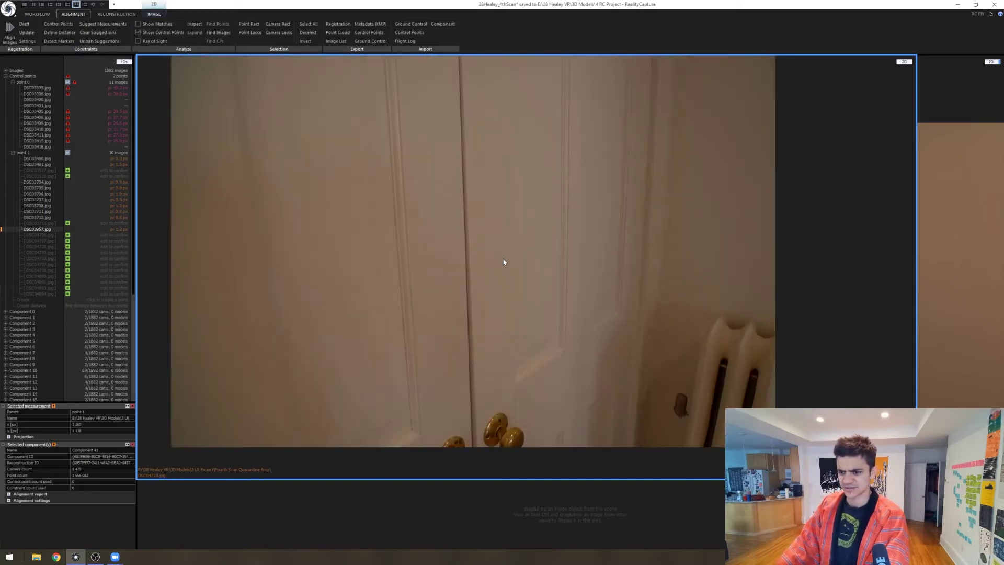
pyautogui.press('Right')
pyautogui.press('Right')
pyautogui.press('Right')
pyautogui.press('Right')
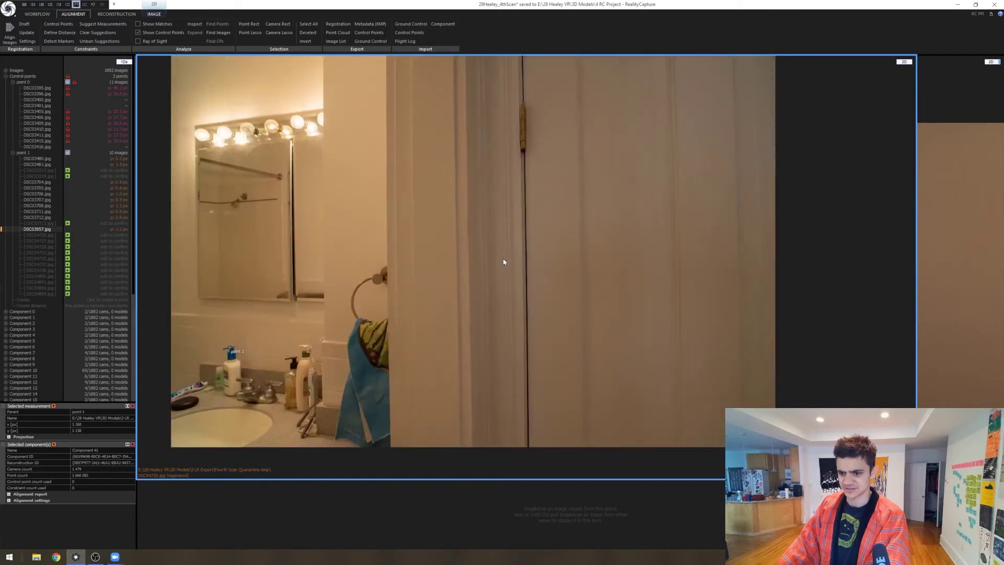
pyautogui.click(230, 349)
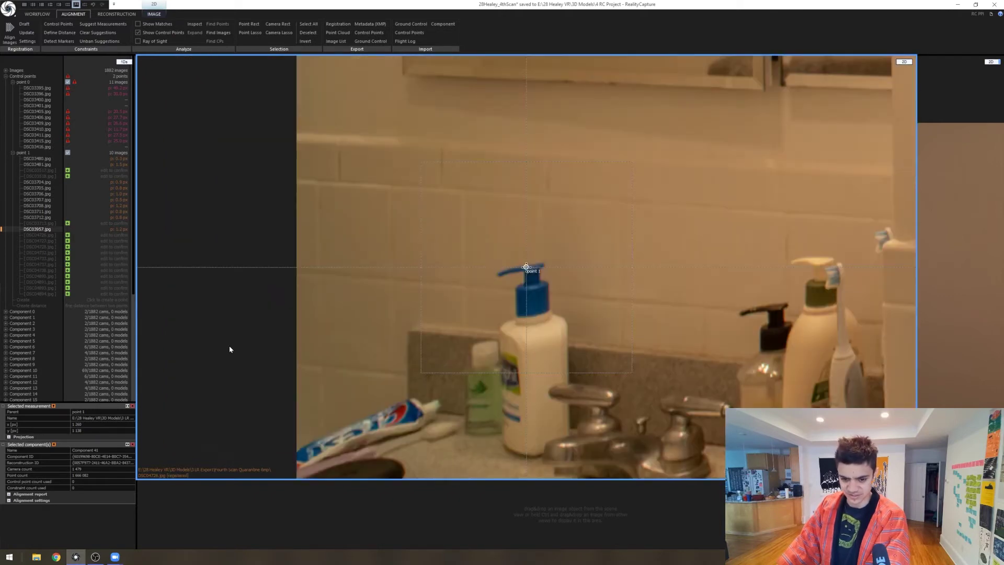
pyautogui.press('Right')
pyautogui.press('Right')
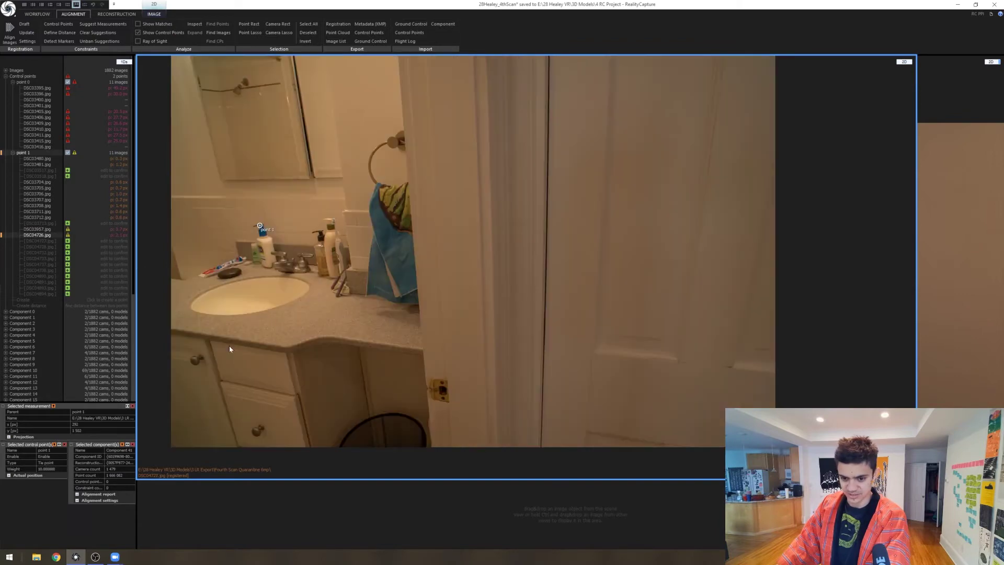
pyautogui.click(260, 227)
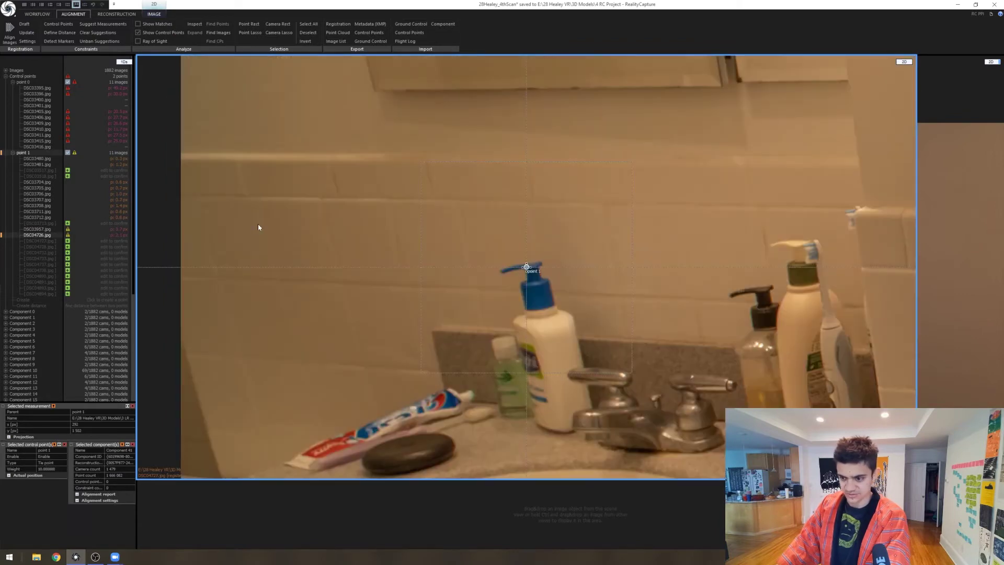
pyautogui.press('Right')
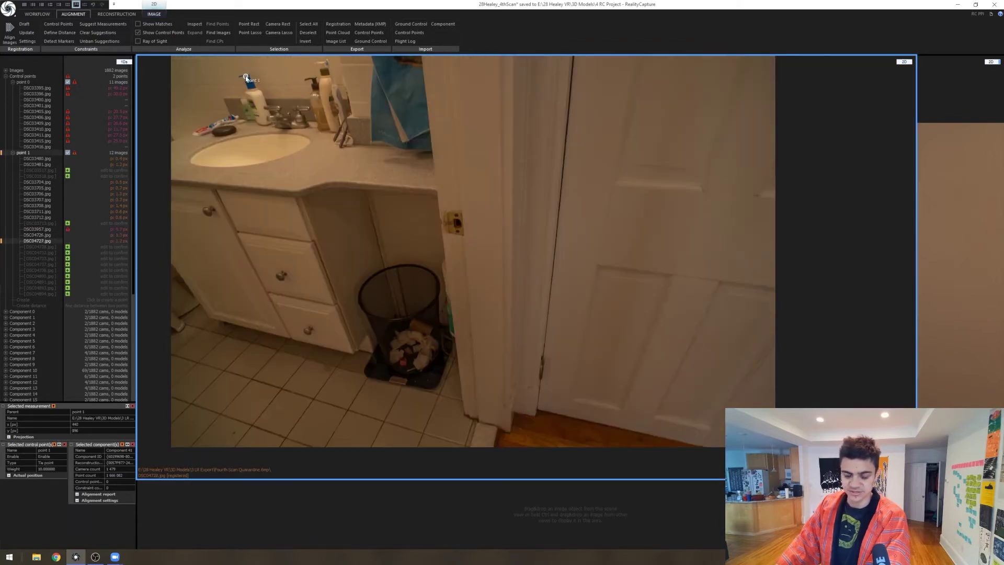
pyautogui.click(246, 78)
pyautogui.press('Right')
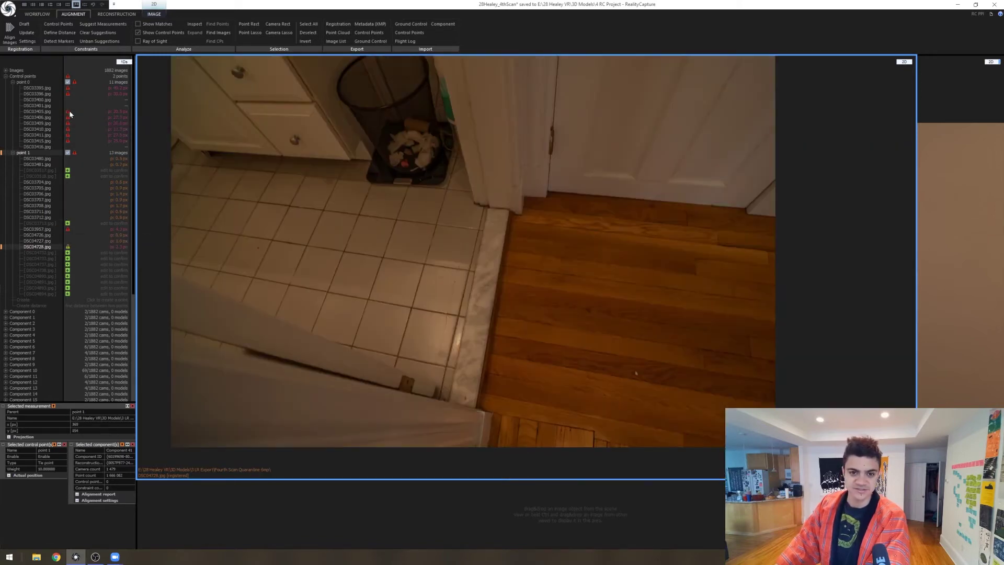
pyautogui.moveTo(67, 117)
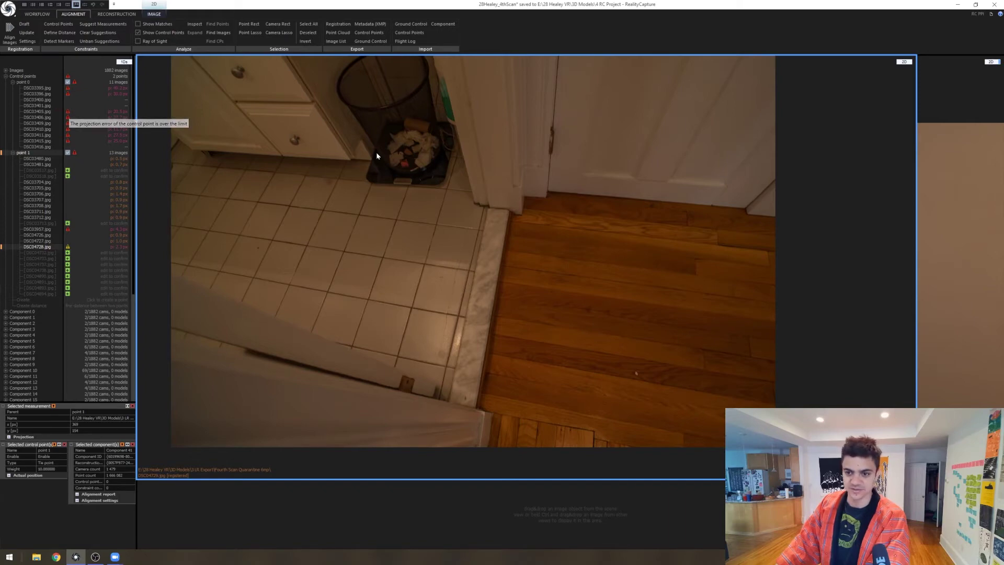
# - Mark the pump tip in one more photo, skipping pumpless shots toward the counter
pyautogui.press('Down')
pyautogui.press('Down')
pyautogui.press('Down')
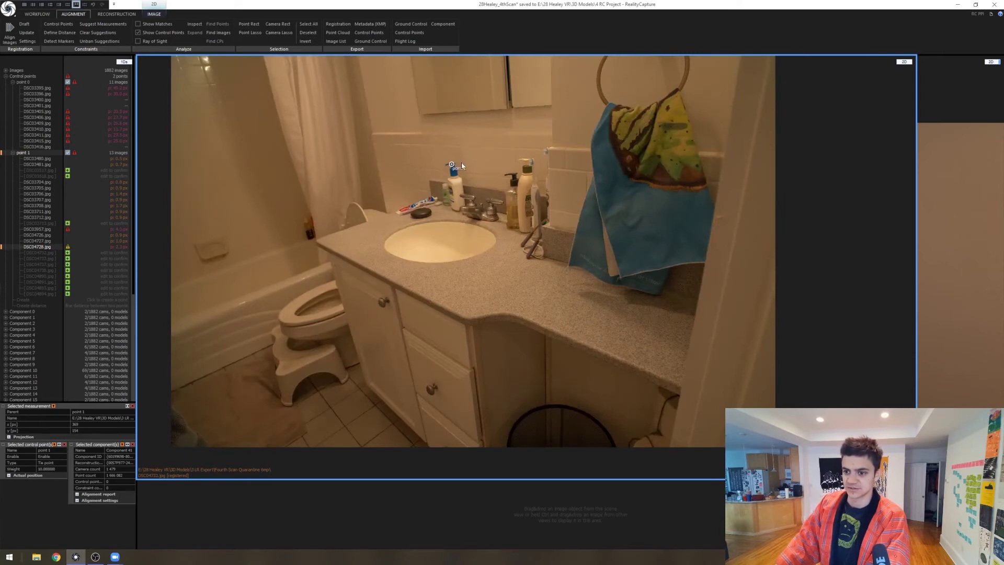
pyautogui.click(452, 166)
pyautogui.press('Down')
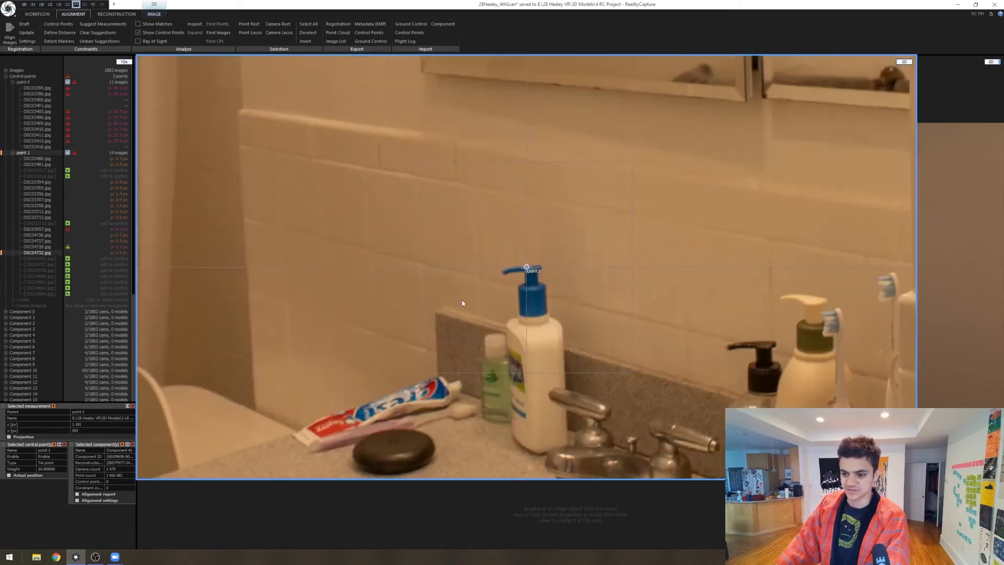
pyautogui.press('Down')
pyautogui.press('Down')
pyautogui.press('Down')
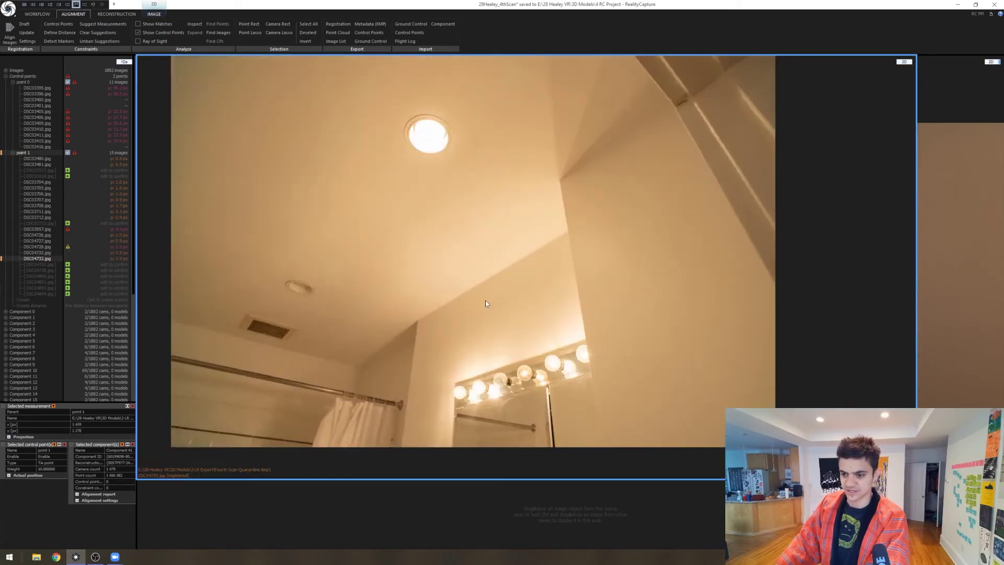
pyautogui.press('Down')
pyautogui.press('Down')
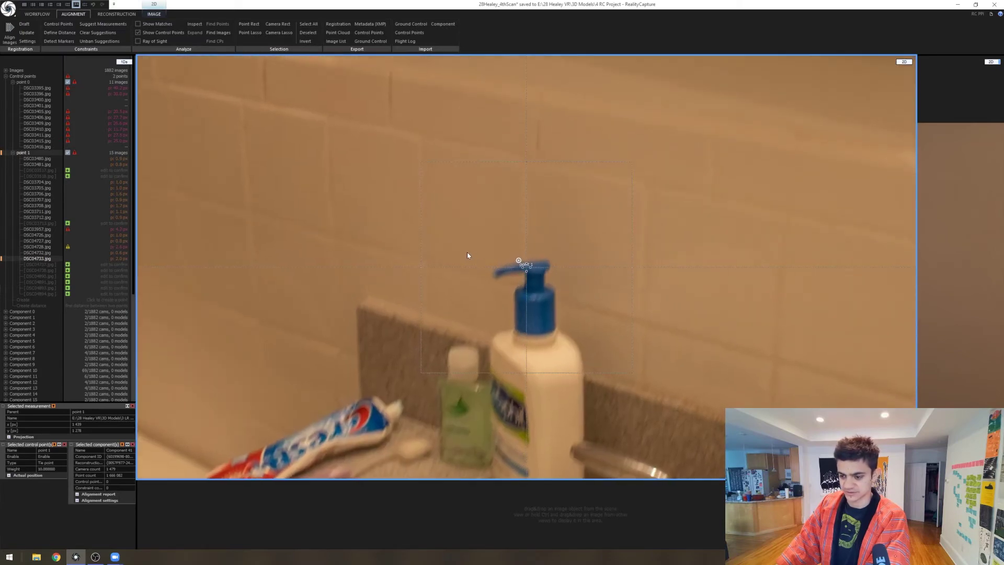
pyautogui.press('Down')
pyautogui.press('Down')
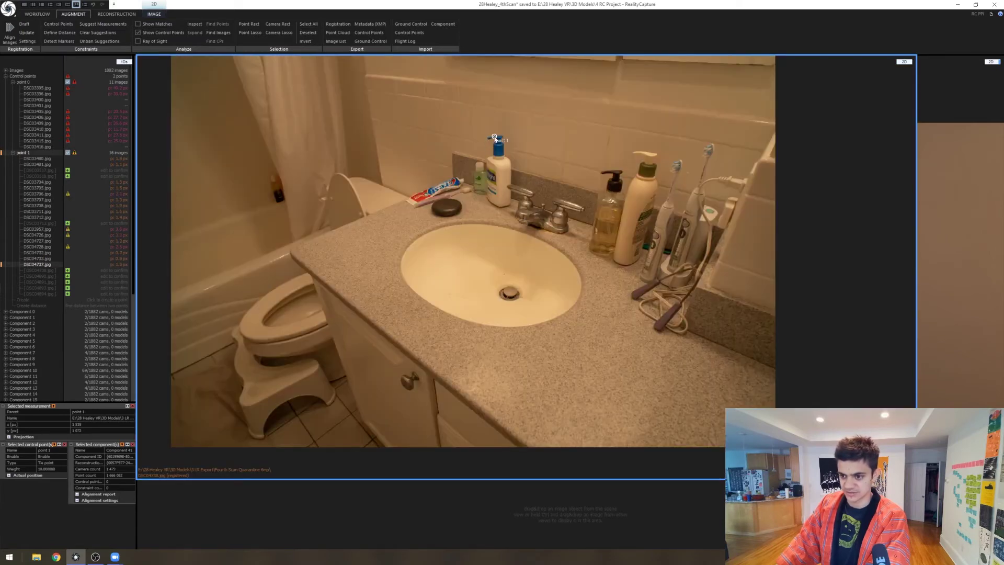
pyautogui.press('Down')
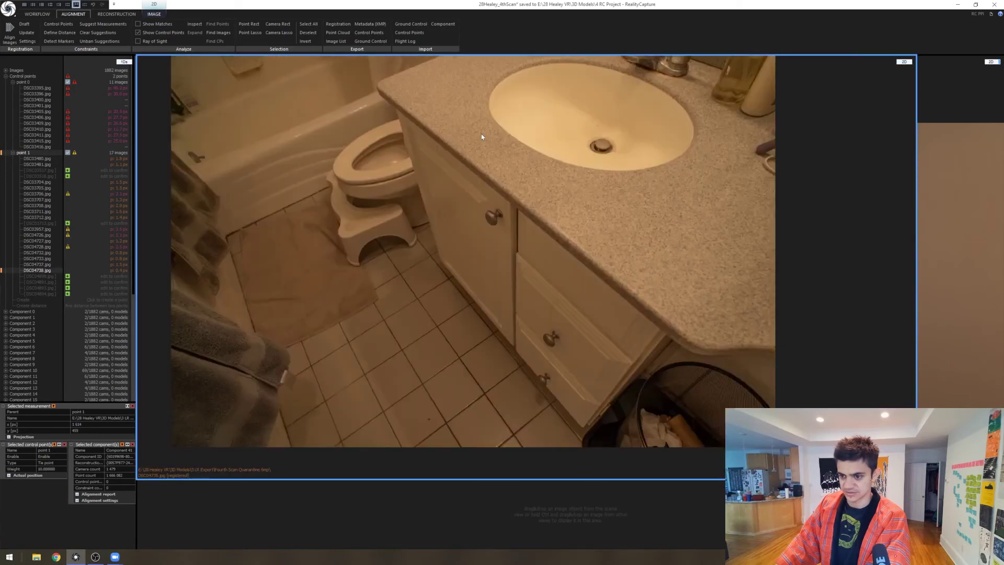
pyautogui.press('Down')
pyautogui.press('Down')
pyautogui.press('Down')
pyautogui.press('Down')
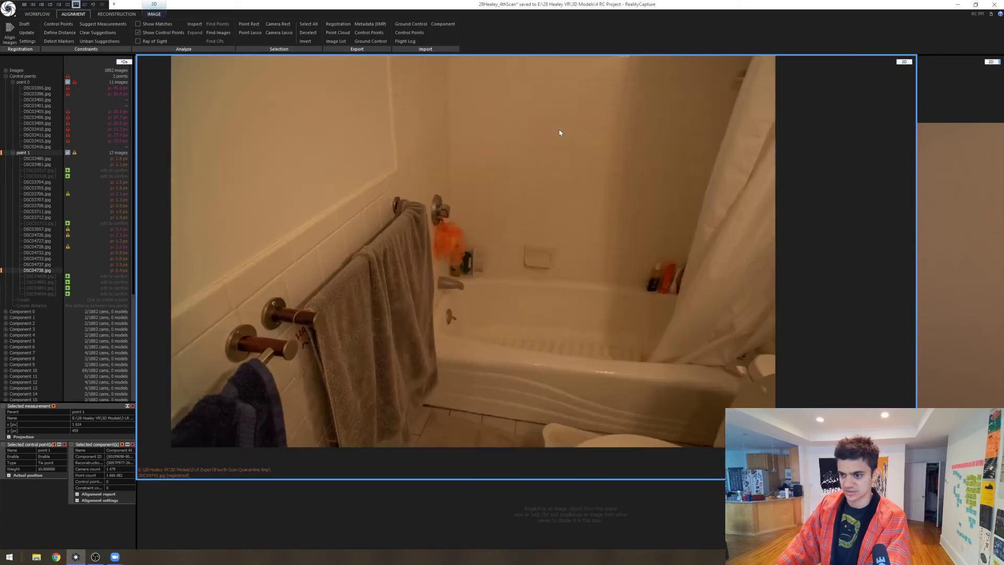
pyautogui.press('Down')
pyautogui.press('Down')
pyautogui.press('Down')
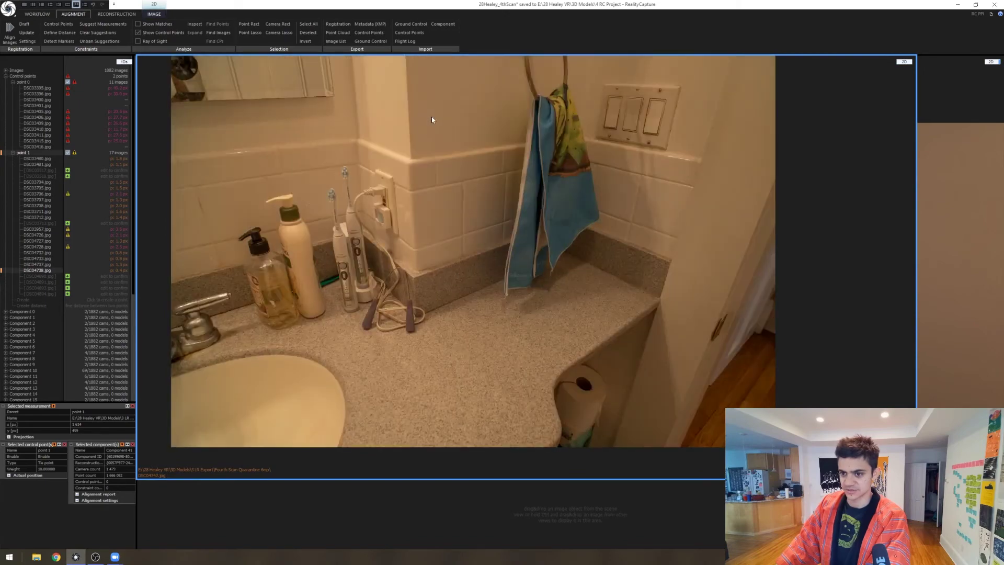
pyautogui.press('Down')
pyautogui.press('Down')
pyautogui.press('Down')
pyautogui.press('Down')
pyautogui.press('Down')
pyautogui.press('Down')
pyautogui.press('Down')
pyautogui.press('Down')
pyautogui.press('Down')
pyautogui.press('Down')
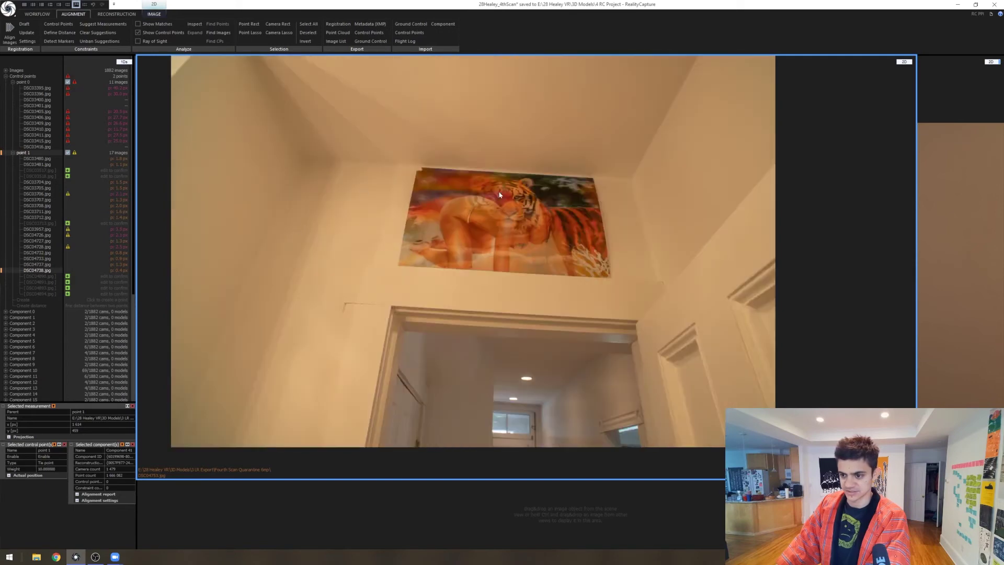
pyautogui.press('Down')
pyautogui.press('Down')
pyautogui.press('Down')
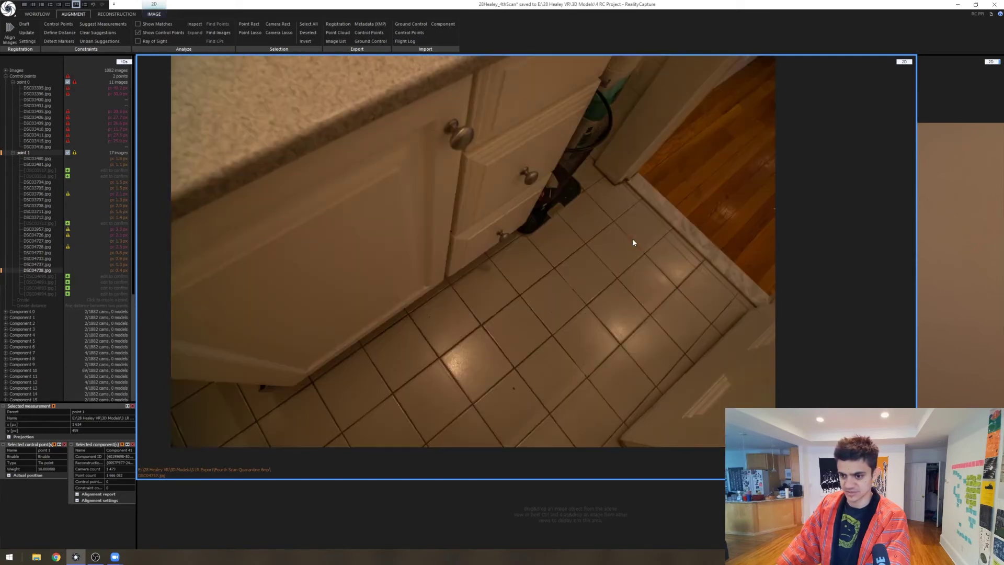
pyautogui.press('Down')
pyautogui.press('Down')
pyautogui.press('Down')
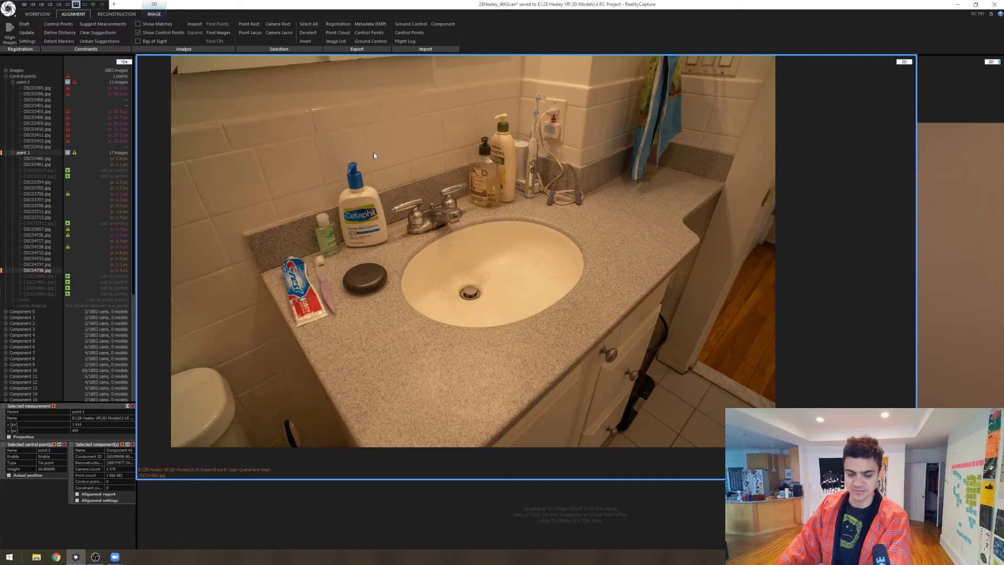
# - Enable control point placement and mark point 1 on the Cetaphil pump
pyautogui.click(47, 24)
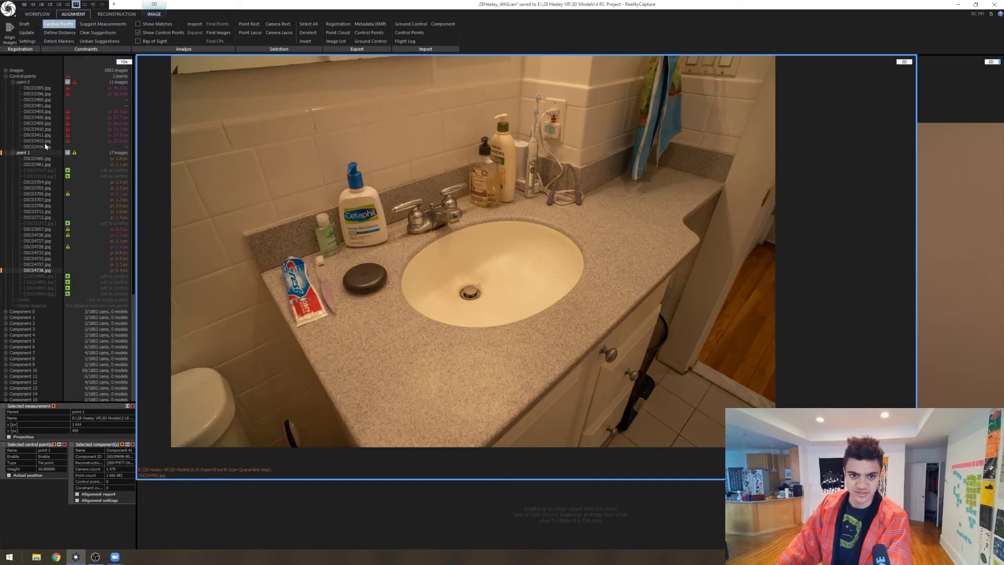
pyautogui.click(22, 153)
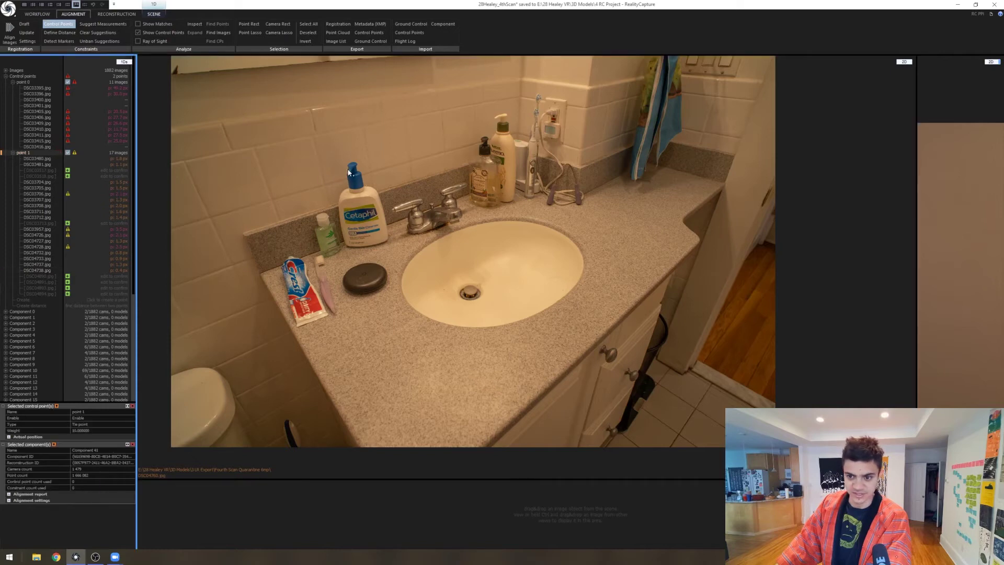
pyautogui.click(352, 172)
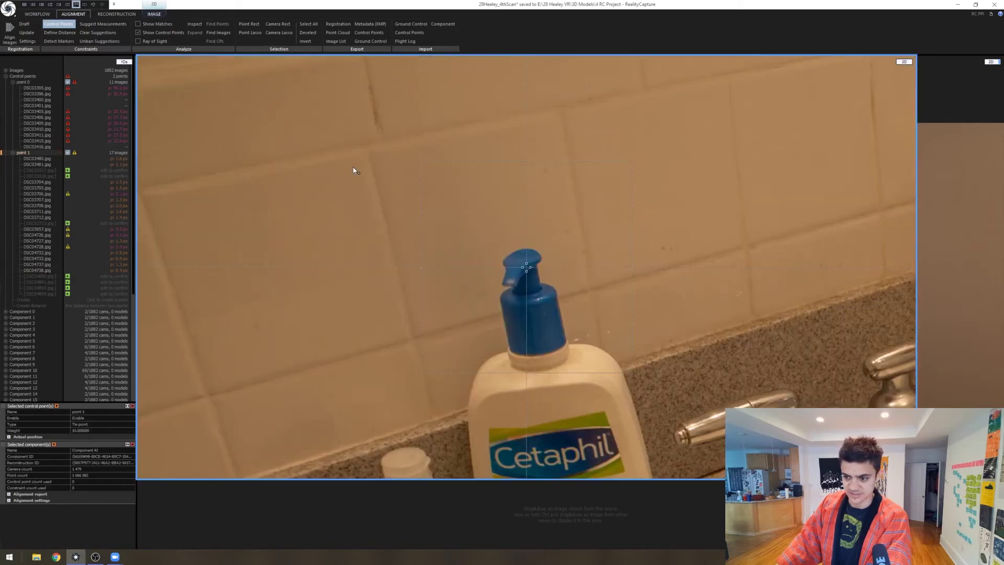
pyautogui.press('Down')
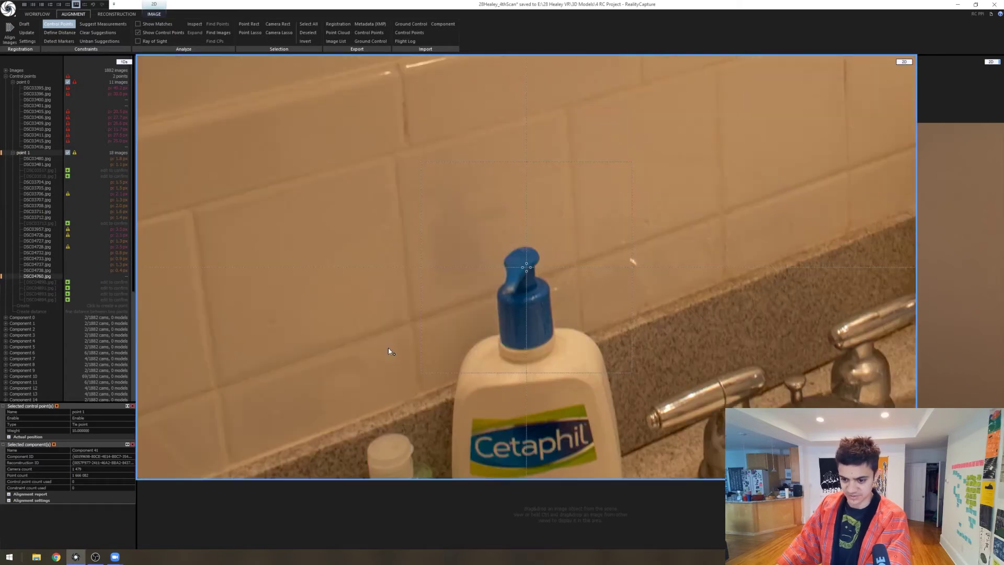
pyautogui.press('Down')
pyautogui.press('Down')
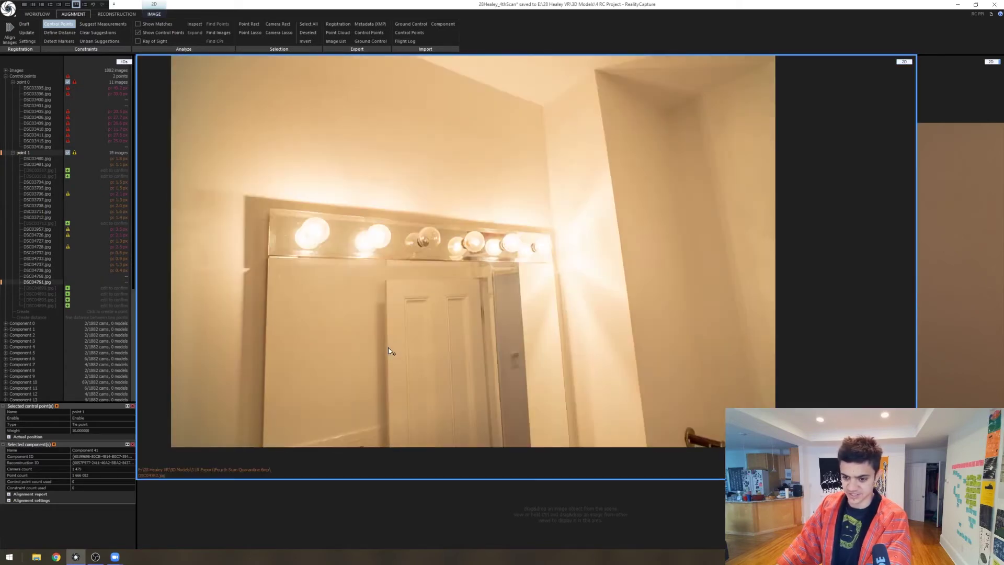
pyautogui.press('Down')
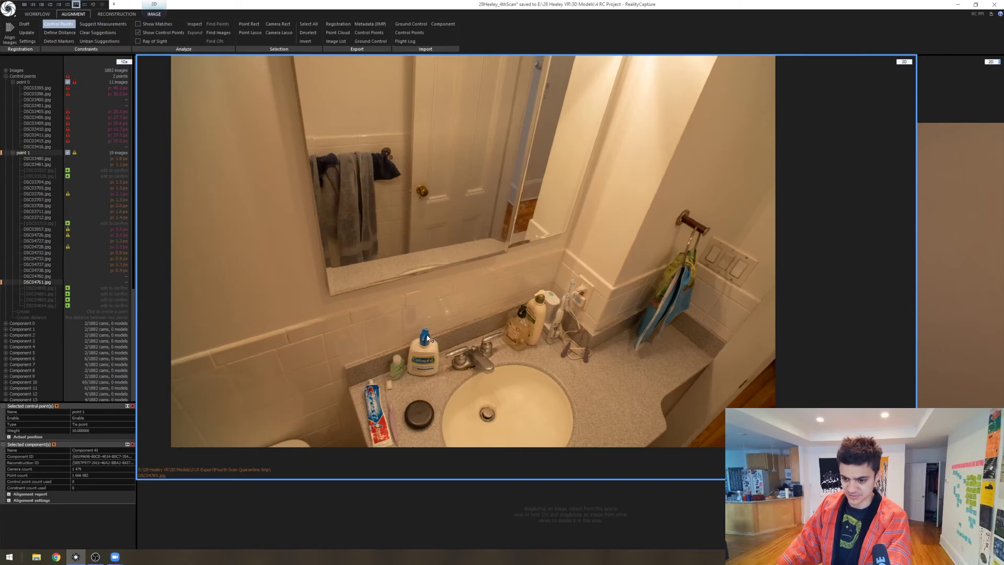
# - Mark point 1 on the Cetaphil cap in two more vanity photos
pyautogui.click(426, 337)
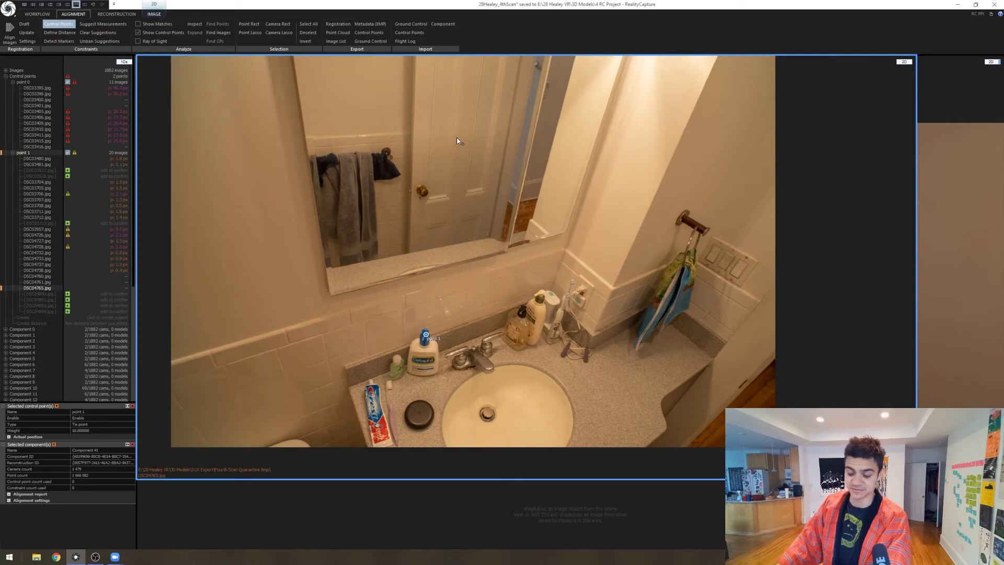
pyautogui.press('Down')
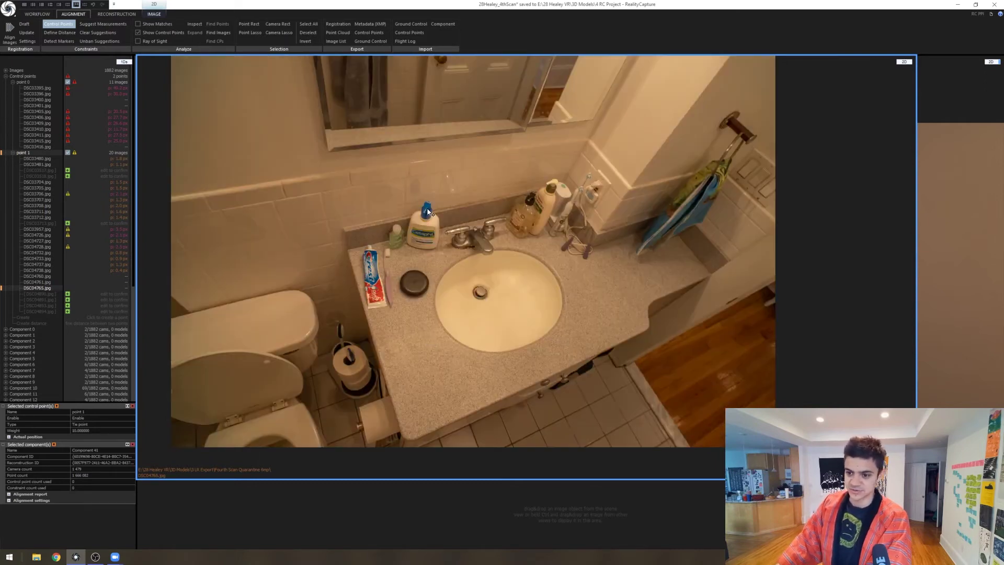
pyautogui.scroll(5, 429, 213)
pyautogui.scroll(-3, 428, 210)
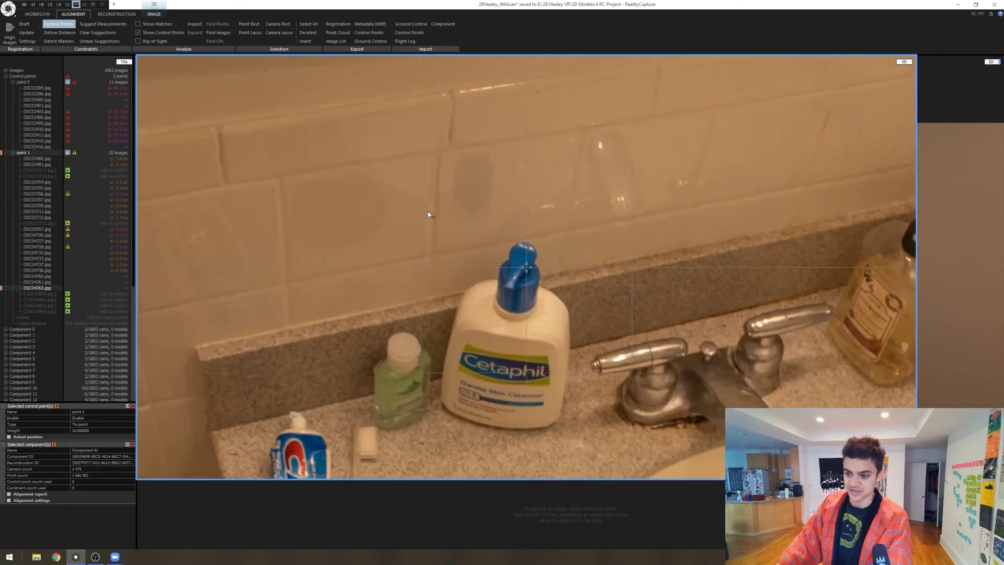
pyautogui.press('Down')
pyautogui.click(428, 210)
pyautogui.press('Down')
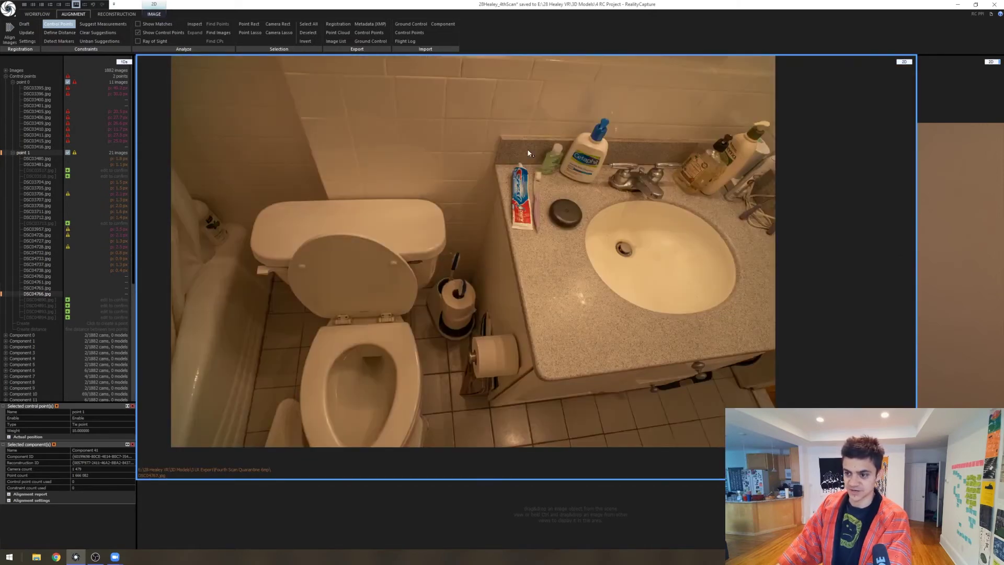
pyautogui.scroll(5, 604, 125)
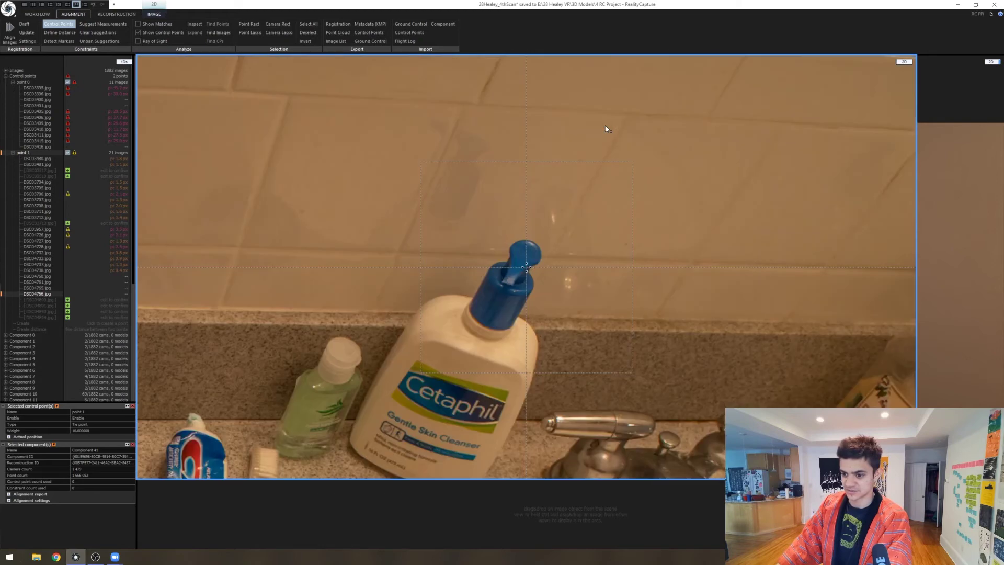
pyautogui.scroll(-5, 605, 129)
pyautogui.press('Down')
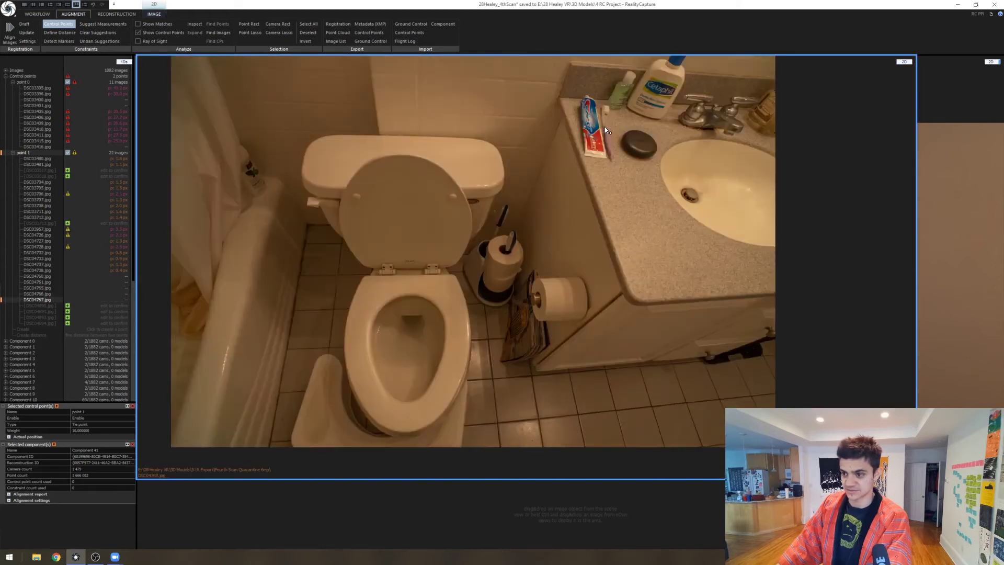
pyautogui.press('Down')
pyautogui.press('Down')
pyautogui.press('Down')
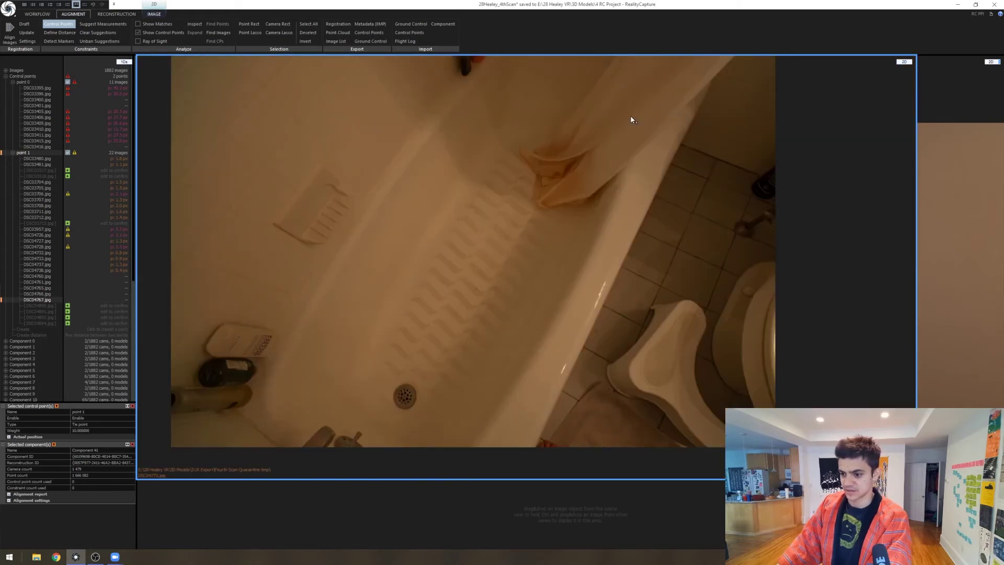
pyautogui.press('Down')
pyautogui.press('Down')
pyautogui.press('Down')
pyautogui.press('Down')
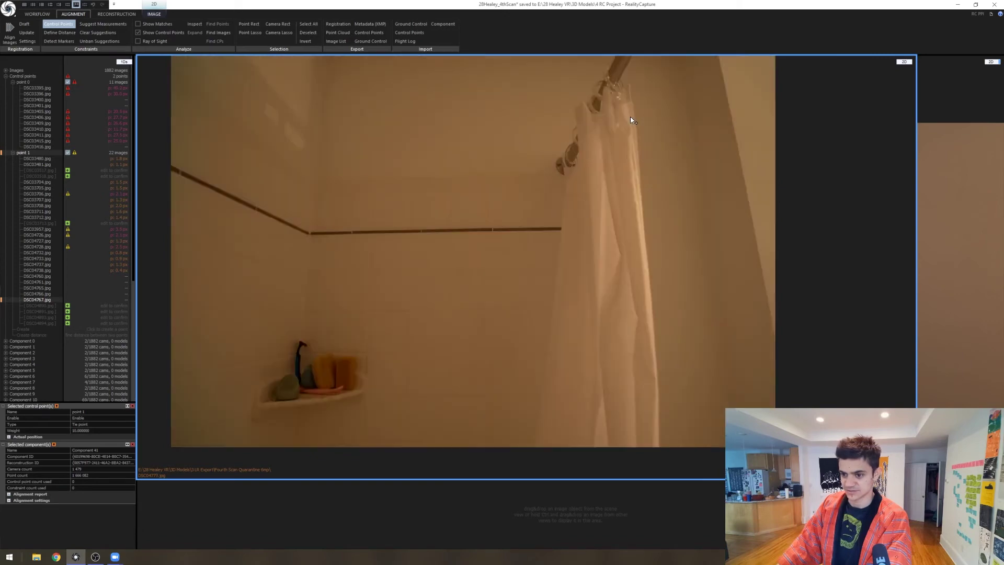
pyautogui.press('Down')
pyautogui.press('Down')
pyautogui.press('Down')
pyautogui.press('Down')
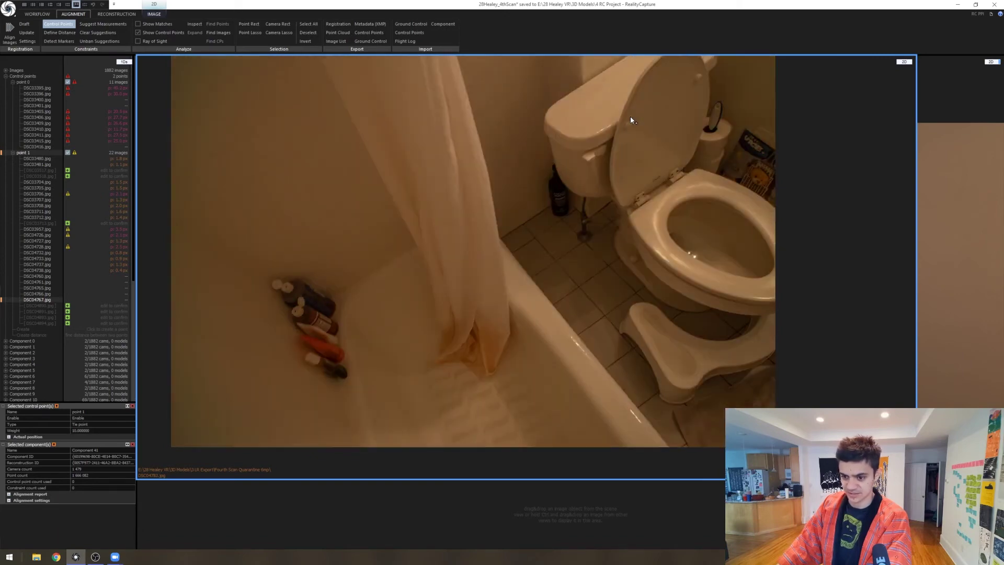
pyautogui.press('Down')
pyautogui.press('Down')
pyautogui.press('Down')
pyautogui.press('Down')
# - Pin point 1 onto the Cetaphil bottle cap in two sink photos
pyautogui.press('Up')
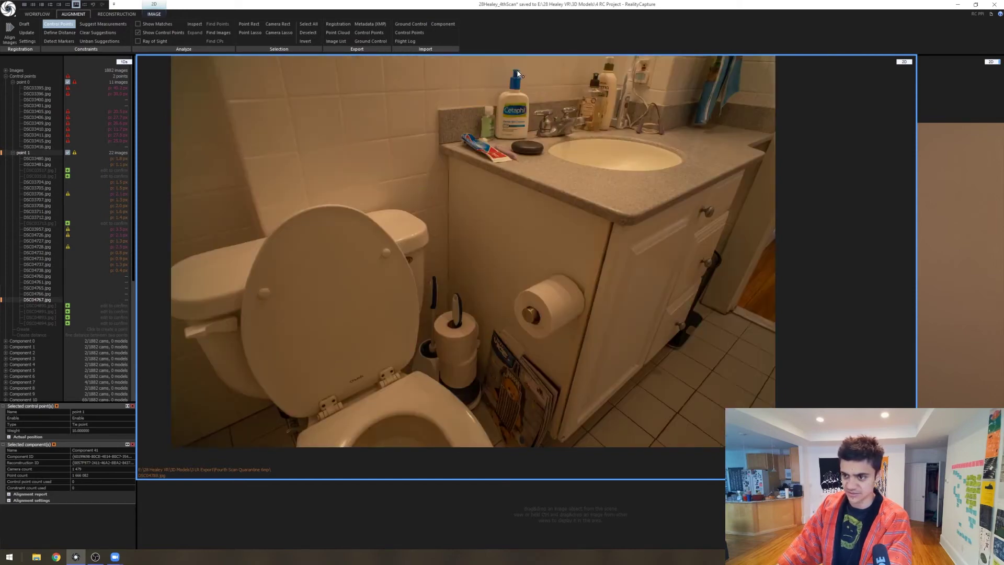
pyautogui.moveTo(522, 71); pyautogui.dragTo(515, 70)
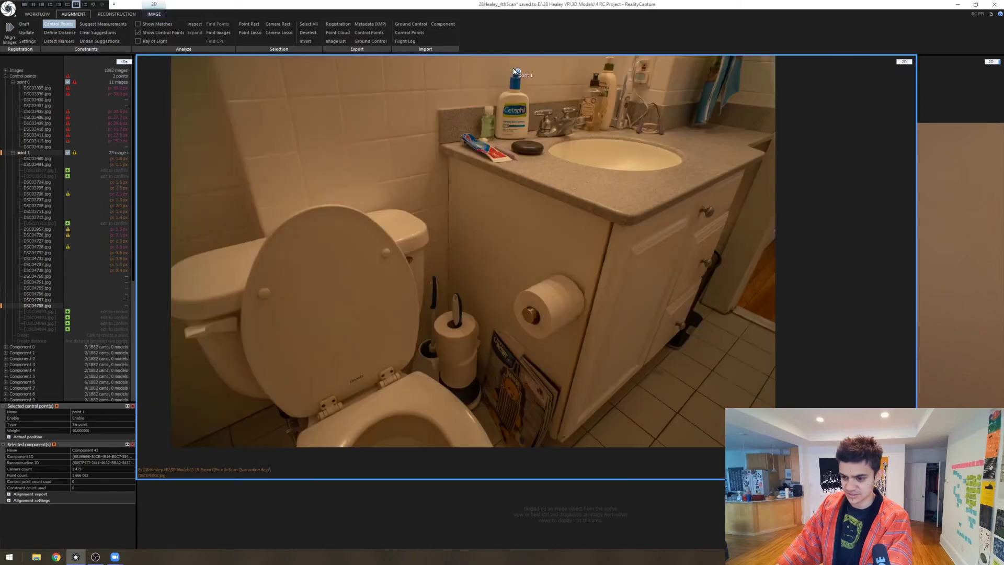
pyautogui.press('Down')
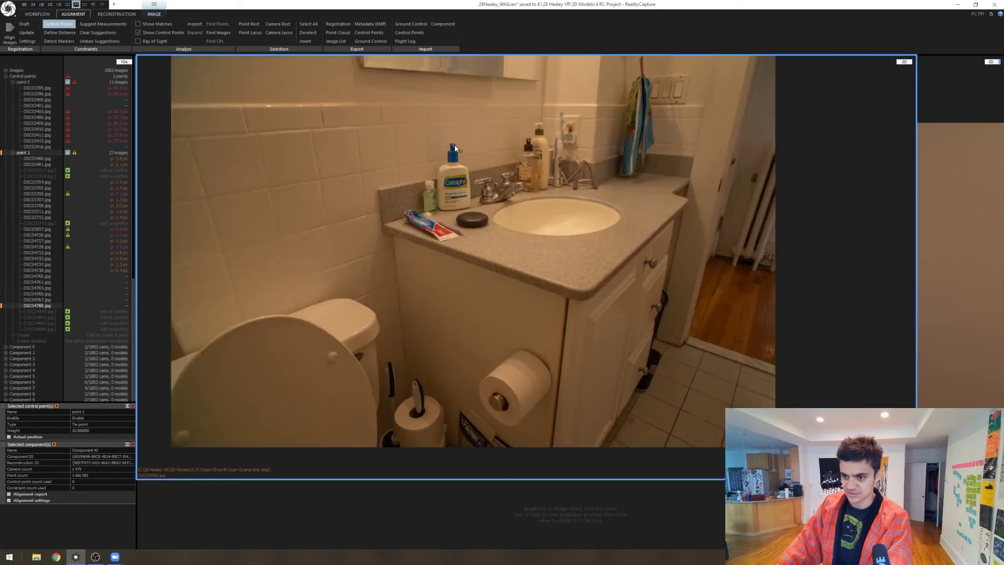
pyautogui.moveTo(454, 148); pyautogui.dragTo(424, 163)
pyautogui.press('Down')
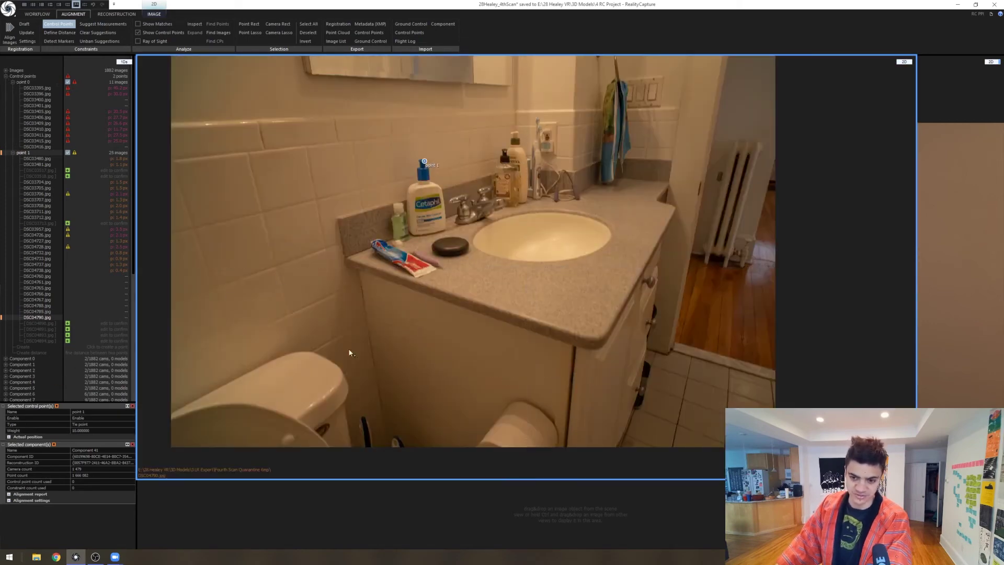
# - Pin point 1 onto the cap in two more photos, skipping shots without the bottle
pyautogui.press('Down')
pyautogui.moveTo(455, 269); pyautogui.dragTo(457, 268)
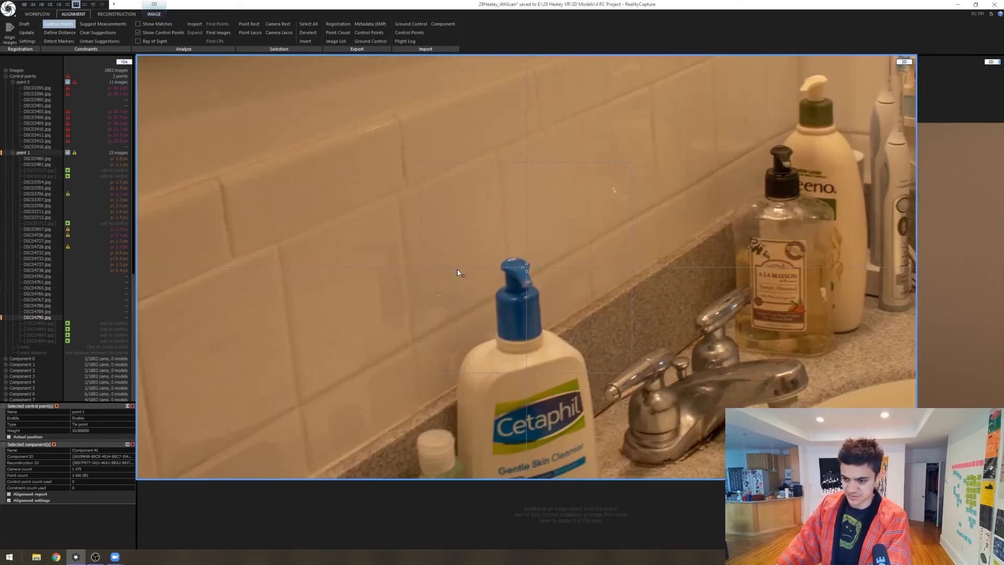
pyautogui.press('Down')
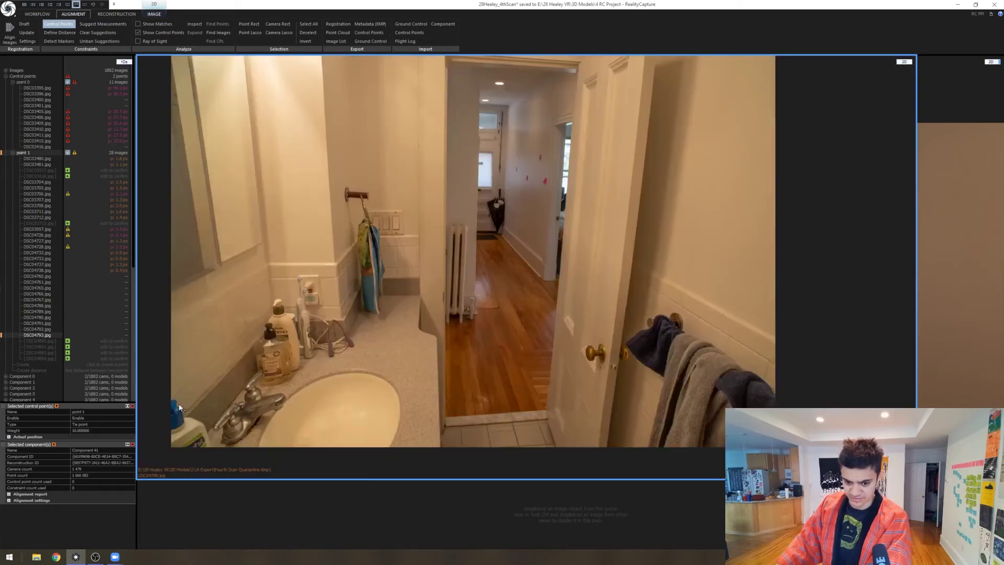
pyautogui.moveTo(176, 408); pyautogui.dragTo(176, 409)
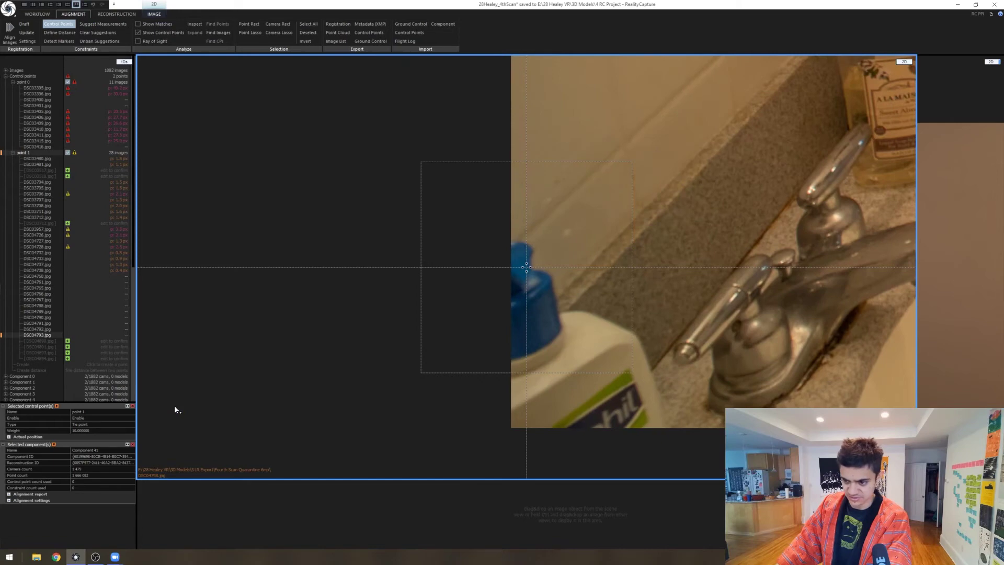
pyautogui.press('Down')
pyautogui.press('Down')
pyautogui.press('Down')
pyautogui.press('Down')
pyautogui.press('Down')
pyautogui.press('Down')
pyautogui.press('Down')
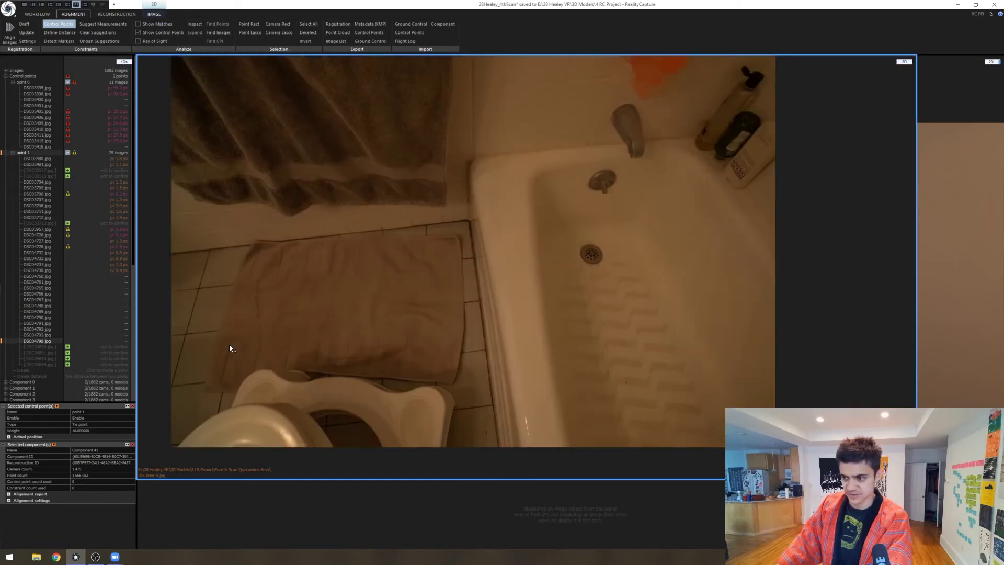
pyautogui.press('Down')
pyautogui.press('Down')
pyautogui.press('Down')
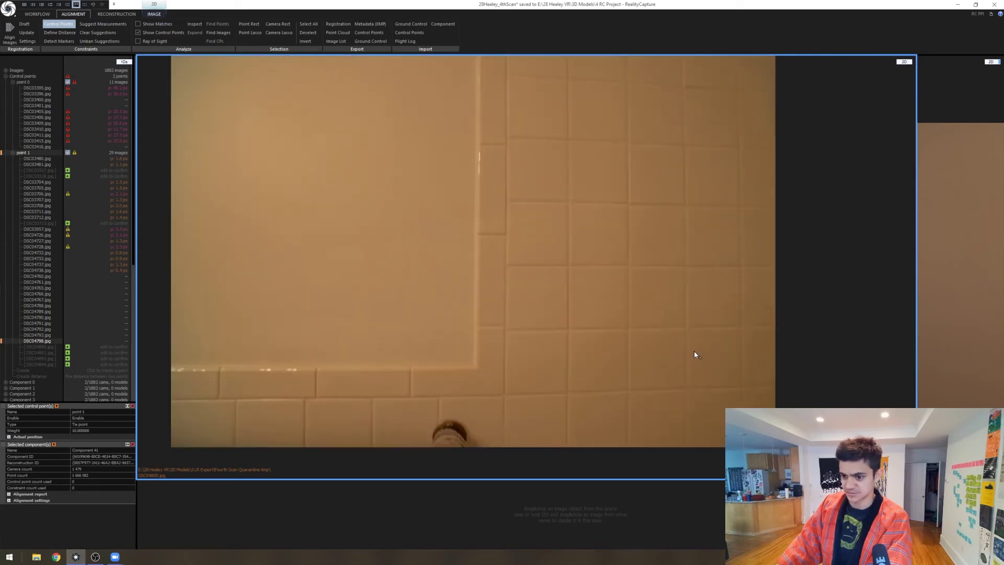
pyautogui.press('Down')
pyautogui.press('Down')
pyautogui.press('Down')
pyautogui.press('Down')
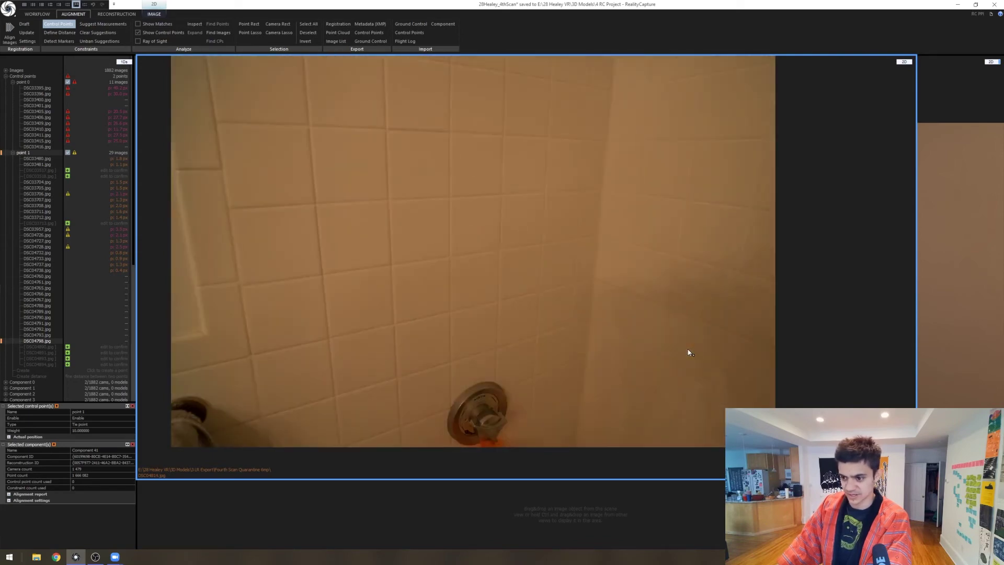
pyautogui.press('Down')
pyautogui.press('Down')
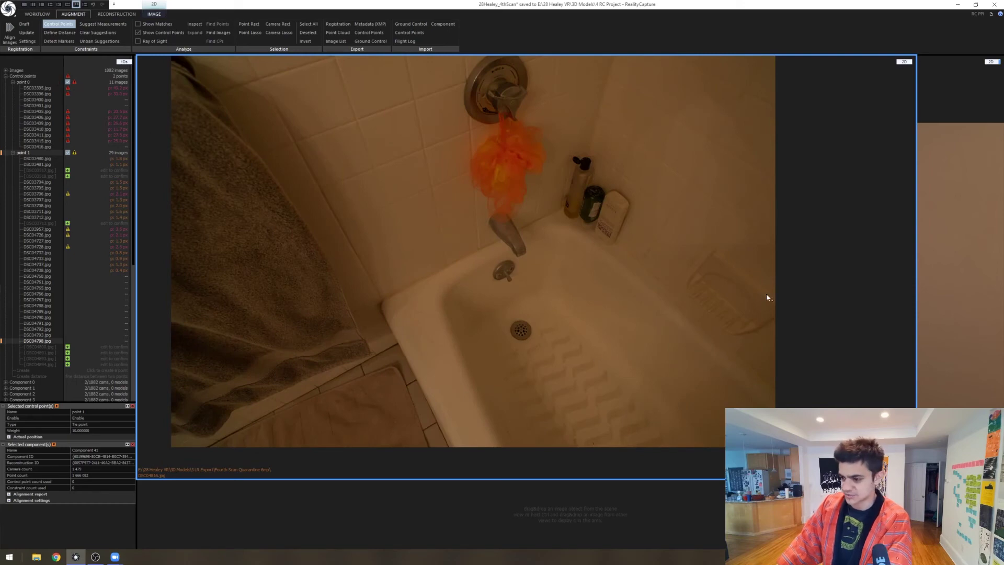
# - Remove point 1 from the bathtub photo and place point 0 on the tub
pyautogui.press('Down')
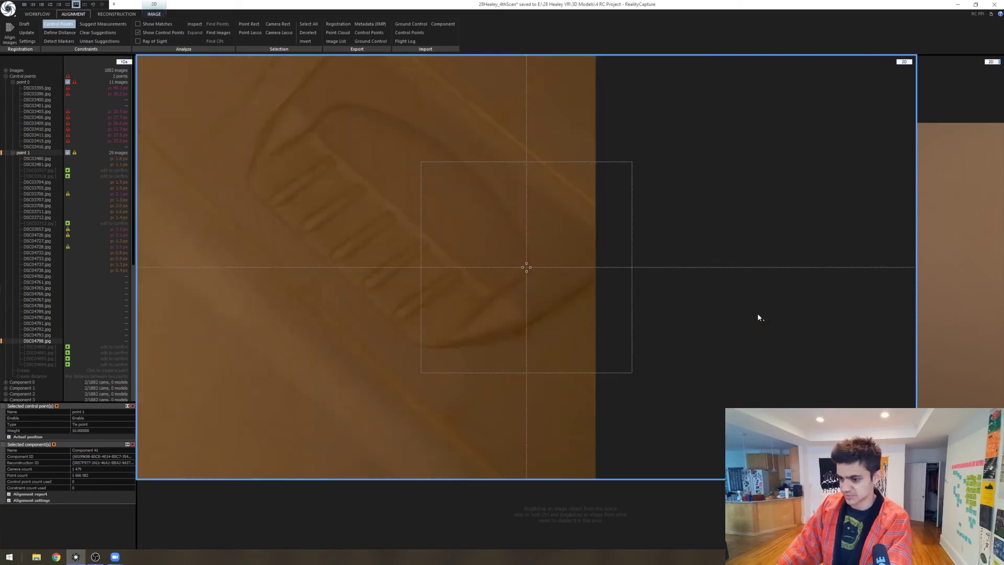
pyautogui.press('Down')
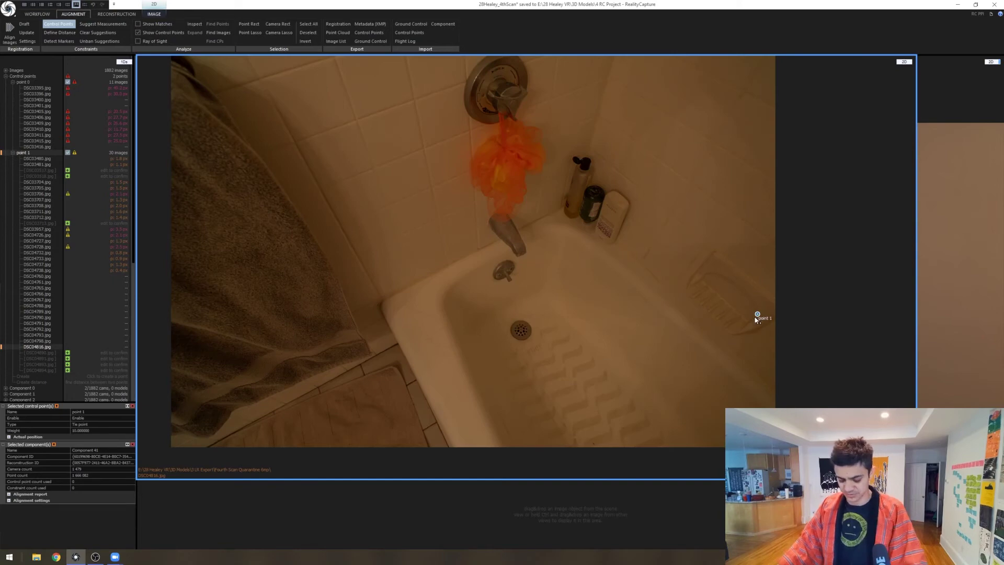
pyautogui.press('Delete')
pyautogui.click(22, 82)
pyautogui.press('Down')
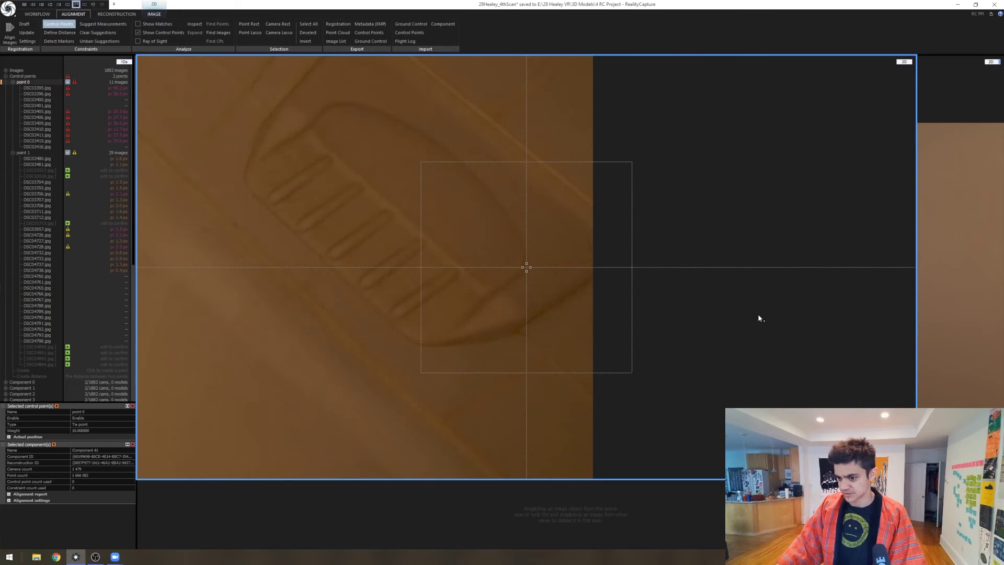
pyautogui.click(759, 318)
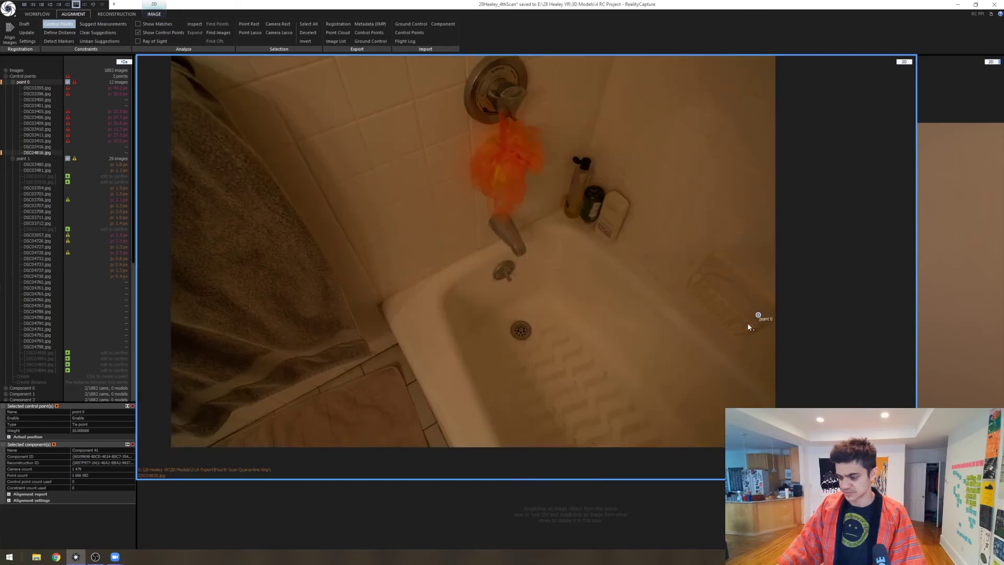
# - Browse past the neighbouring bathtub photos to the Cetaphil vanity shot
pyautogui.press('Down')
pyautogui.press('Up')
pyautogui.press('Down')
pyautogui.press('Down')
pyautogui.press('Down')
pyautogui.press('Down')
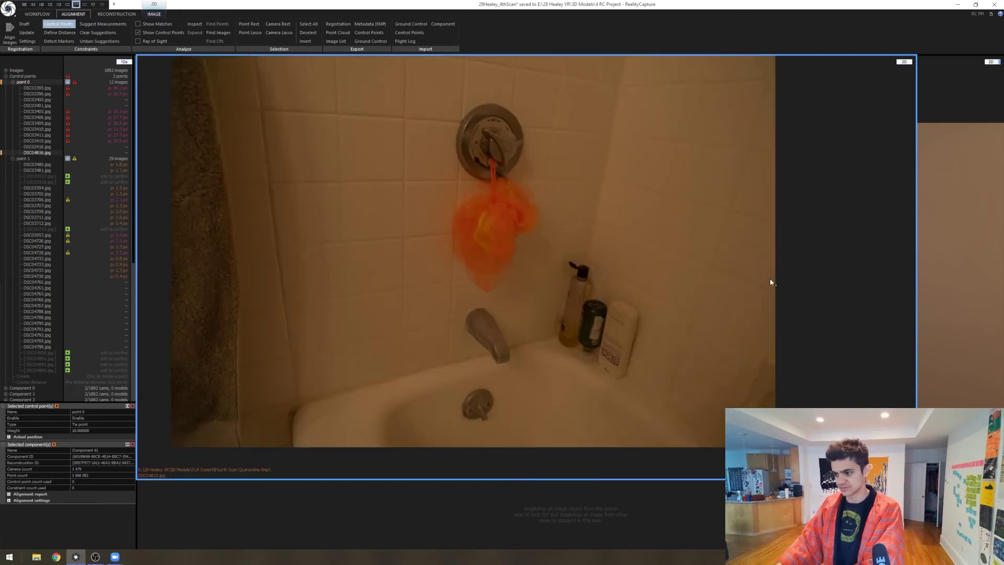
pyautogui.press('Down')
pyautogui.press('Down')
pyautogui.press('Down')
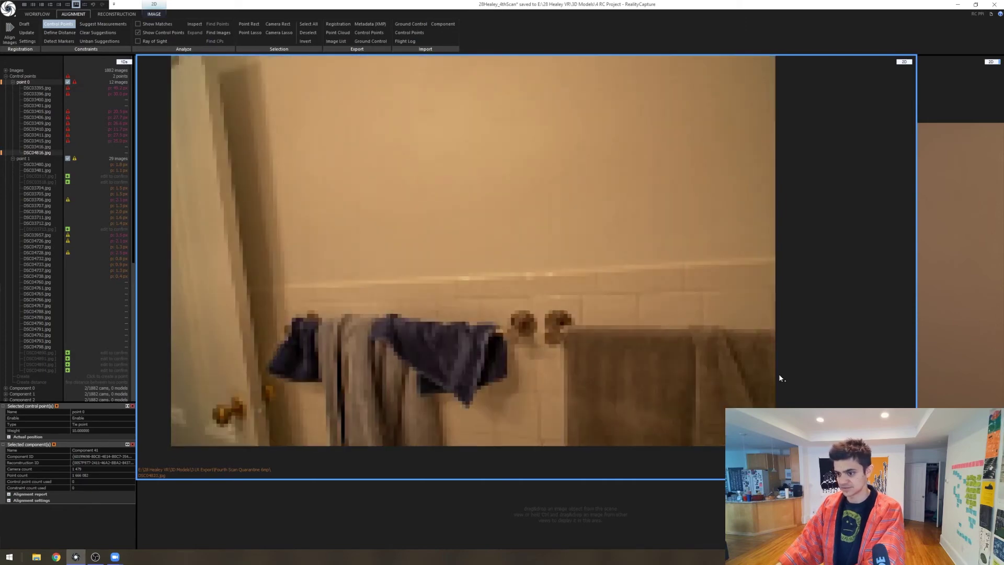
pyautogui.press('Down')
pyautogui.press('Down')
pyautogui.press('Up')
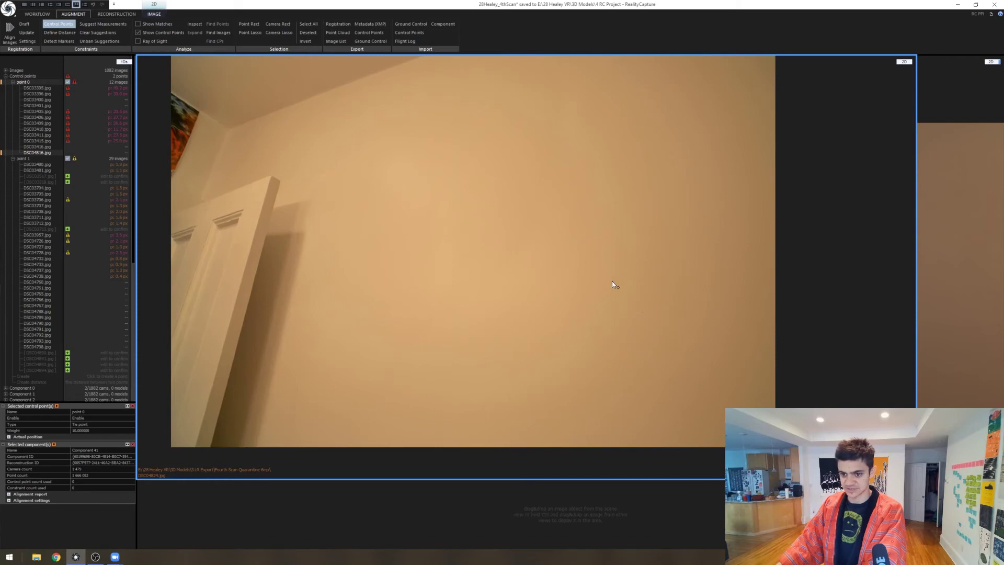
pyautogui.press('Down')
pyautogui.press('Down')
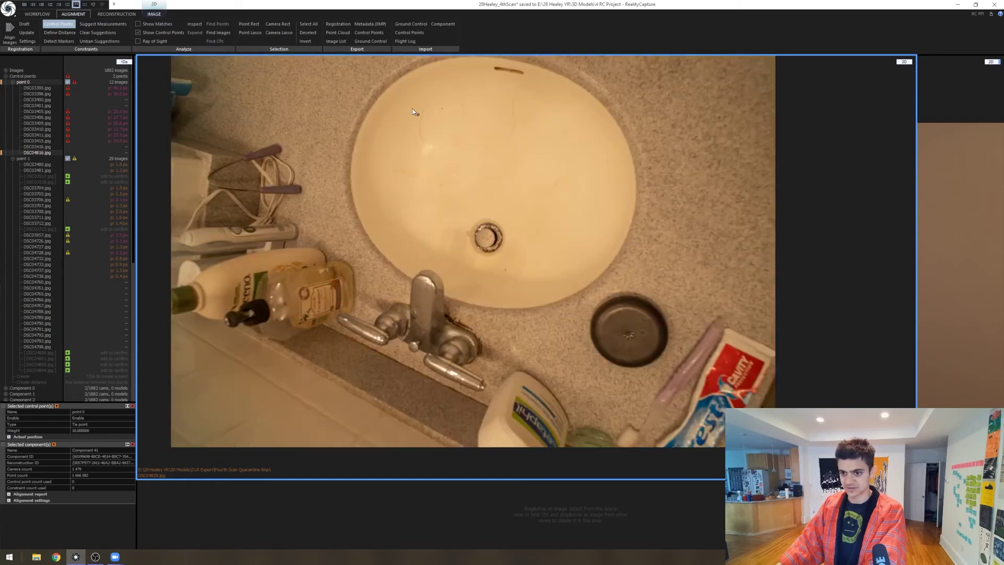
pyautogui.press('Down')
pyautogui.press('Down')
pyautogui.press('Down')
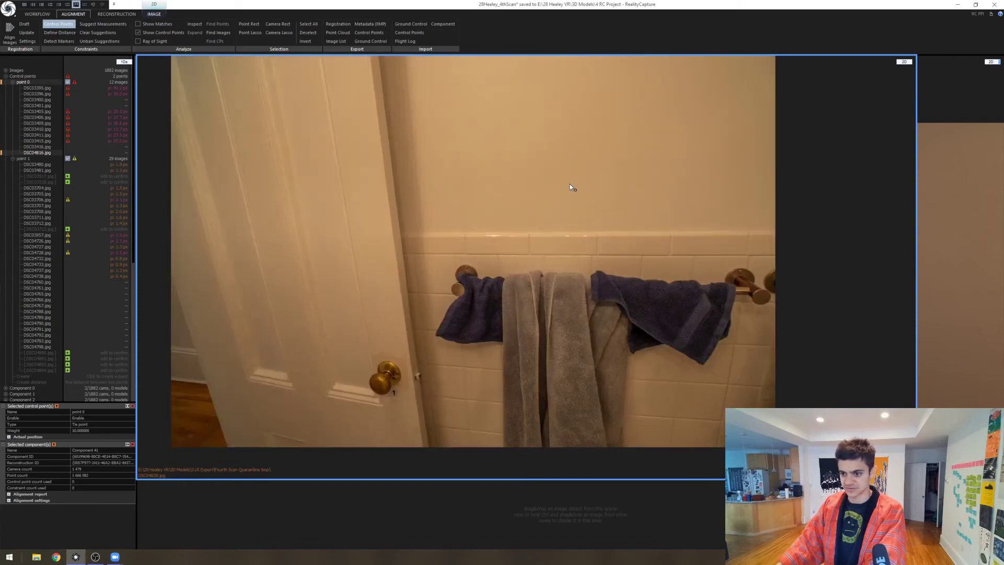
pyautogui.press('Down')
pyautogui.press('Down')
pyautogui.press('Down')
pyautogui.press('Down')
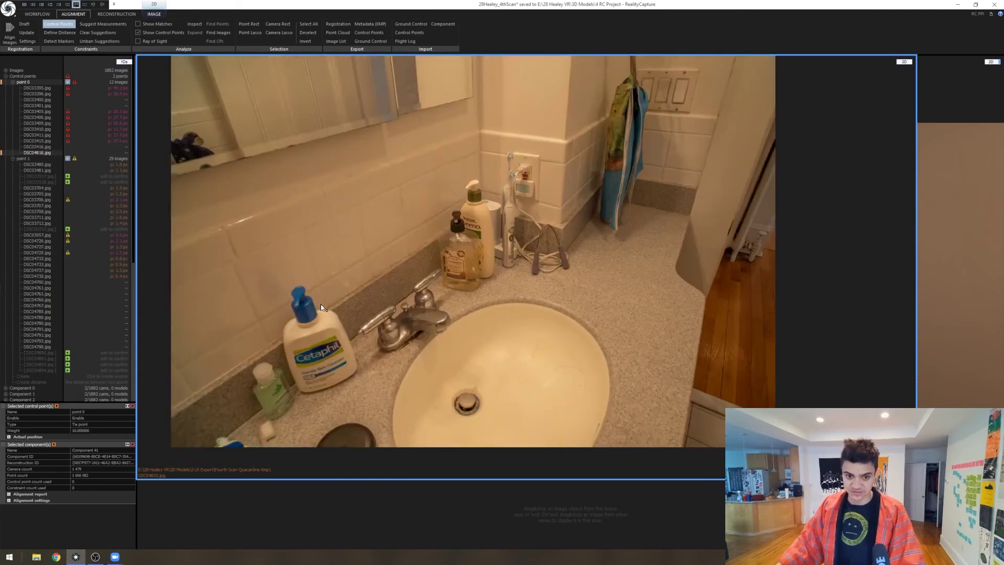
# - Place point 1 on the Cetaphil cap in a sink photo, then compare nearby shots
pyautogui.click(24, 158)
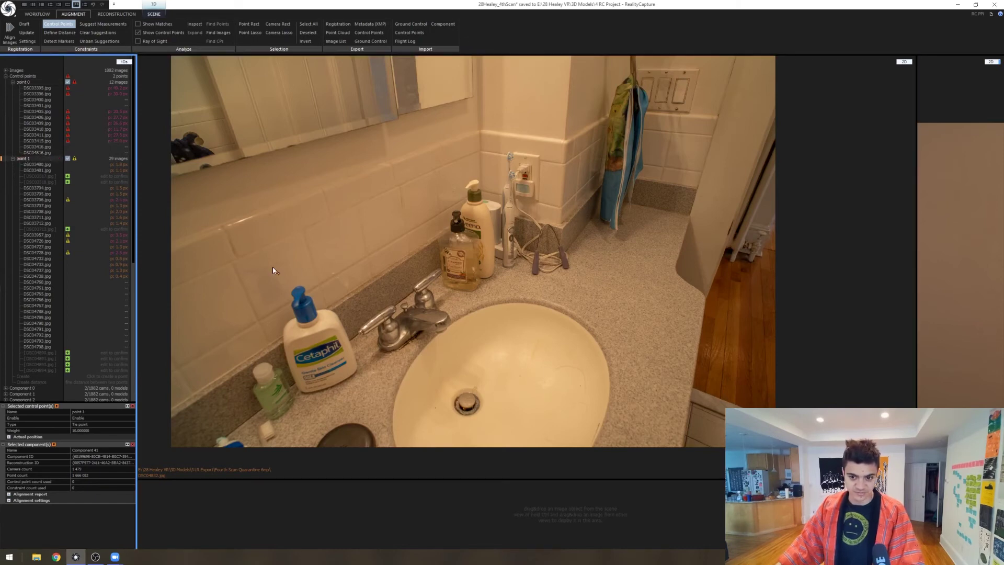
pyautogui.click(301, 295)
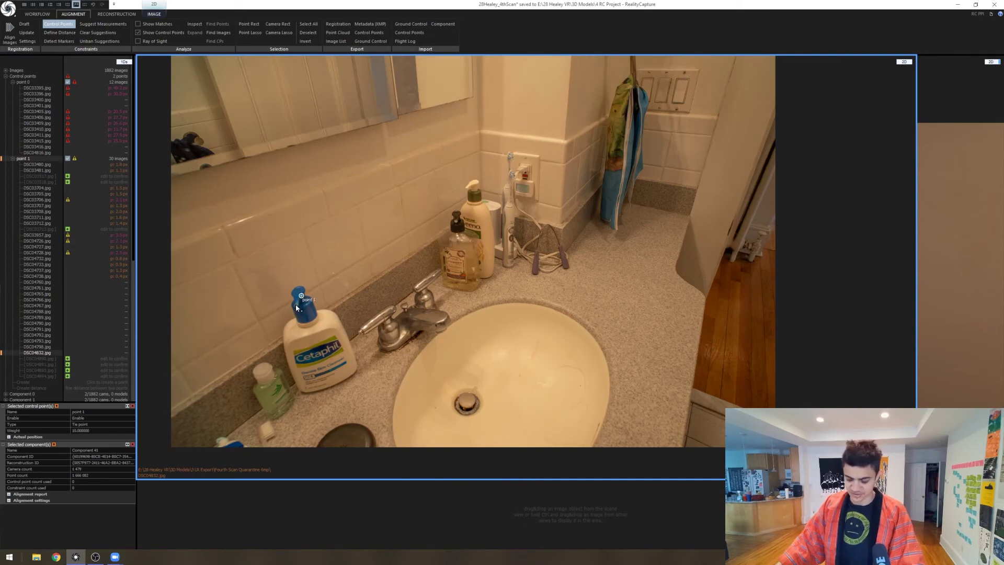
pyautogui.press('Down')
pyautogui.press('Down')
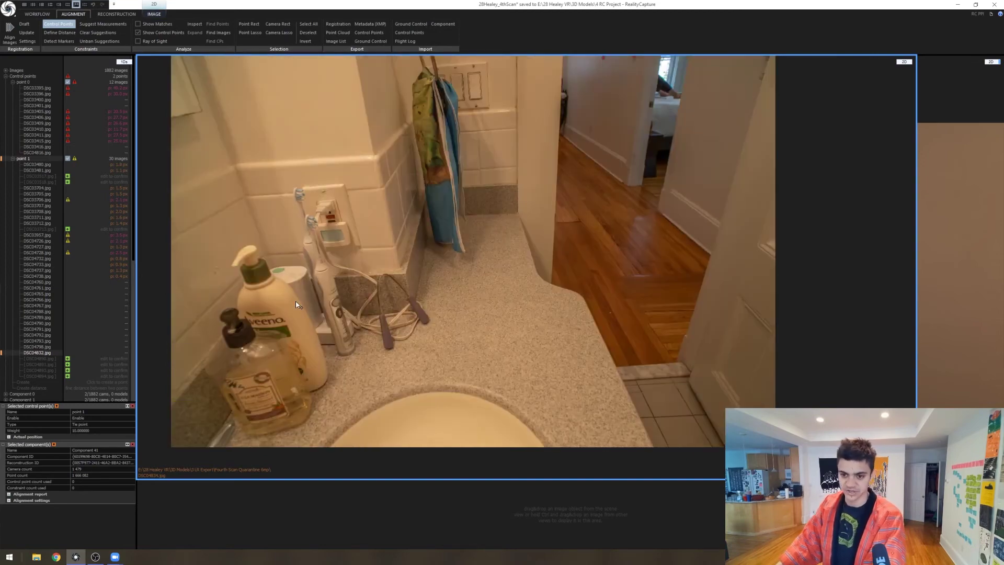
pyautogui.press('Down')
pyautogui.press('Down')
pyautogui.press('Down')
pyautogui.press('Down')
pyautogui.press('Up')
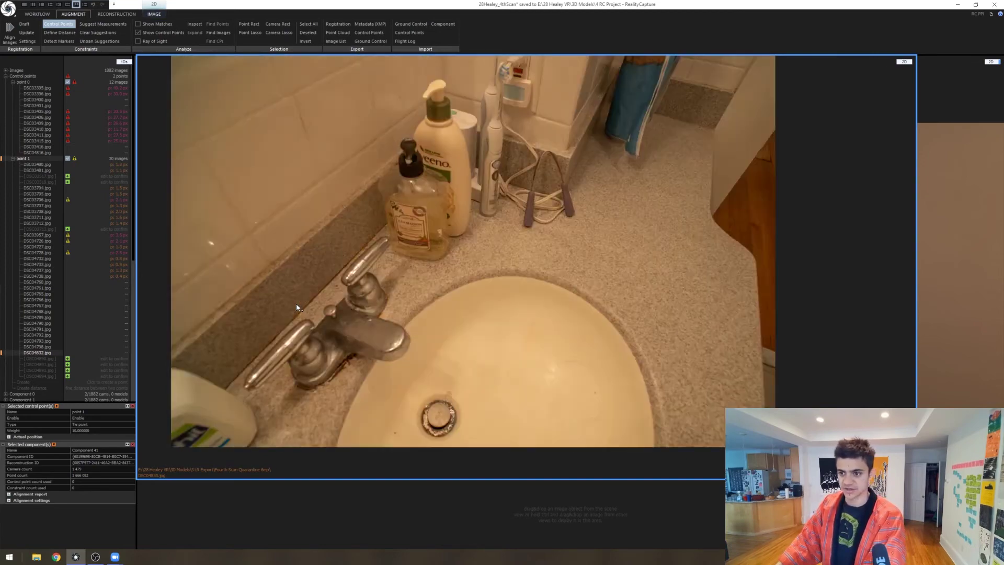
pyautogui.press('Up')
pyautogui.press('Down')
pyautogui.press('Down')
pyautogui.press('Up')
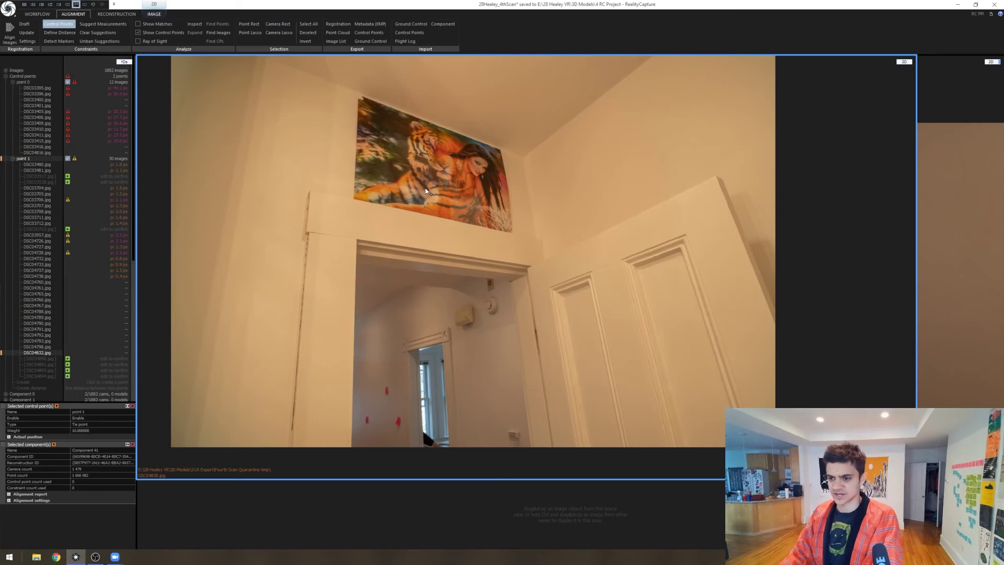
# - Page forward through the bathroom photos looking for the wall soap dish view
pyautogui.press('Down')
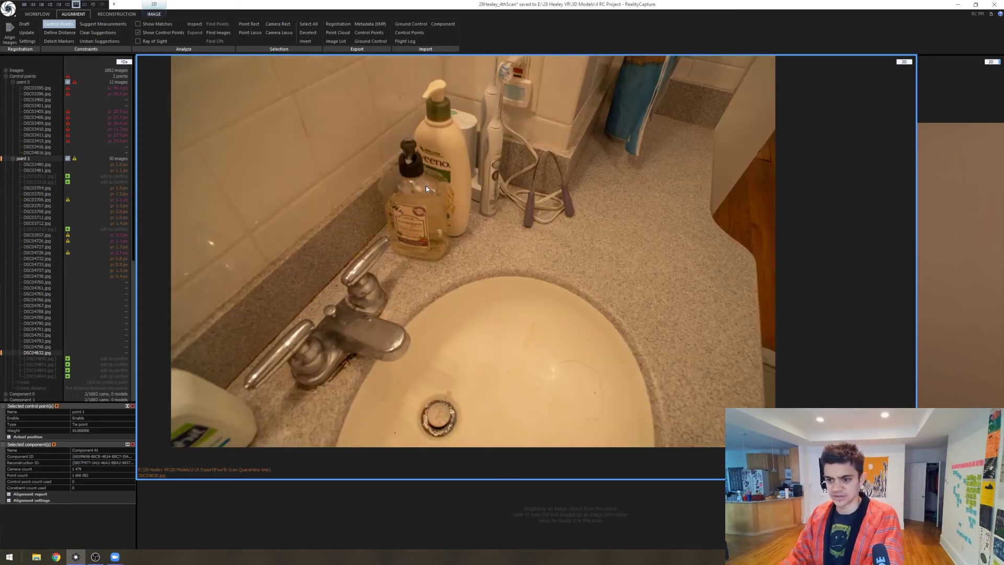
pyautogui.press('Down')
pyautogui.press('Down')
pyautogui.press('Down')
pyautogui.press('Down')
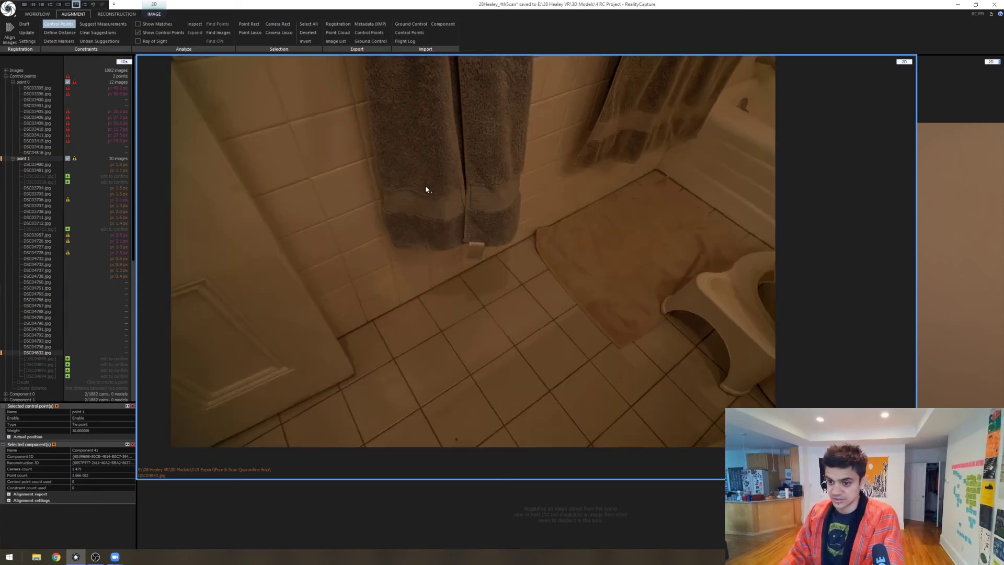
pyautogui.press('Down')
pyautogui.press('Down')
pyautogui.press('Down')
pyautogui.press('Down')
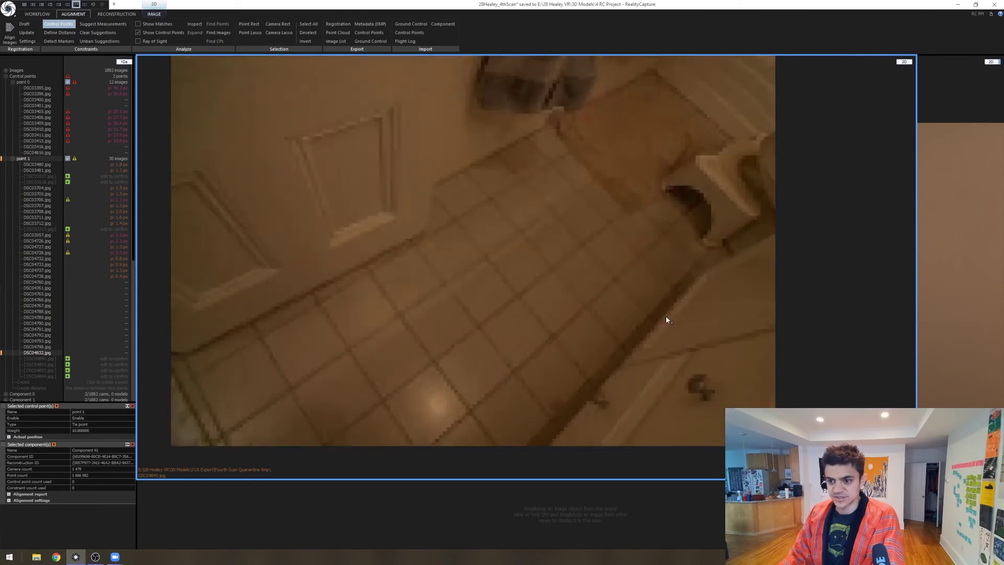
pyautogui.press('Down')
pyautogui.press('Down')
pyautogui.press('Down')
pyautogui.press('Down')
pyautogui.press('Down')
pyautogui.press('Down')
pyautogui.press('Down')
pyautogui.press('Down')
pyautogui.press('Down')
pyautogui.press('Down')
pyautogui.press('Down')
pyautogui.press('Down')
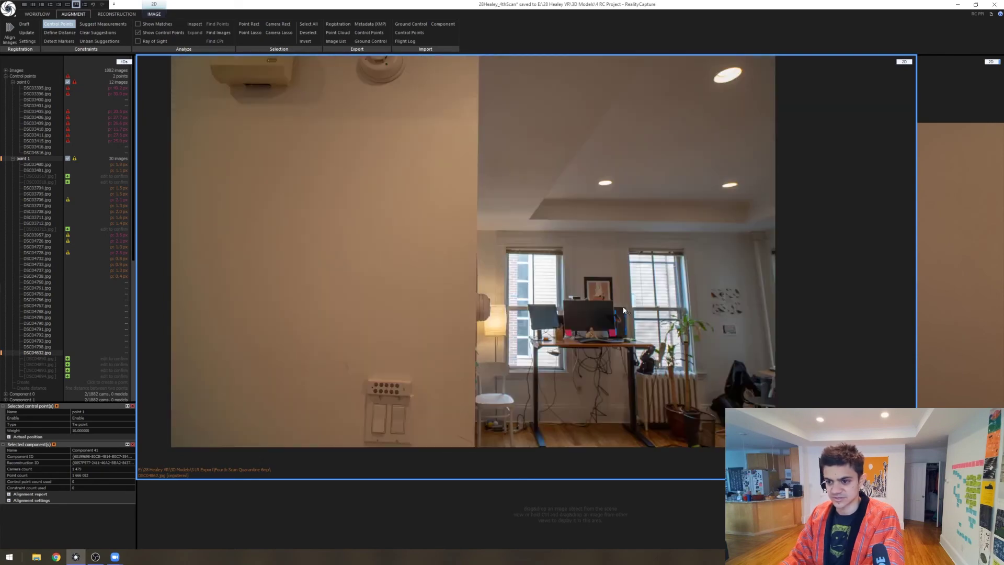
pyautogui.press('Down')
pyautogui.press('Down')
pyautogui.press('Down')
pyautogui.press('Down')
pyautogui.press('Down')
pyautogui.press('Down')
pyautogui.press('Down')
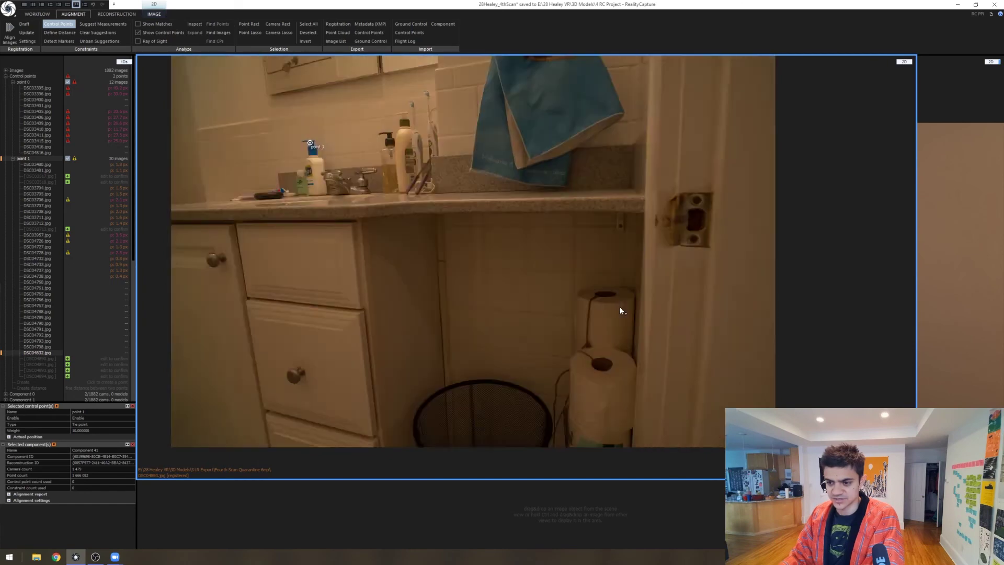
pyautogui.press('Down')
pyautogui.press('Down')
pyautogui.press('Down')
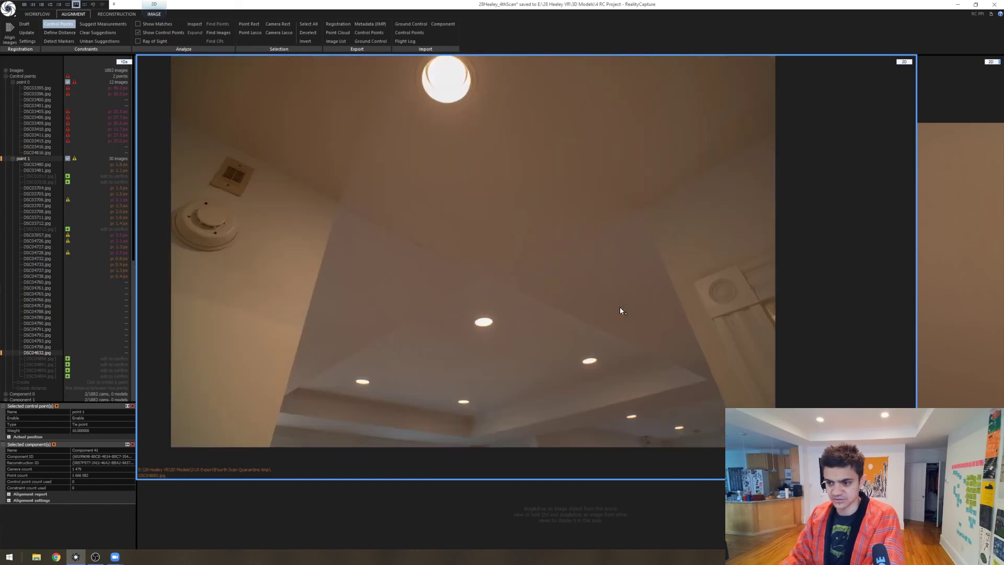
pyautogui.press('Down')
pyautogui.press('Down')
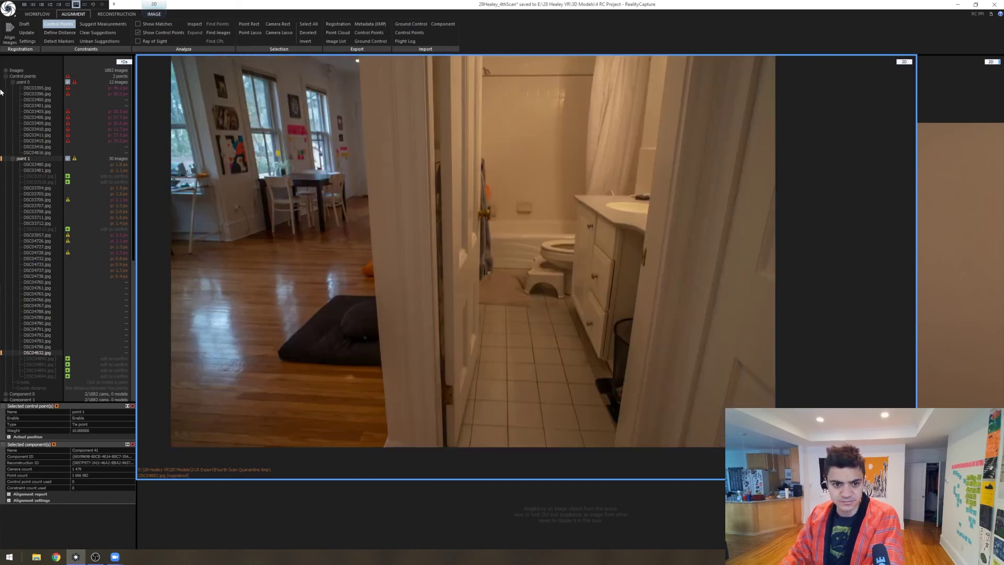
# - Tag the soap dish with point 0 in two bathroom photos
pyautogui.click(31, 82)
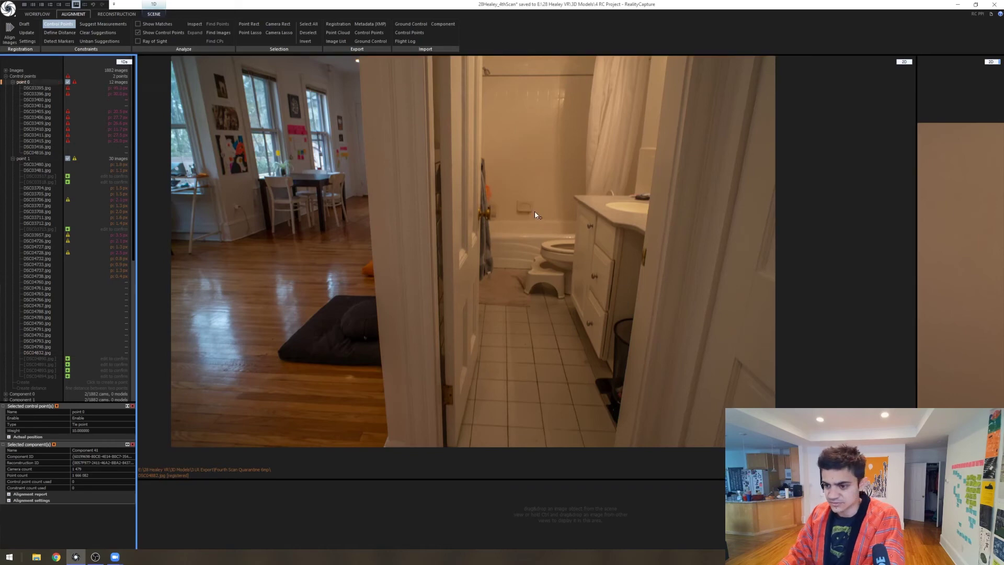
pyautogui.click(531, 209)
pyautogui.moveTo(530, 209); pyautogui.dragTo(531, 207)
pyautogui.moveTo(529, 352); pyautogui.dragTo(531, 348)
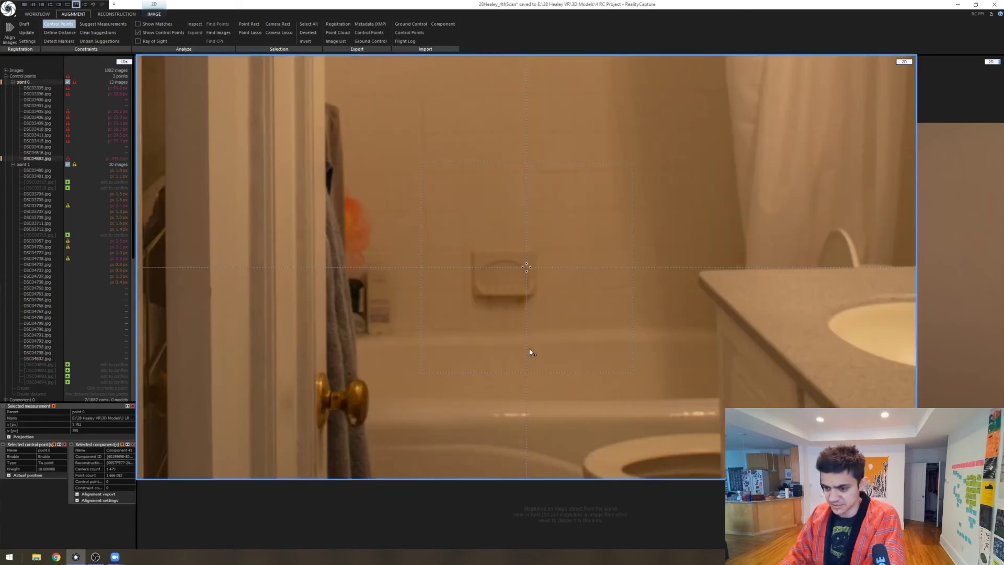
pyautogui.press('Down')
pyautogui.press('Down')
pyautogui.press('Down')
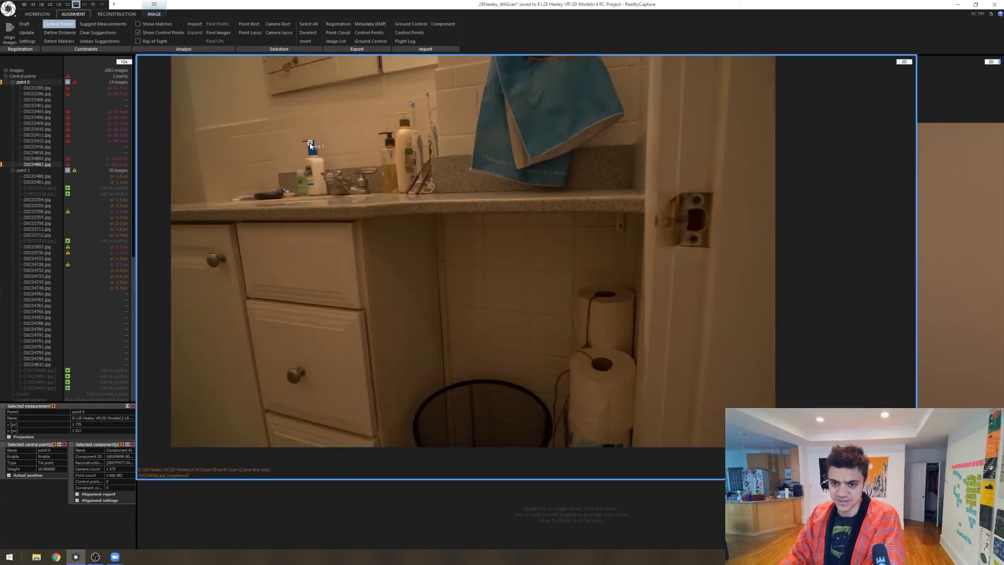
# - Mark point 1 on the soap pump top and check its placement
pyautogui.press('Down')
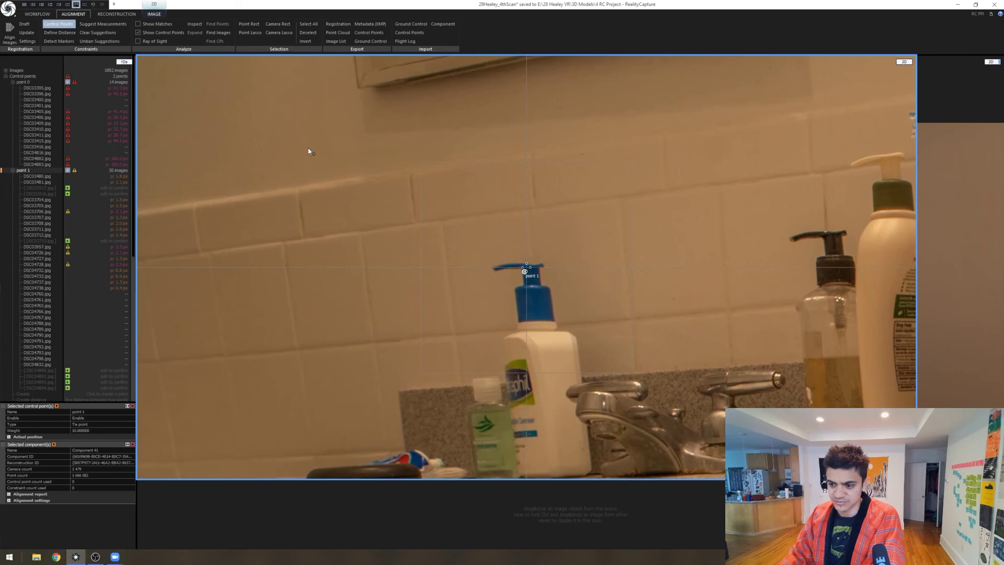
pyautogui.moveTo(310, 151); pyautogui.dragTo(311, 150)
pyautogui.press('Down')
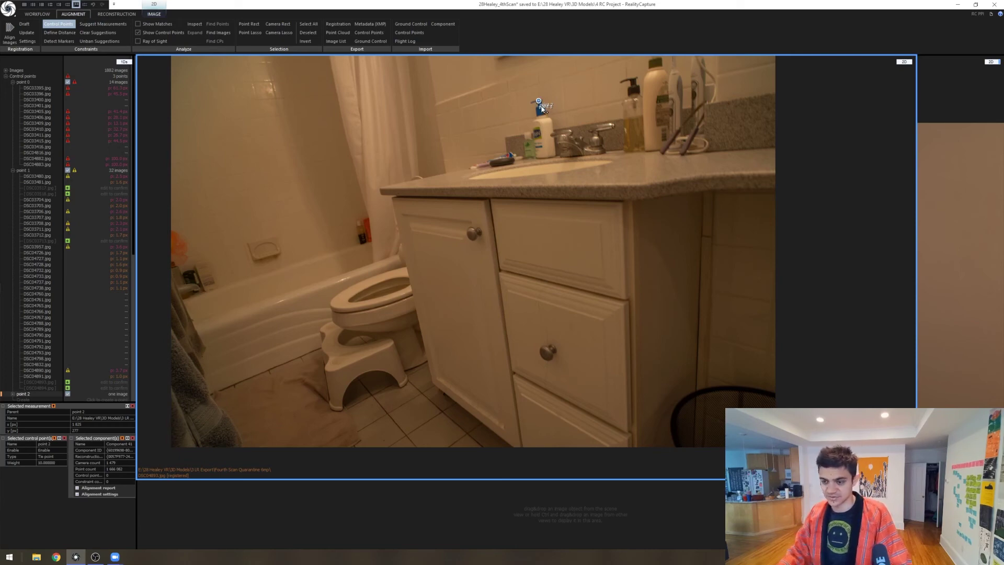
pyautogui.click(539, 109)
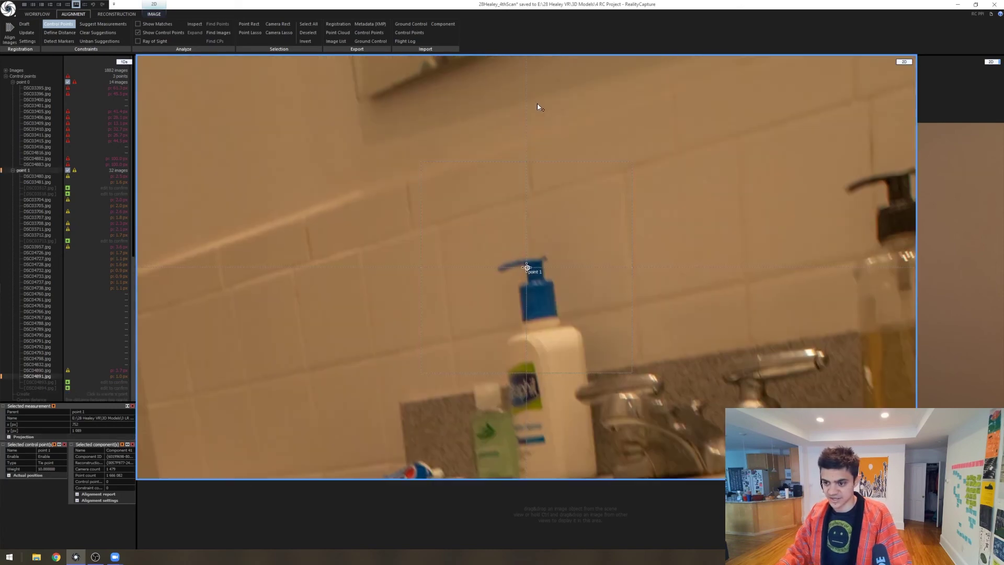
pyautogui.scroll(-1, 538, 106)
pyautogui.scroll(-4, 537, 106)
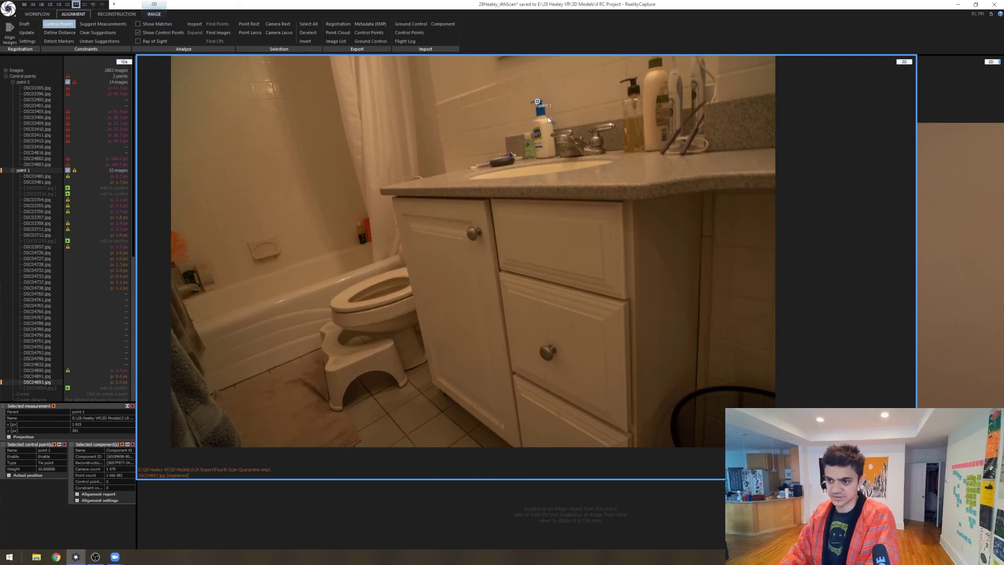
pyautogui.press('Down')
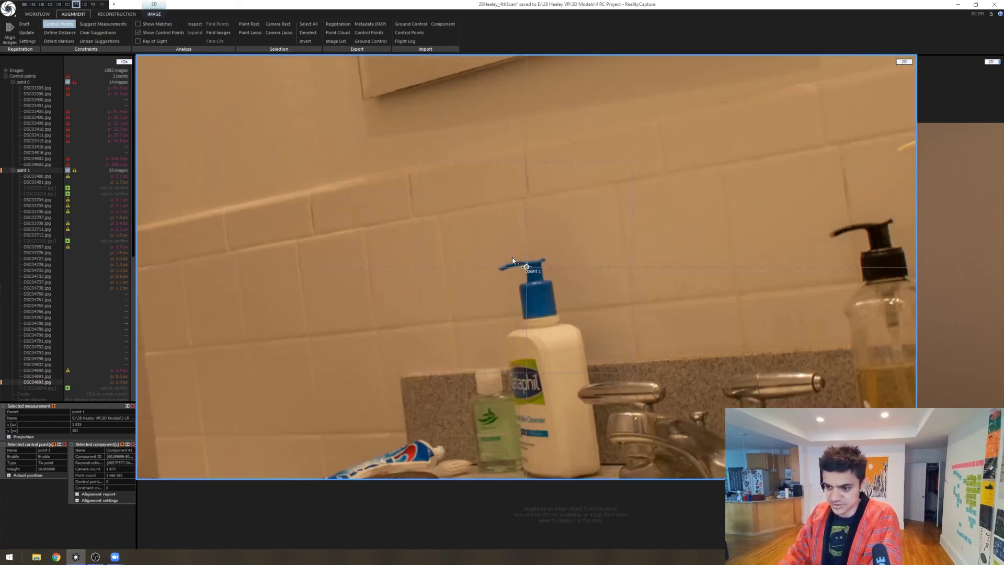
pyautogui.press('Down')
pyautogui.press('Down')
pyautogui.press('Down')
pyautogui.press('Down')
pyautogui.press('Down')
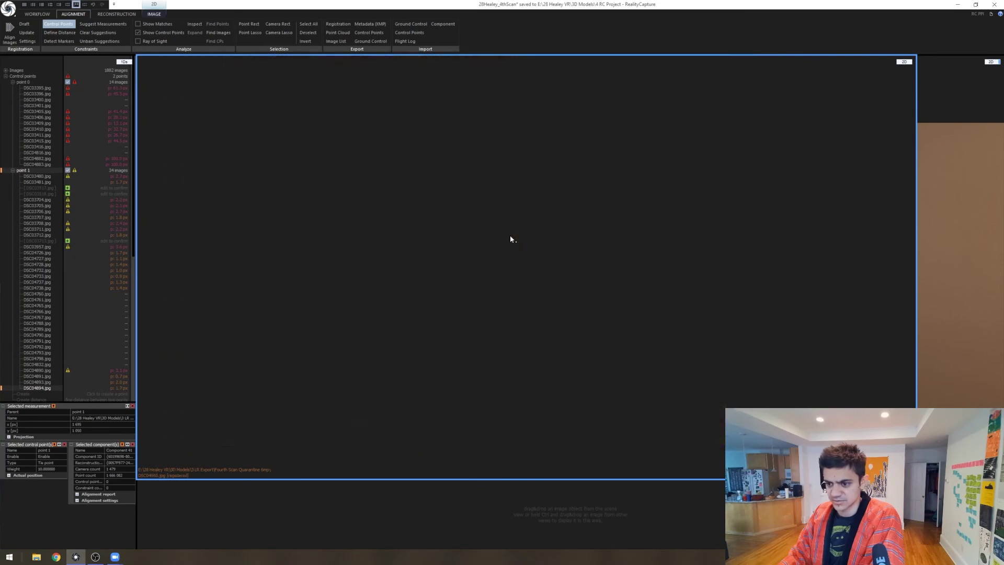
# - Page ahead through three more apartment photos to the kitchen sink shot
pyautogui.press('Down')
pyautogui.press('Down')
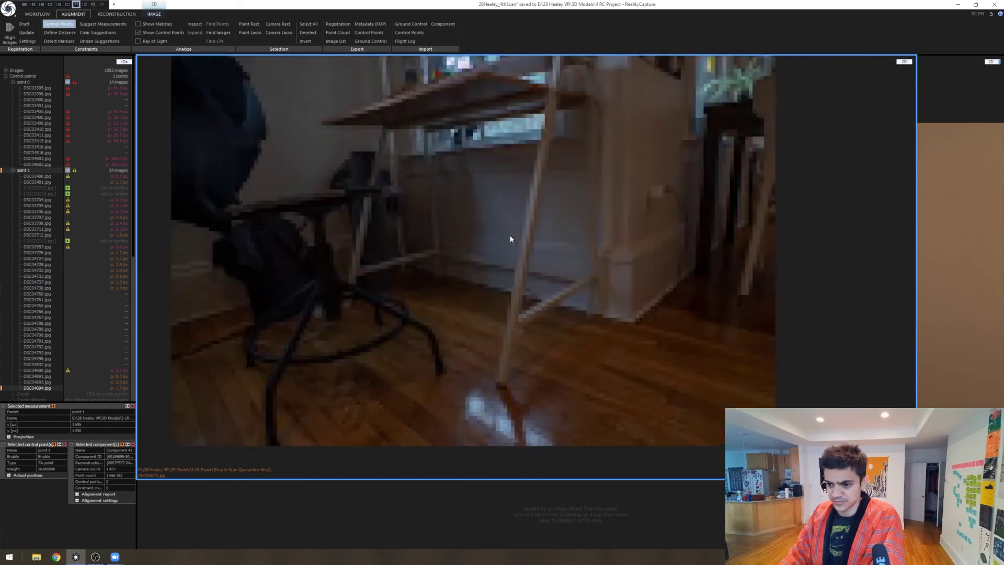
pyautogui.press('Down')
pyautogui.press('Down')
pyautogui.press('Down')
pyautogui.press('Down')
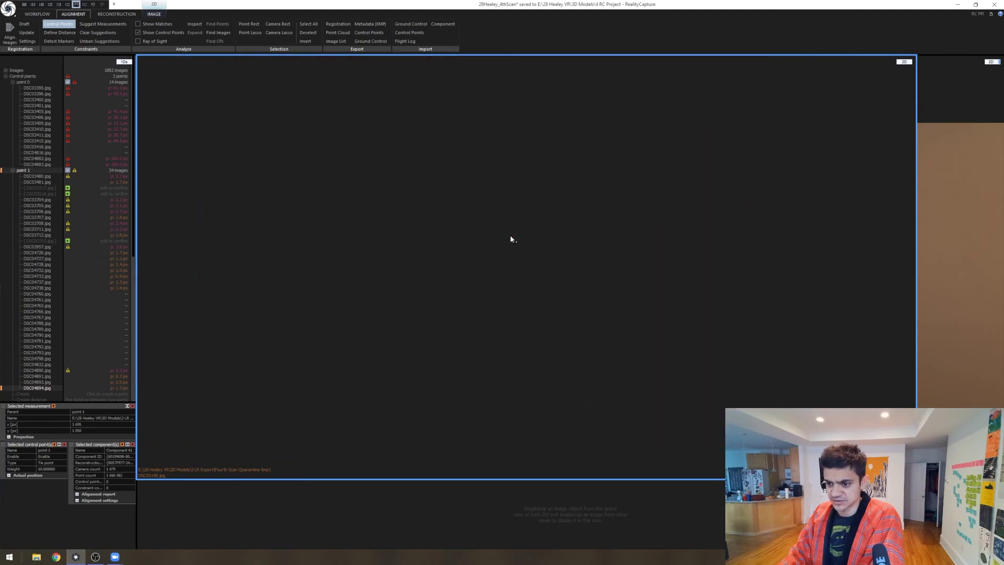
pyautogui.press('Down')
pyautogui.press('Down')
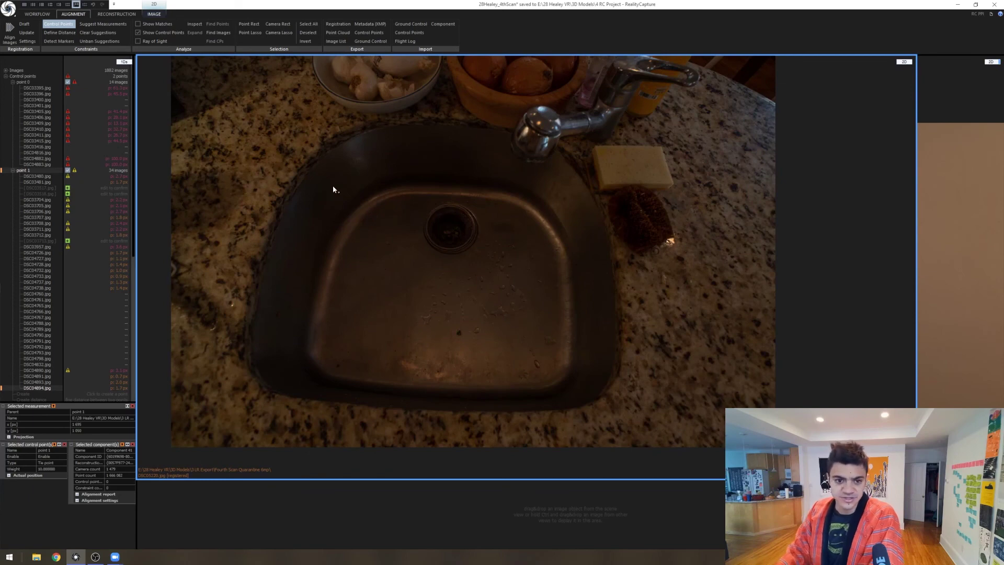
pyautogui.moveTo(37, 117)
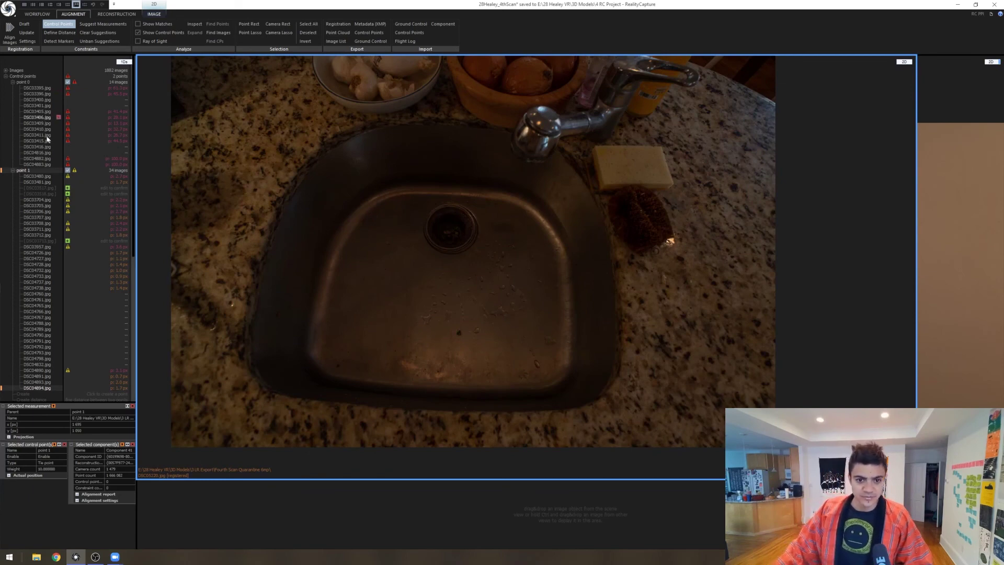
# - Delete point 1's wrong measurements, including the greyed DSC03518 entry
pyautogui.click(47, 186)
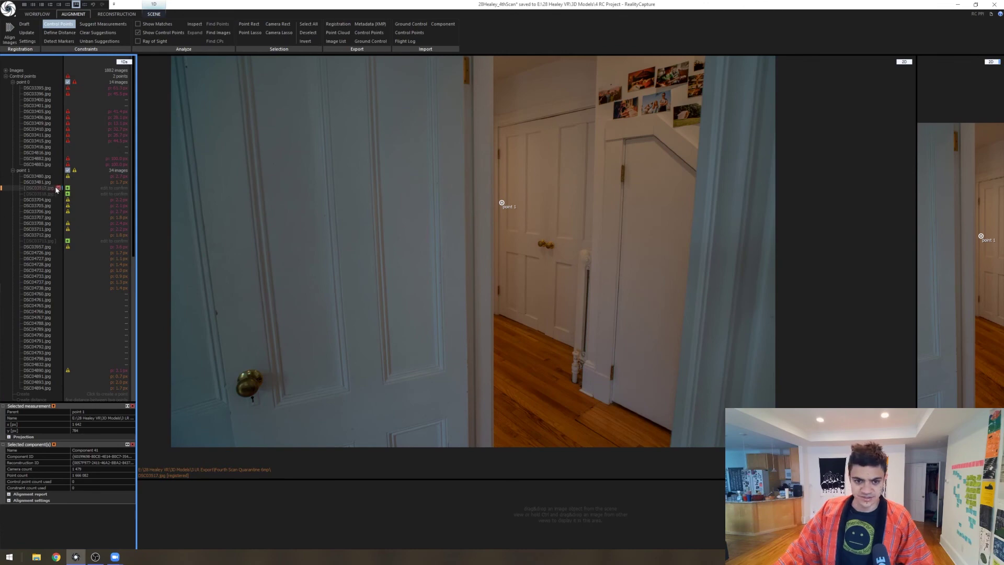
pyautogui.click(57, 189)
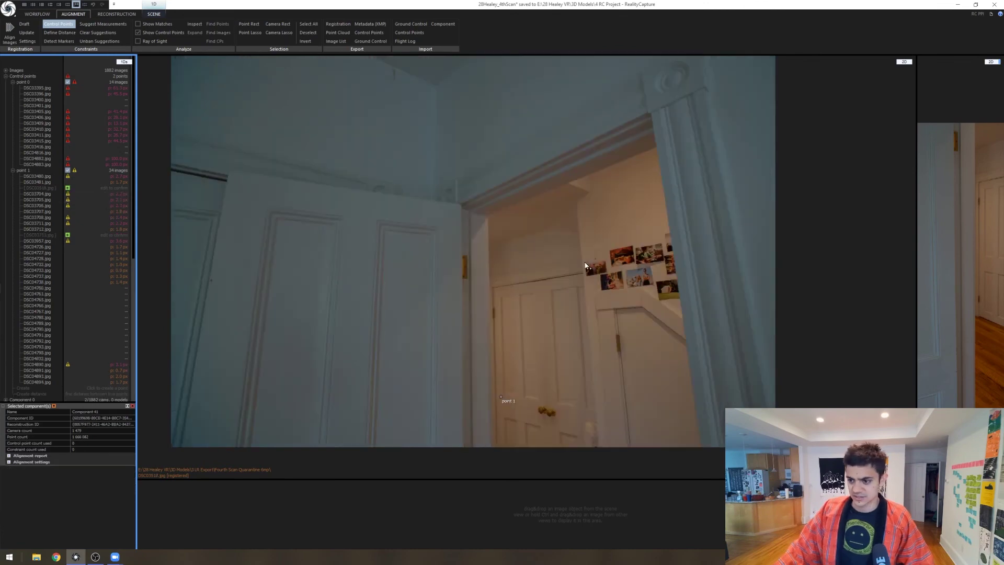
pyautogui.click(59, 189)
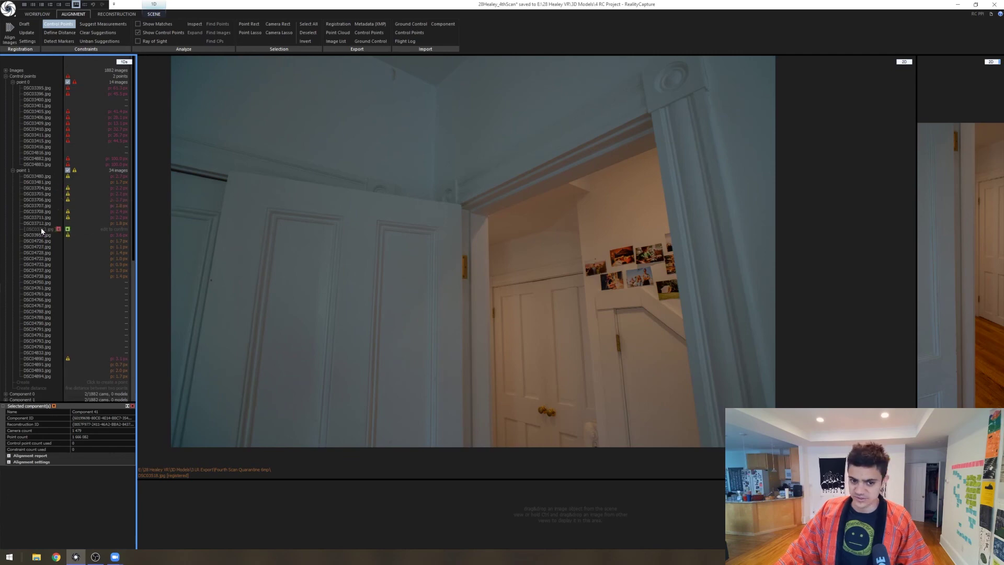
# - Move point 1 onto the doorway edge in the ceiling-fan photo, save, and re-align images
pyautogui.click(41, 227)
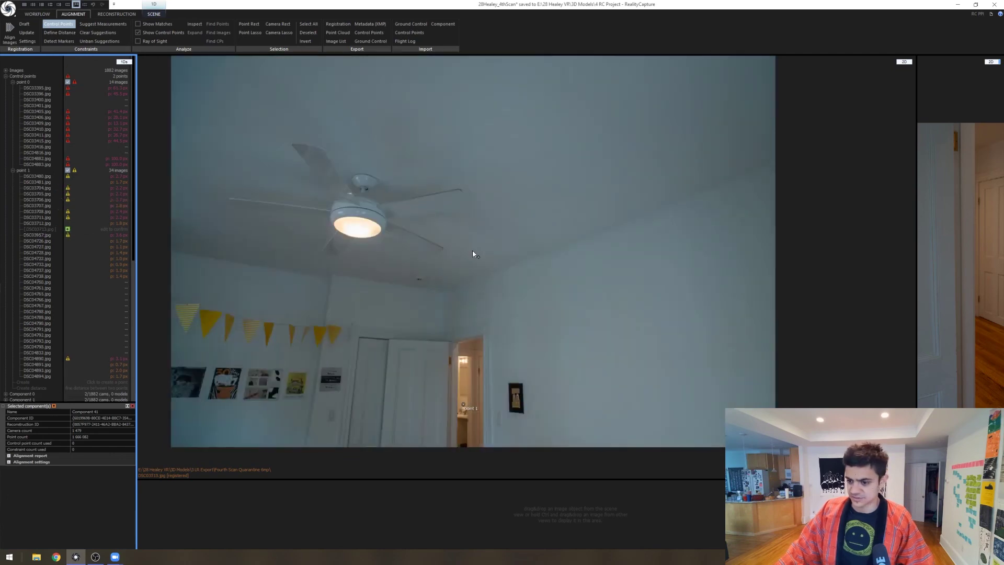
pyautogui.click(460, 402)
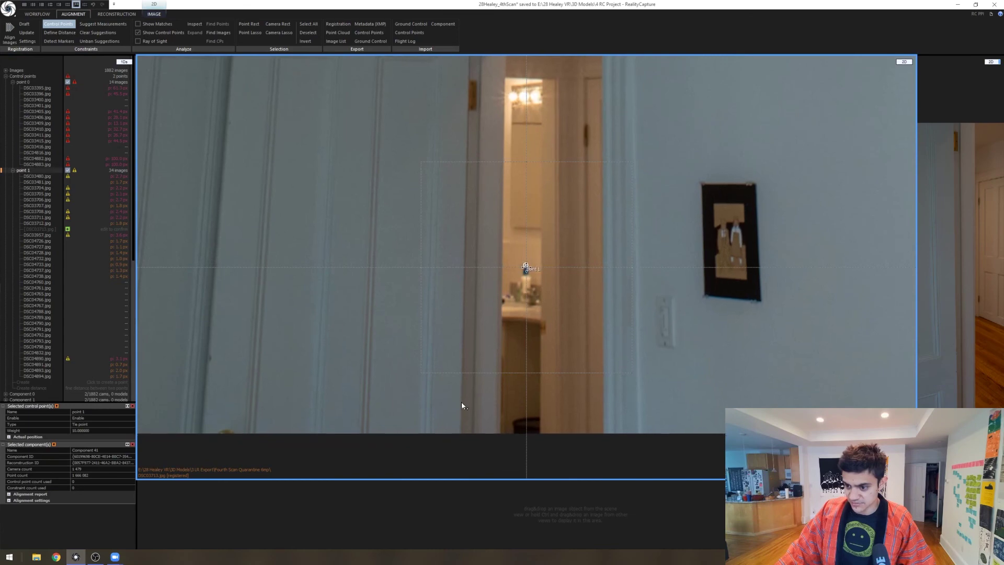
pyautogui.moveTo(461, 402); pyautogui.dragTo(463, 406)
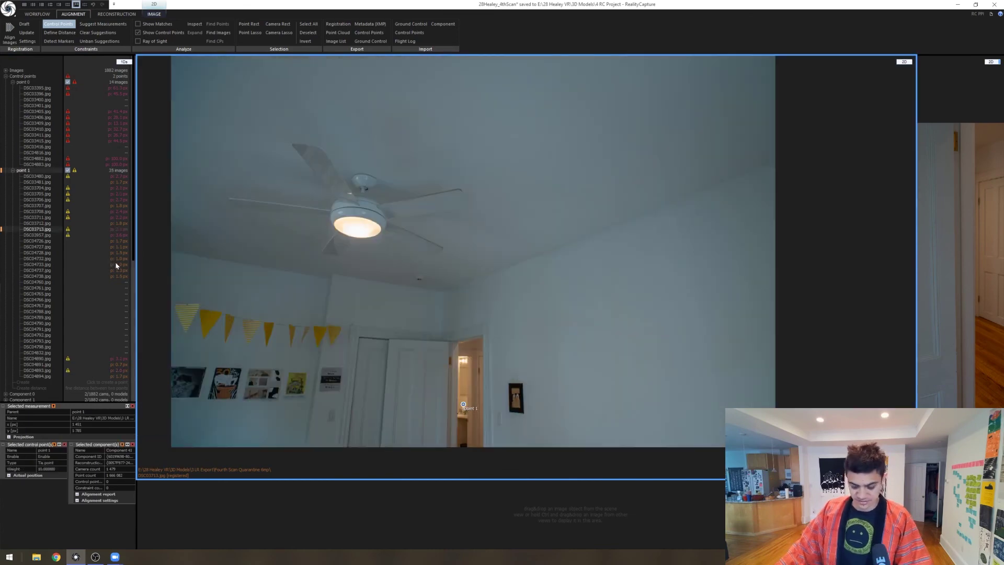
pyautogui.hotkey('ctrl', 's')
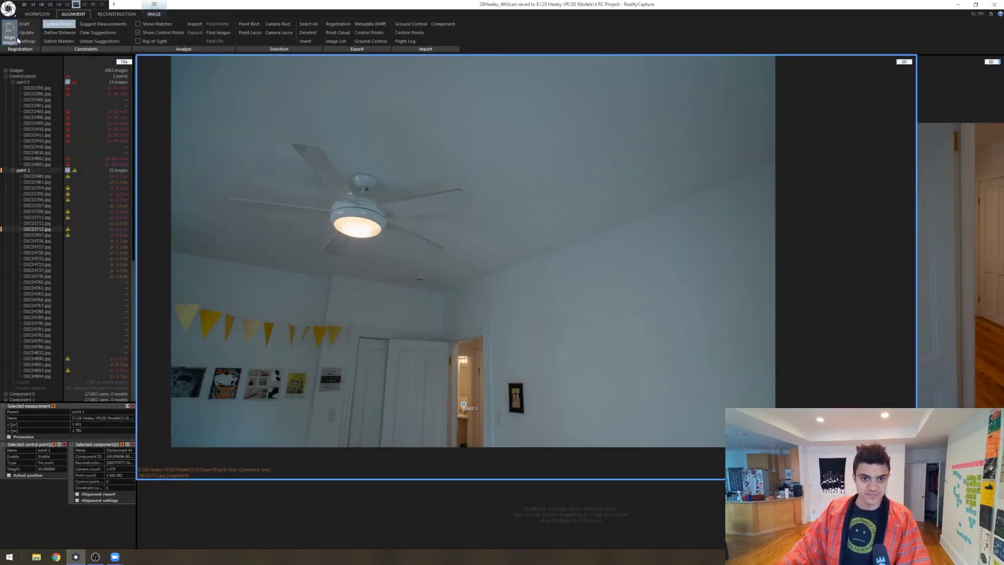
pyautogui.click(12, 39)
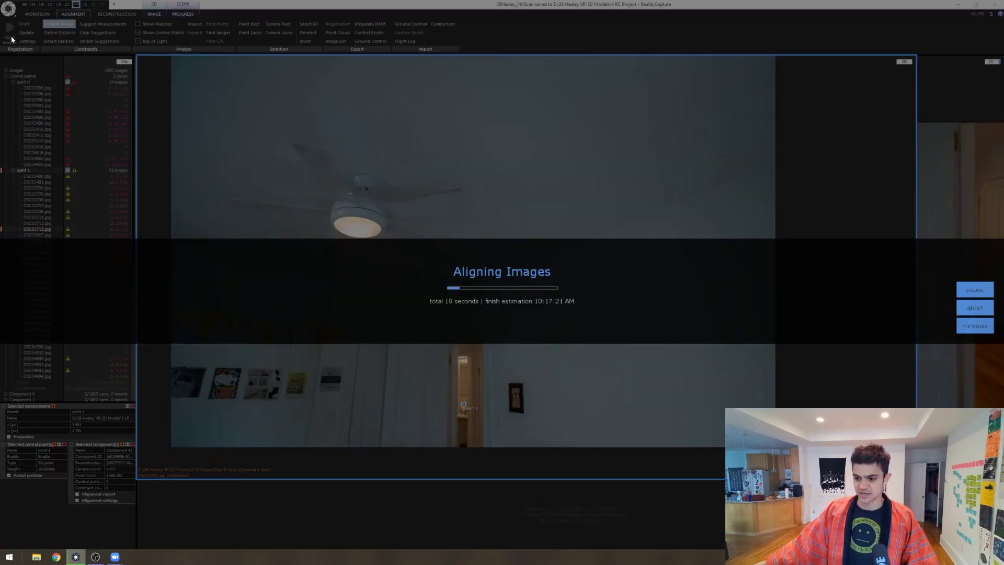